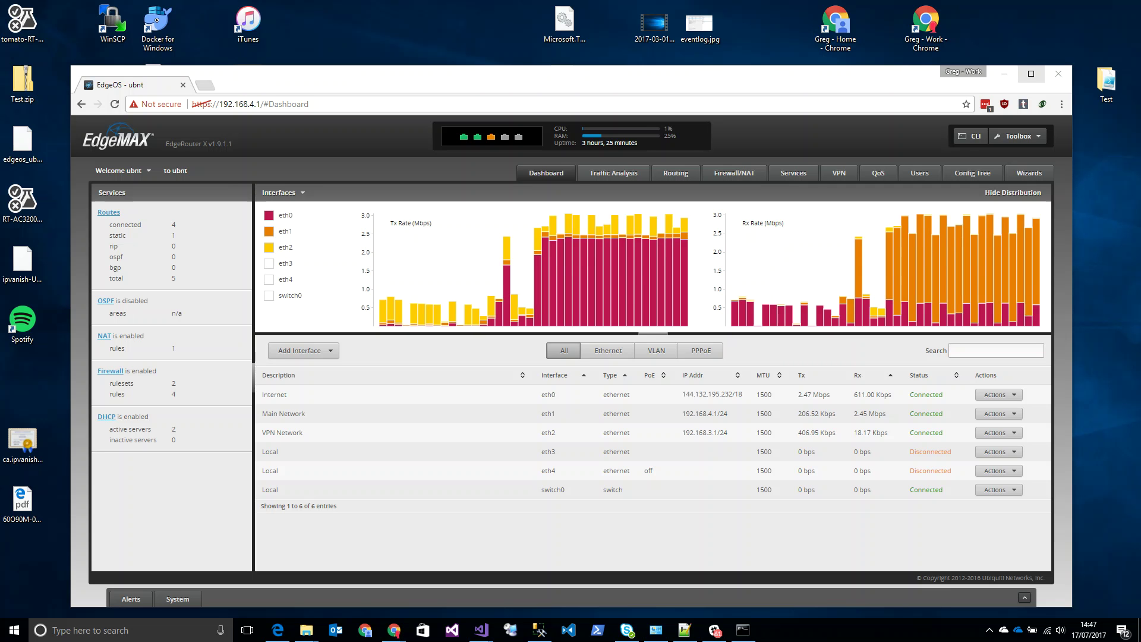
Maximize Chrome and go to the EdgeOS Firewall/NAT section's Port Forwarding page.
click(1031, 73)
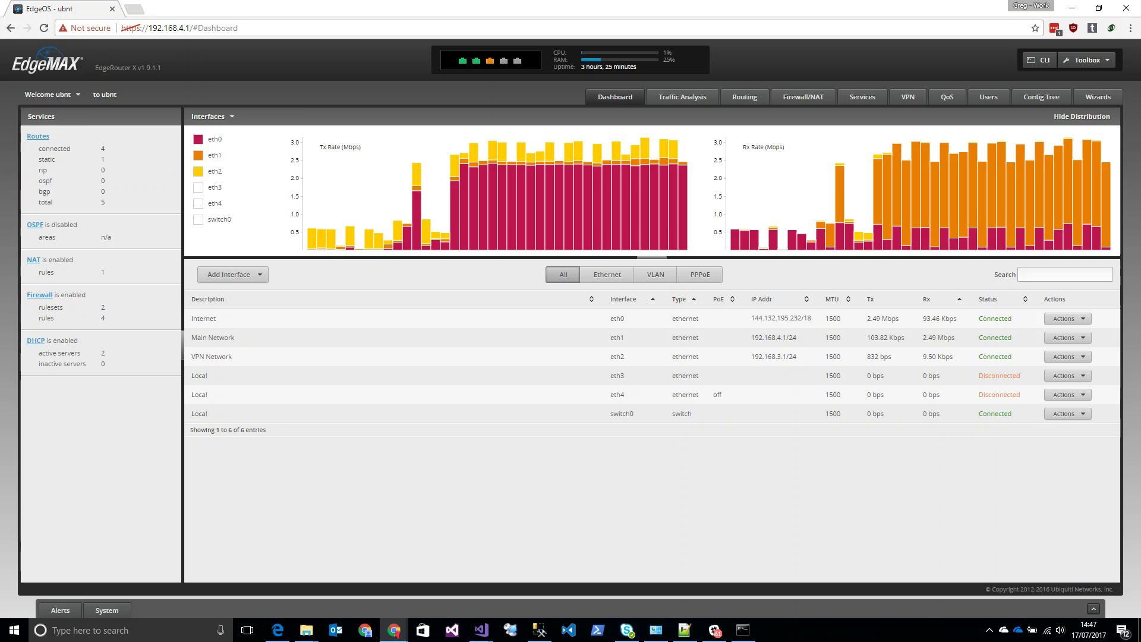
click(803, 97)
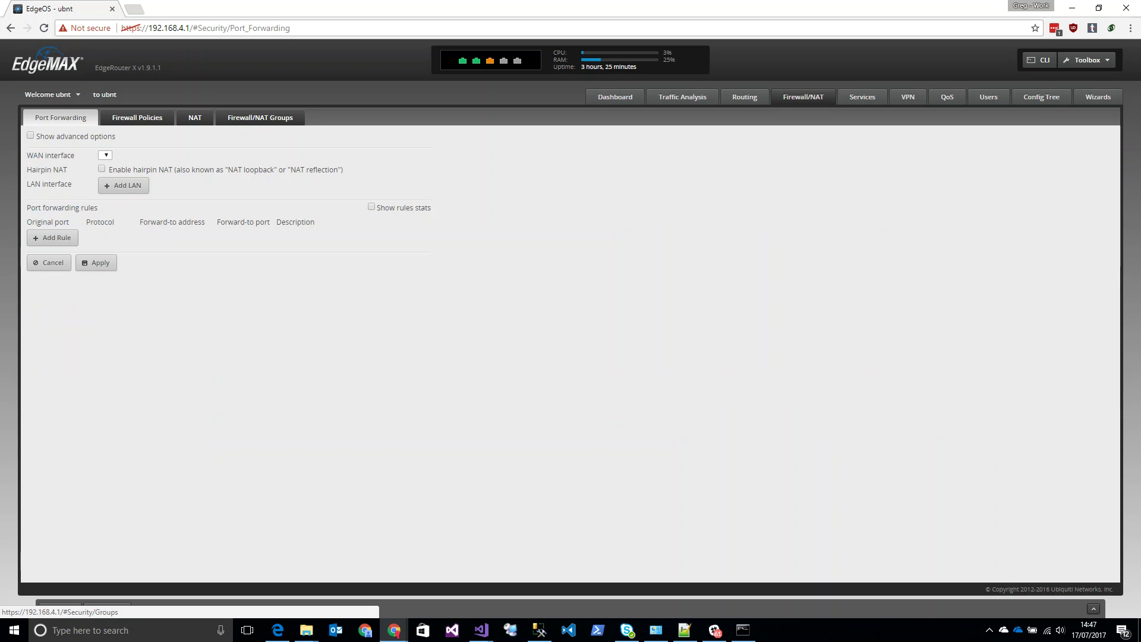
Add a Network Group named RFC-1918_networks under Firewall/NAT Groups.
click(261, 117)
click(55, 141)
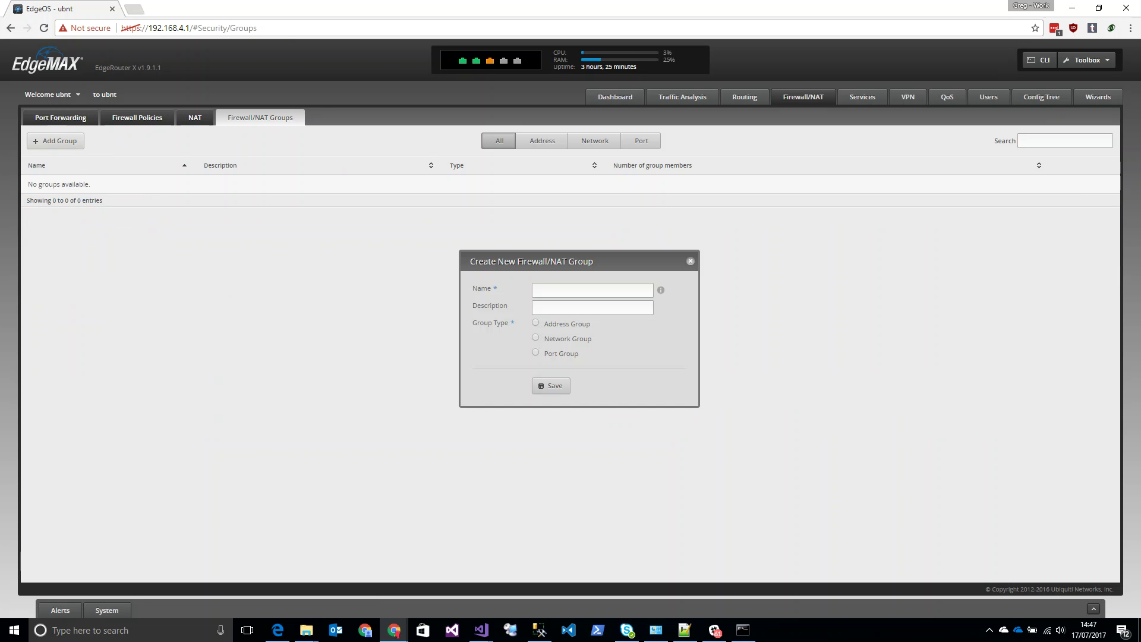
click(536, 338)
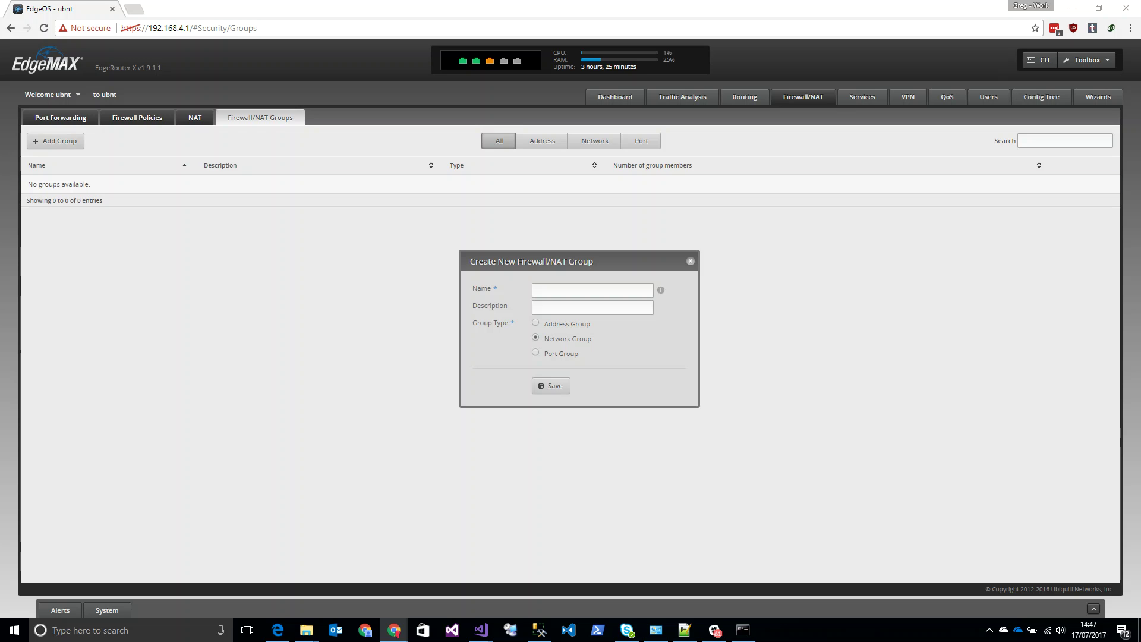
click(593, 290)
text(RFC-1918_networks)
key(Escape)
key(Return)
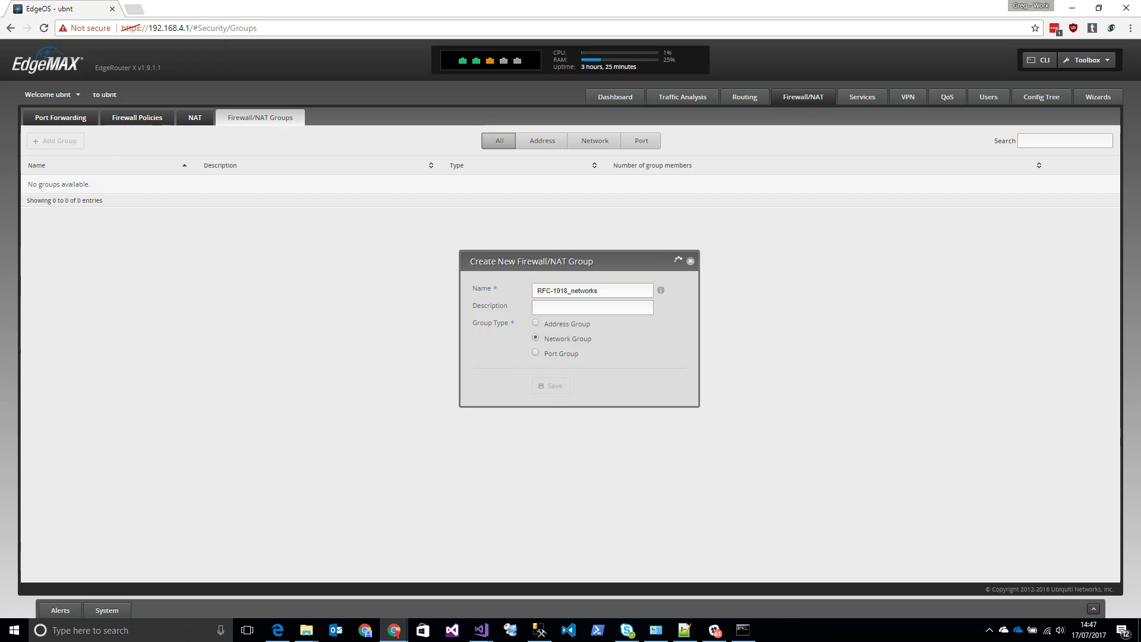
click(1059, 184)
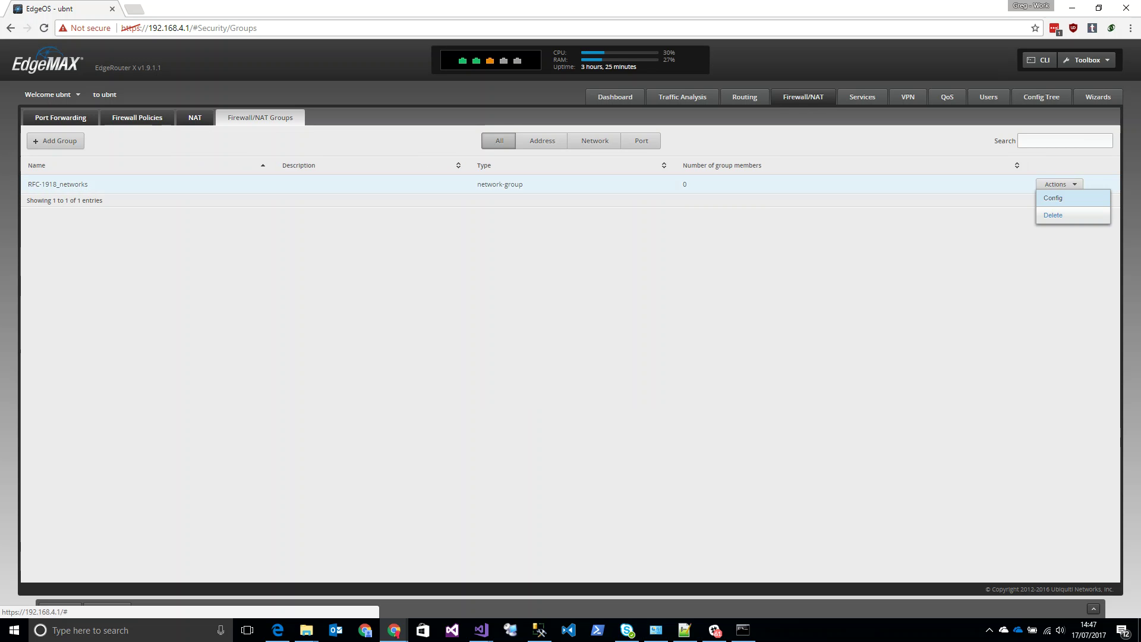
Add networks 192.168.0.0/16, 172.16.0.0/12 and 10.0.0.0/8 to RFC-1918_networks and save.
click(1049, 196)
text(192.168.0.0/5)
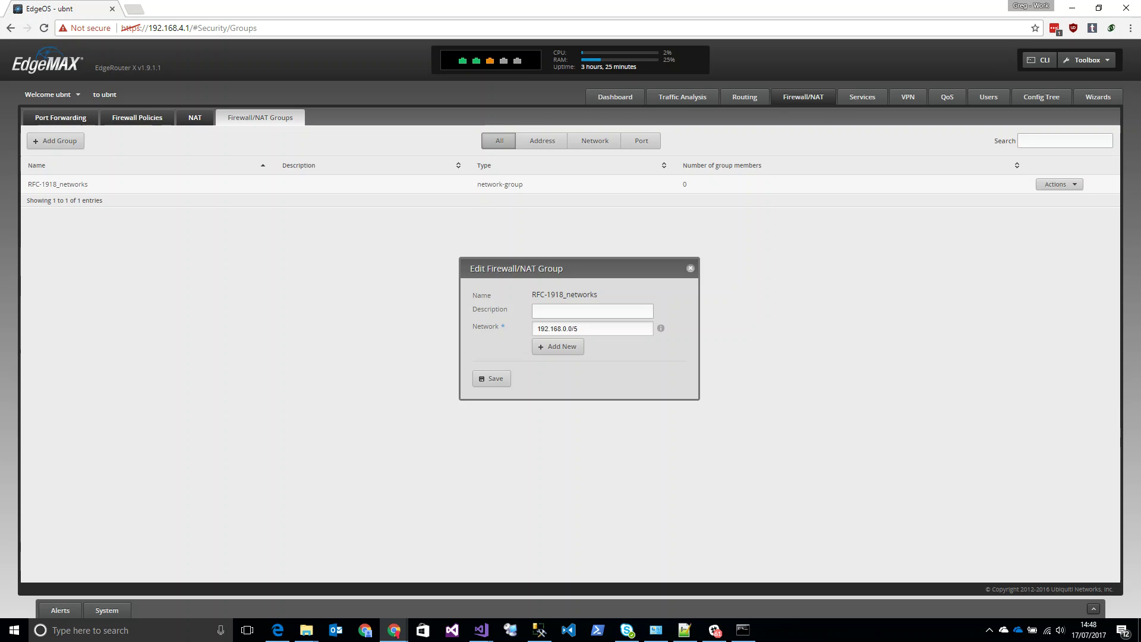
key(BackSpace)
text(16)
key(Tab)
key(Return)
text(172.16.0.0/12)
key(Tab)
key(Return)
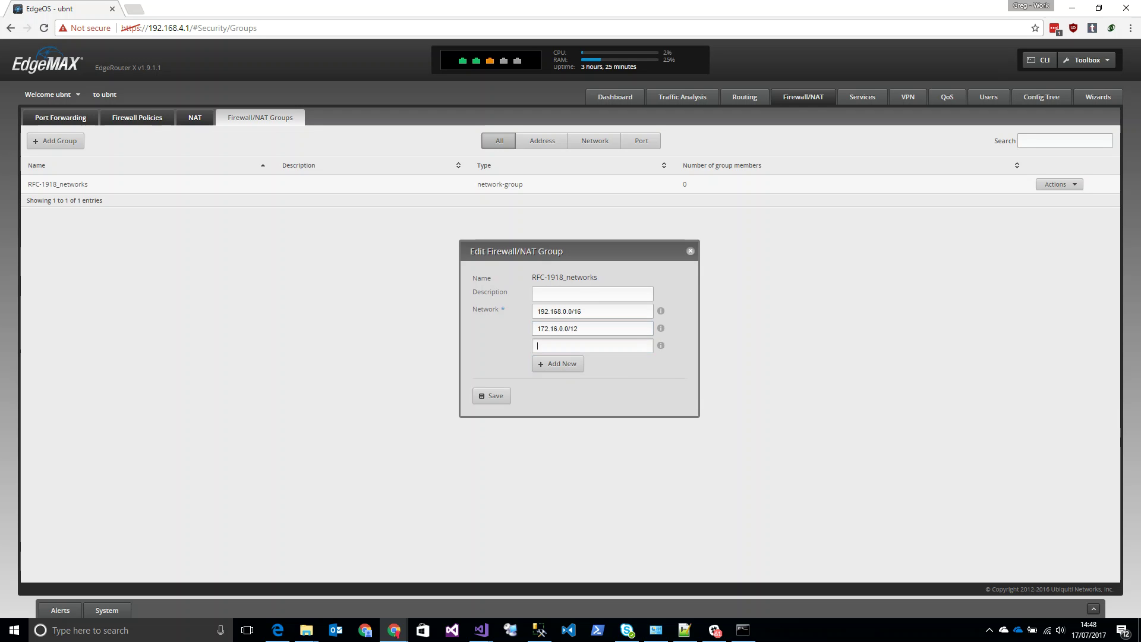
text(10.1)
text(0.0.0.0)
text(/8)
key(Return)
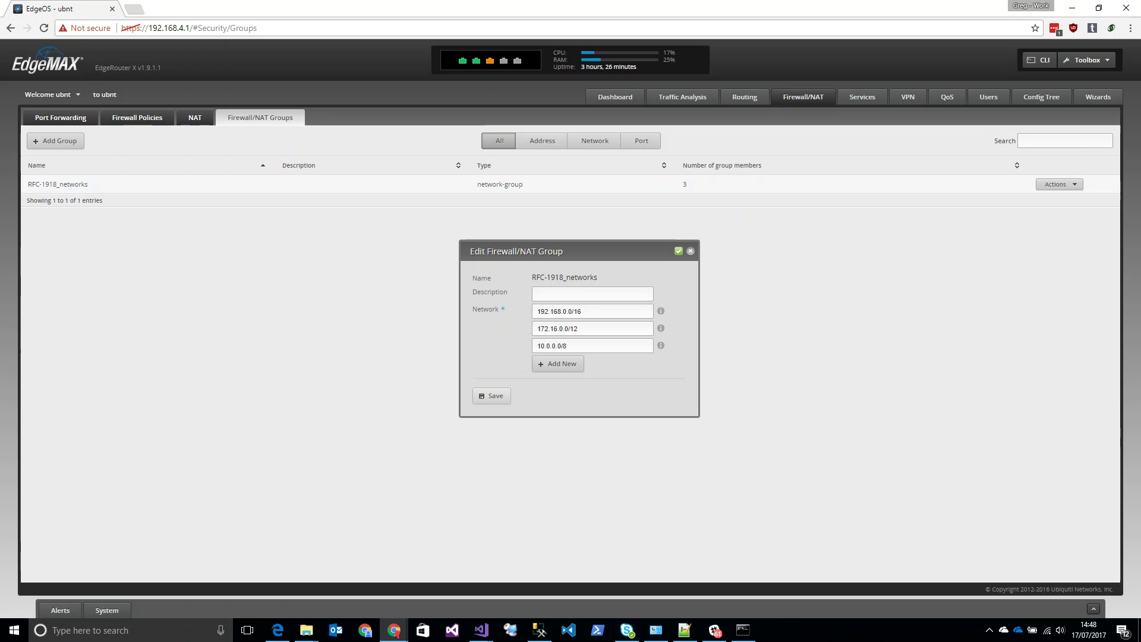
click(690, 251)
Add firewall ruleset IoT_IN with default action Accept and open it for editing.
click(137, 117)
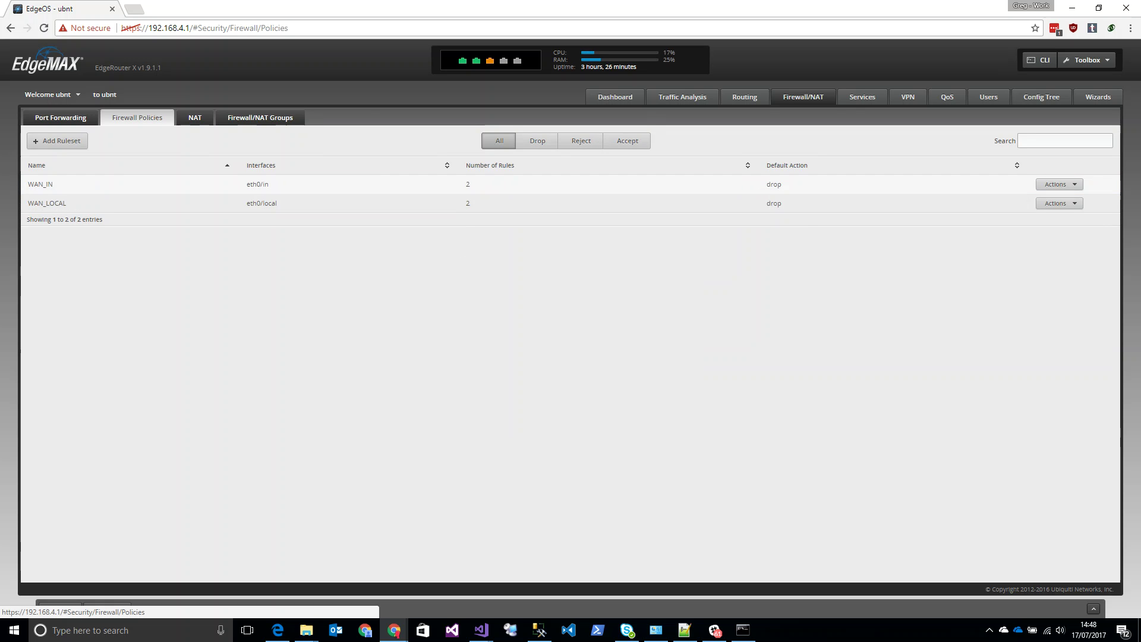
click(58, 141)
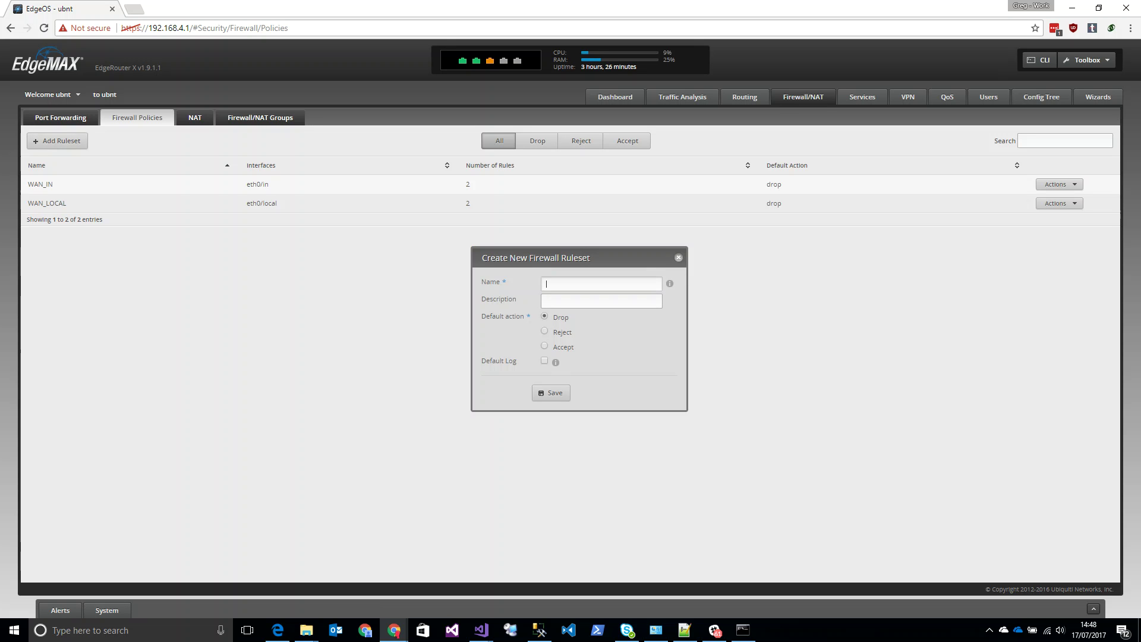
text(IoT_IN)
click(545, 346)
click(551, 392)
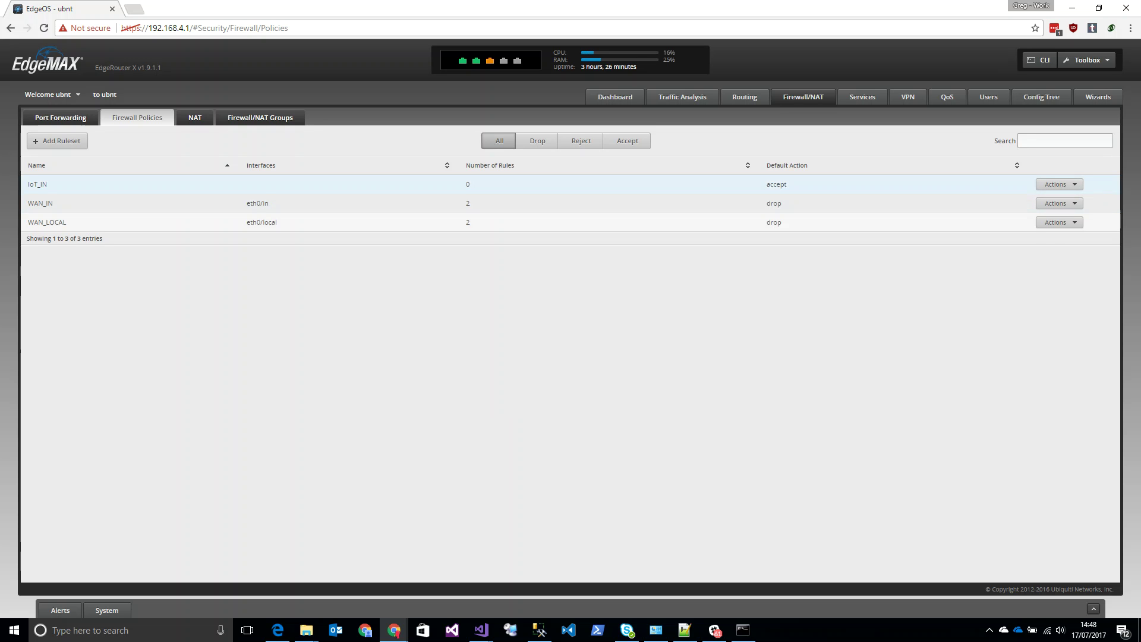
click(1059, 185)
click(1061, 198)
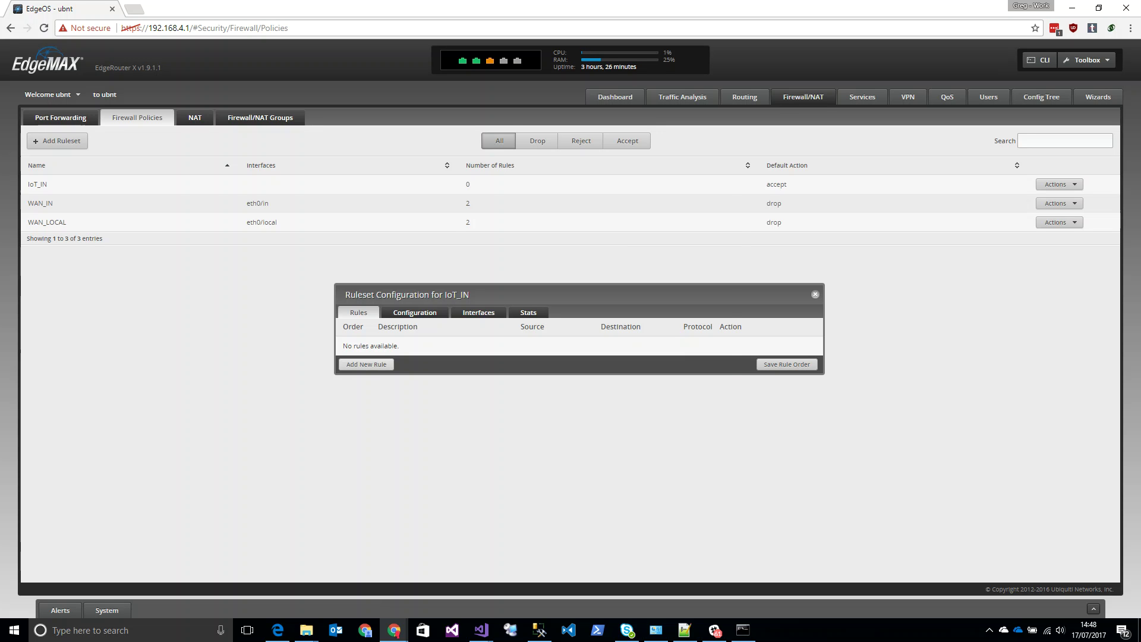
Add IoT_IN rule 'Accept Established, Related' accepting established and related connection states.
click(366, 365)
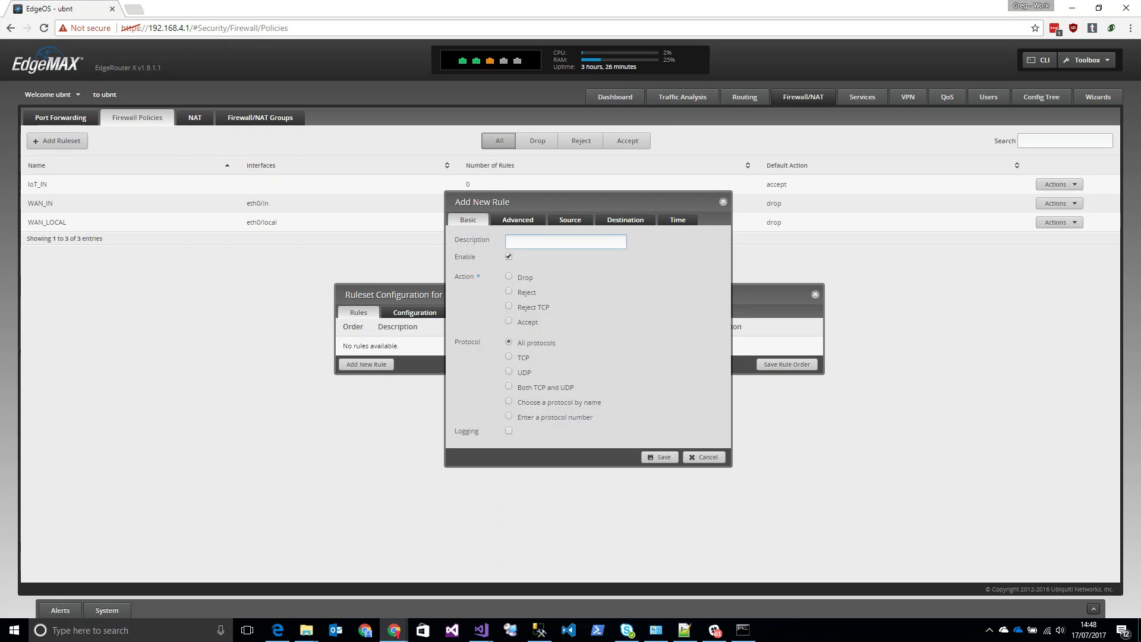
key(alt+Tab)
text(Accept Established, Related)
click(508, 321)
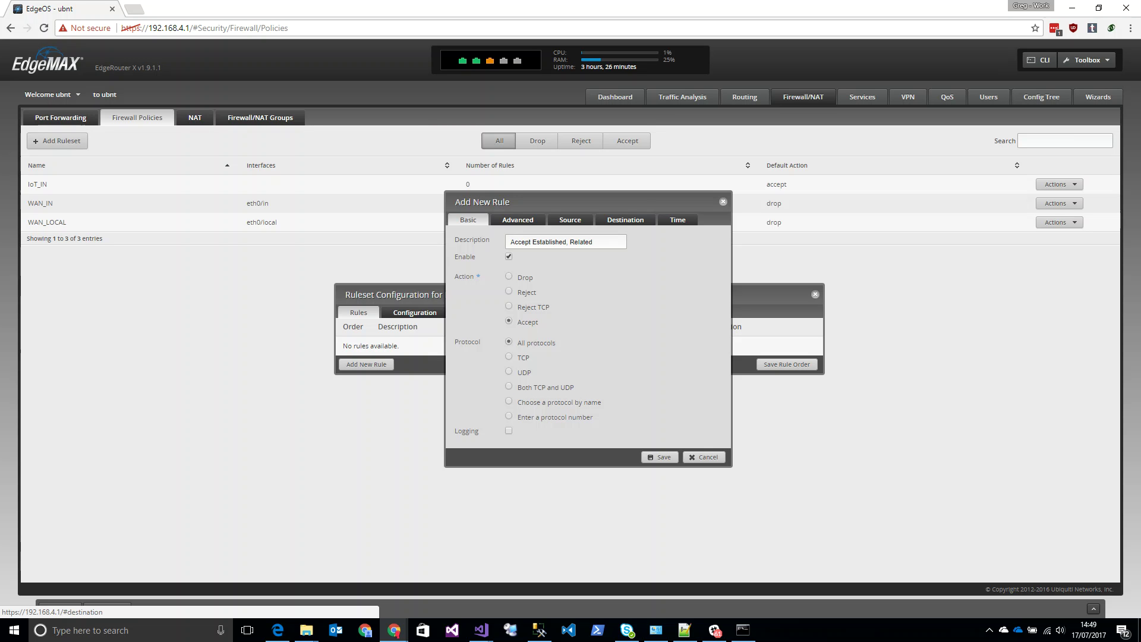
click(517, 219)
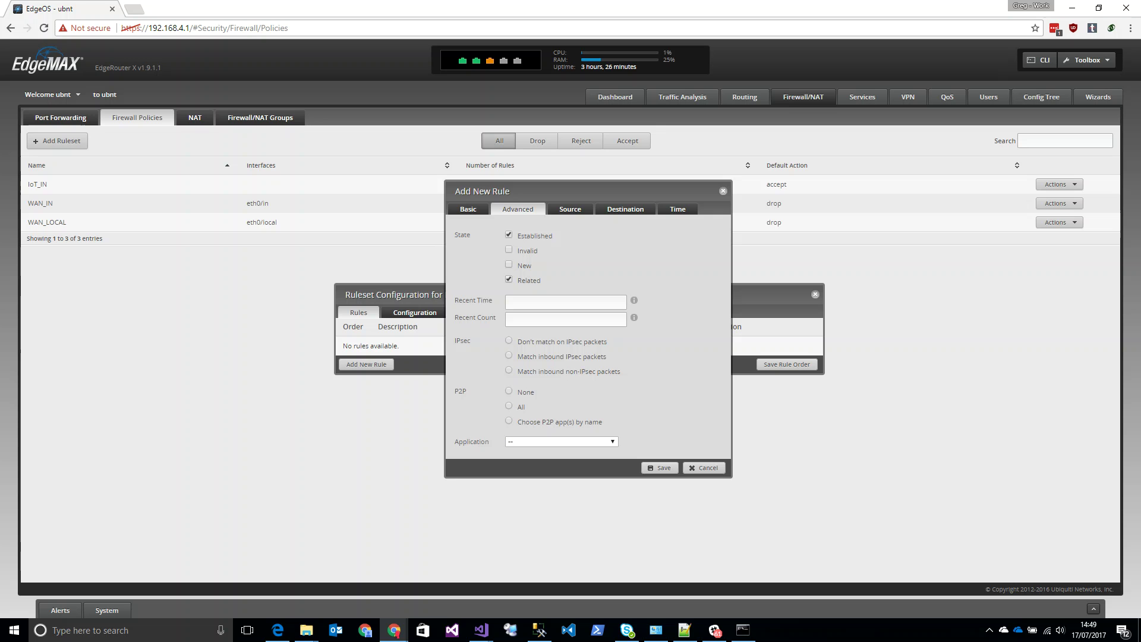
click(659, 467)
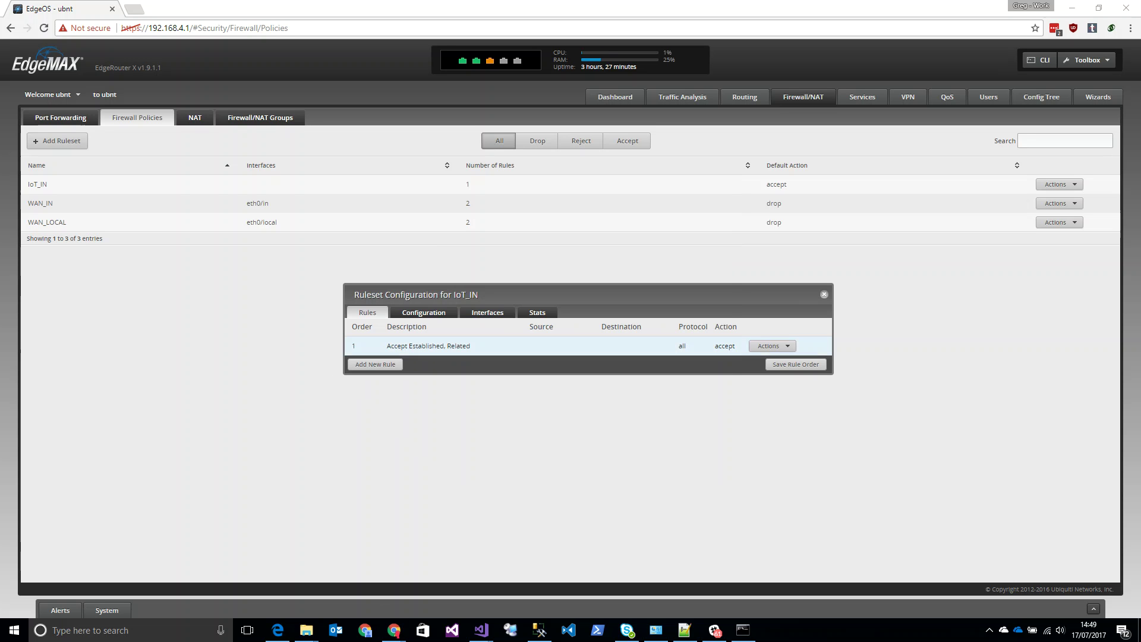
Add IoT_IN rule 'Drop local destination' dropping traffic destined for network group RFC-1918_networks.
click(375, 364)
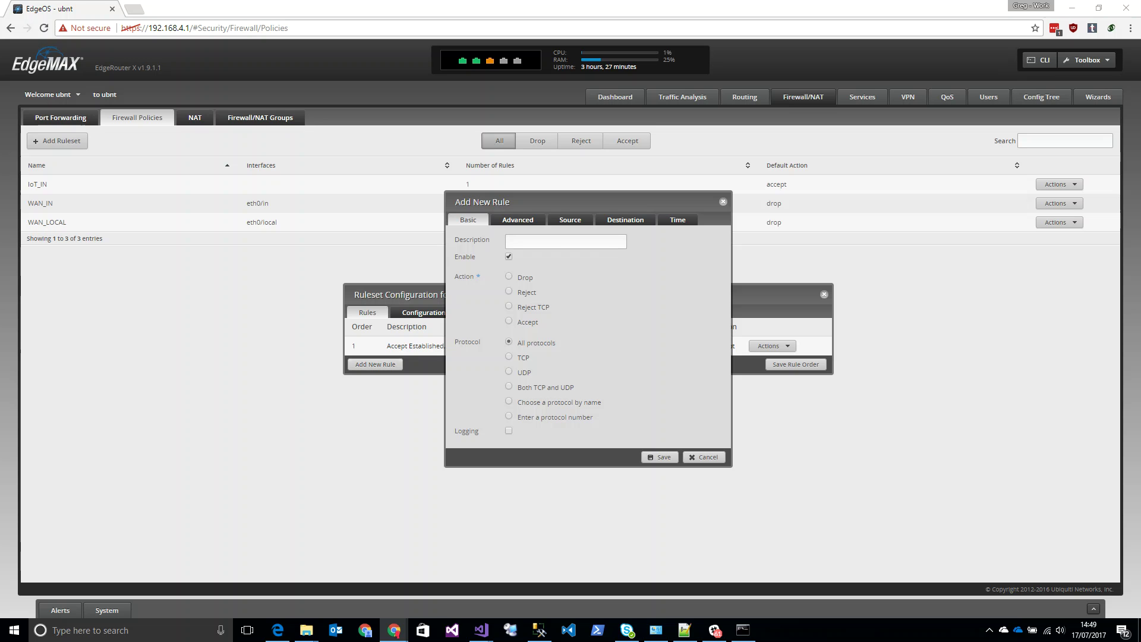
click(565, 241)
text(Drop local destination)
click(508, 276)
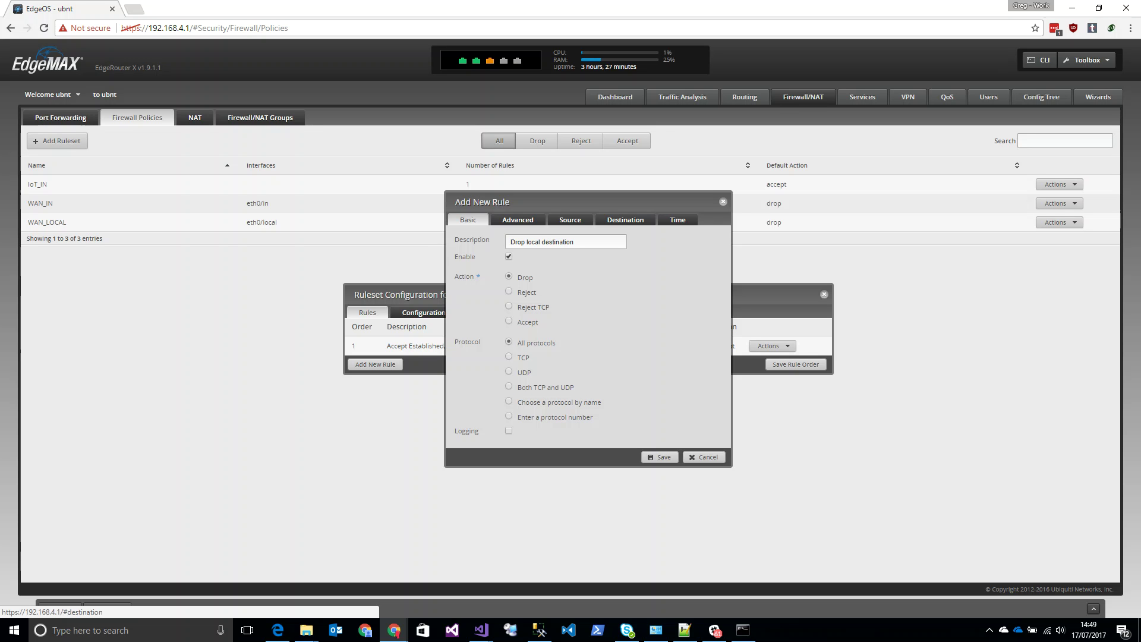
click(625, 219)
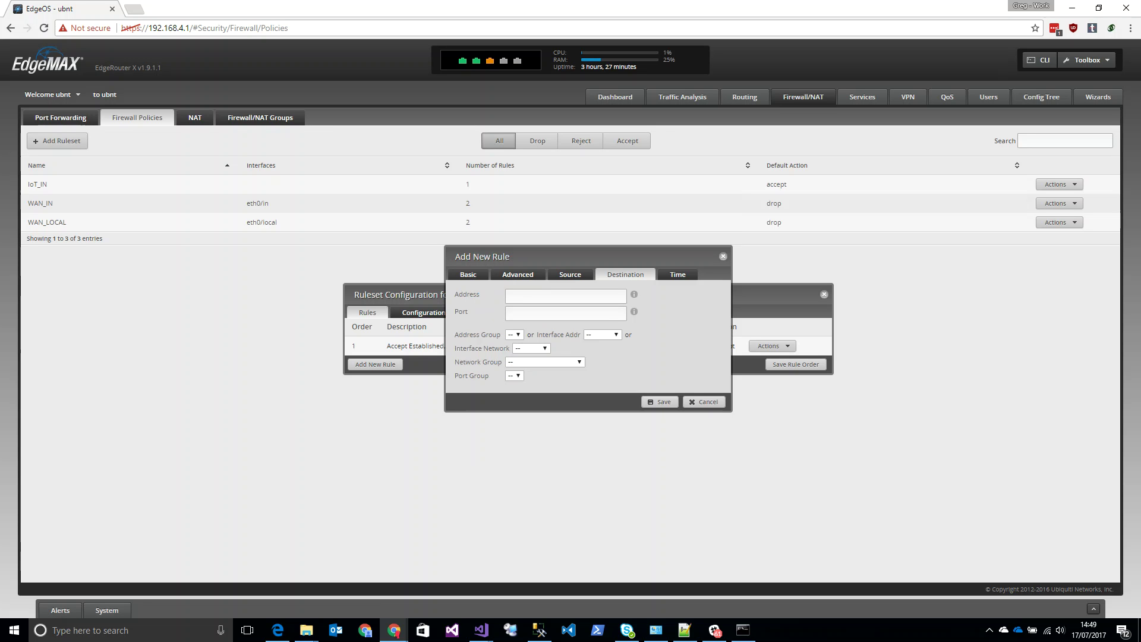
click(545, 362)
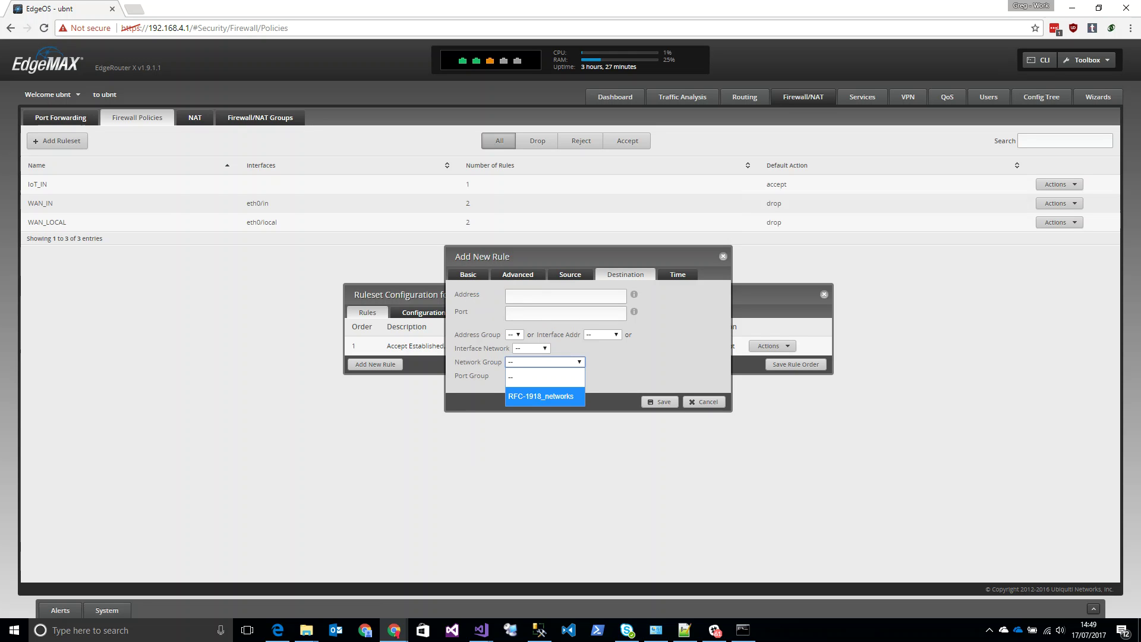
click(541, 395)
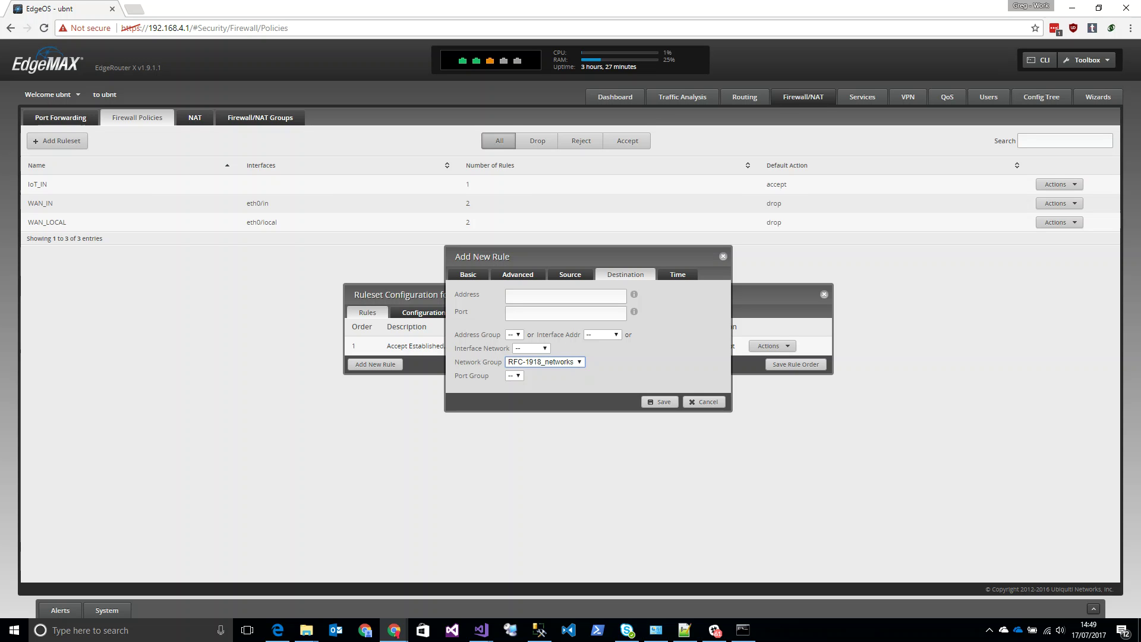
click(659, 402)
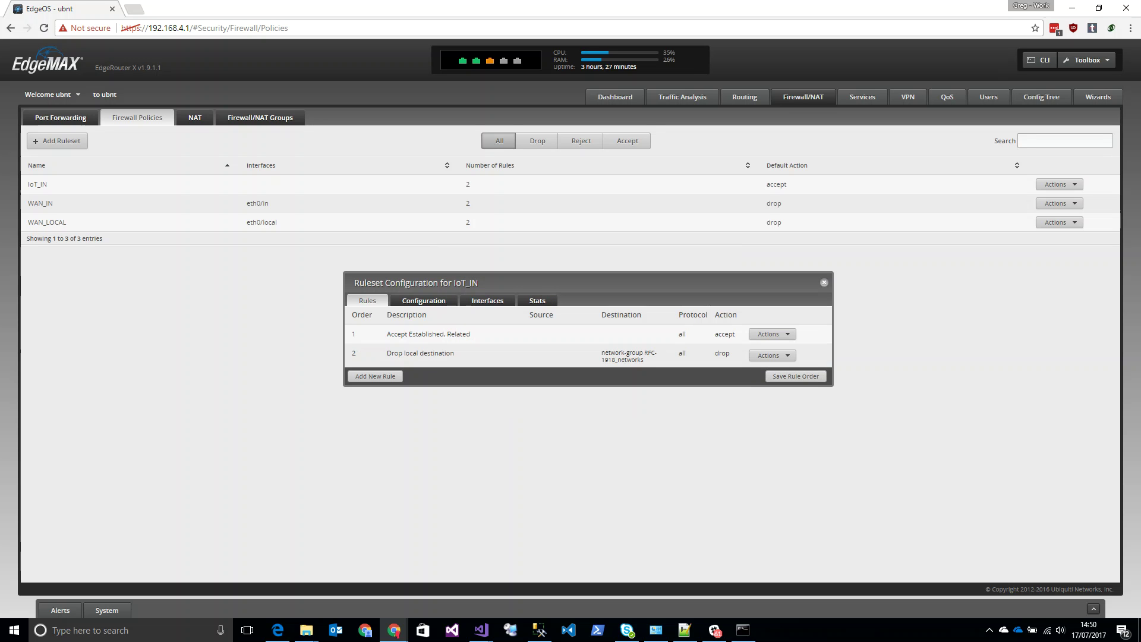
click(487, 301)
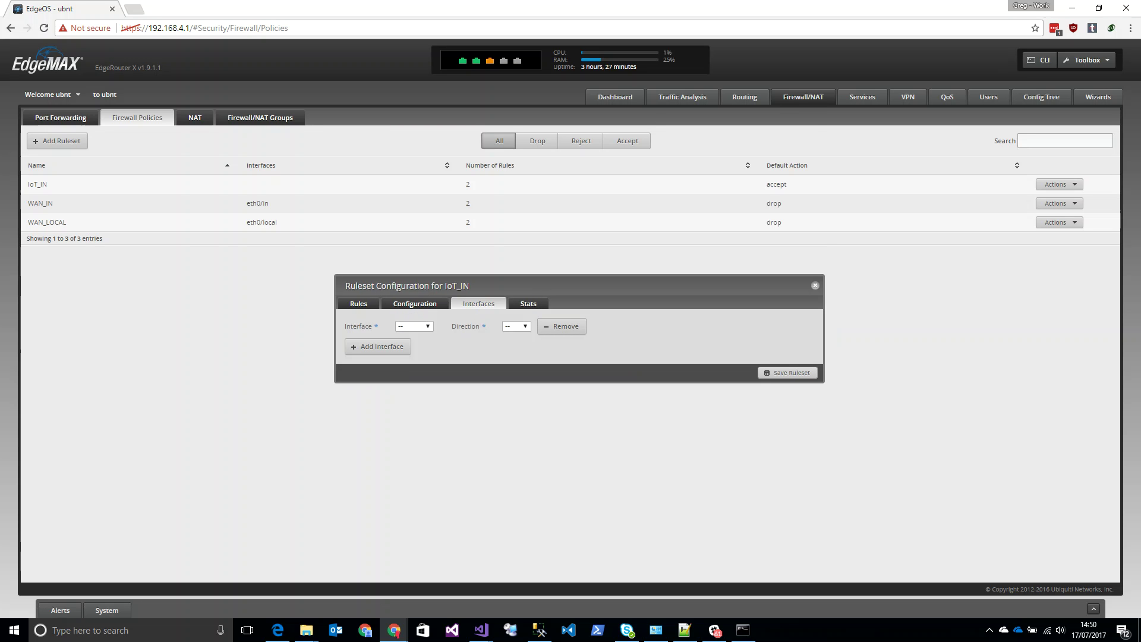
Close IoT_IN and add a new ruleset named IoT_Local, keeping default action Drop.
key(Escape)
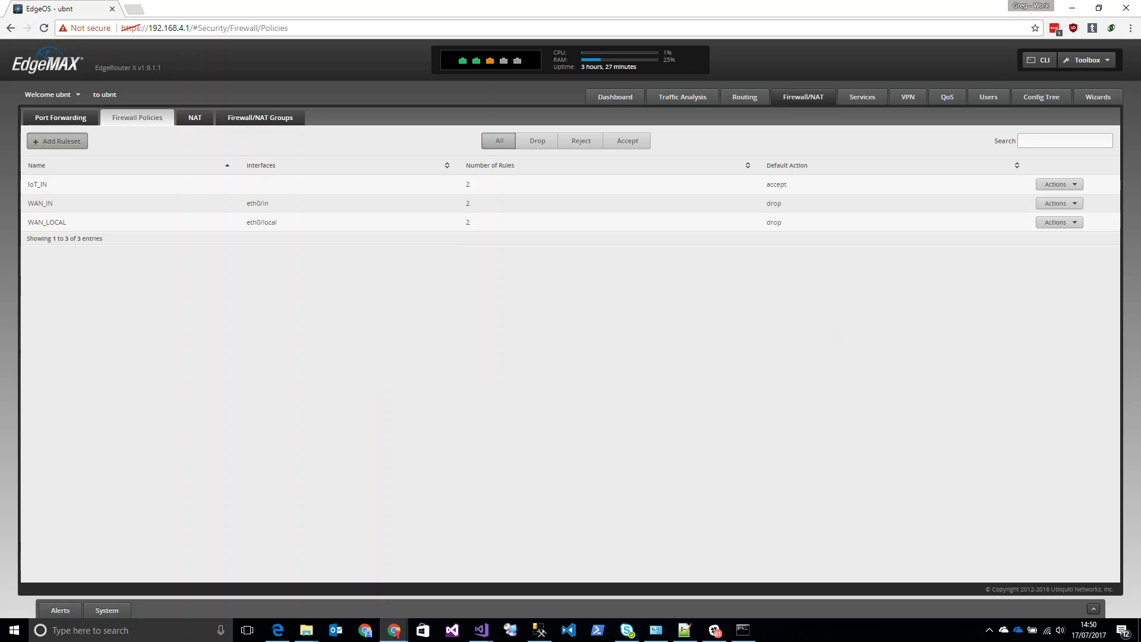
click(57, 141)
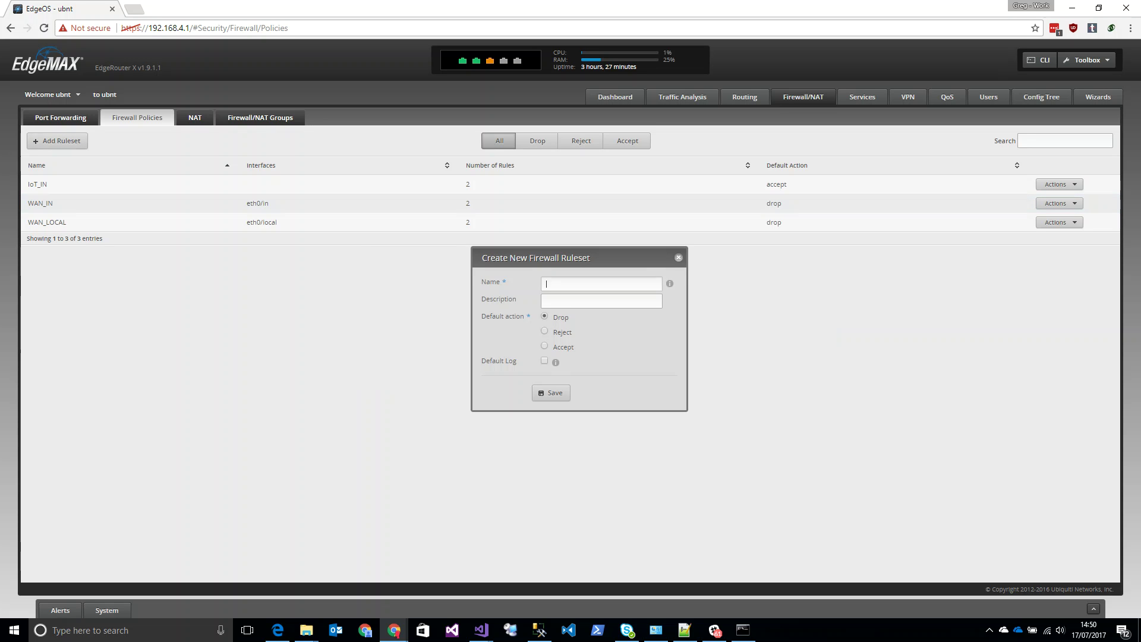
text(IoT_Local)
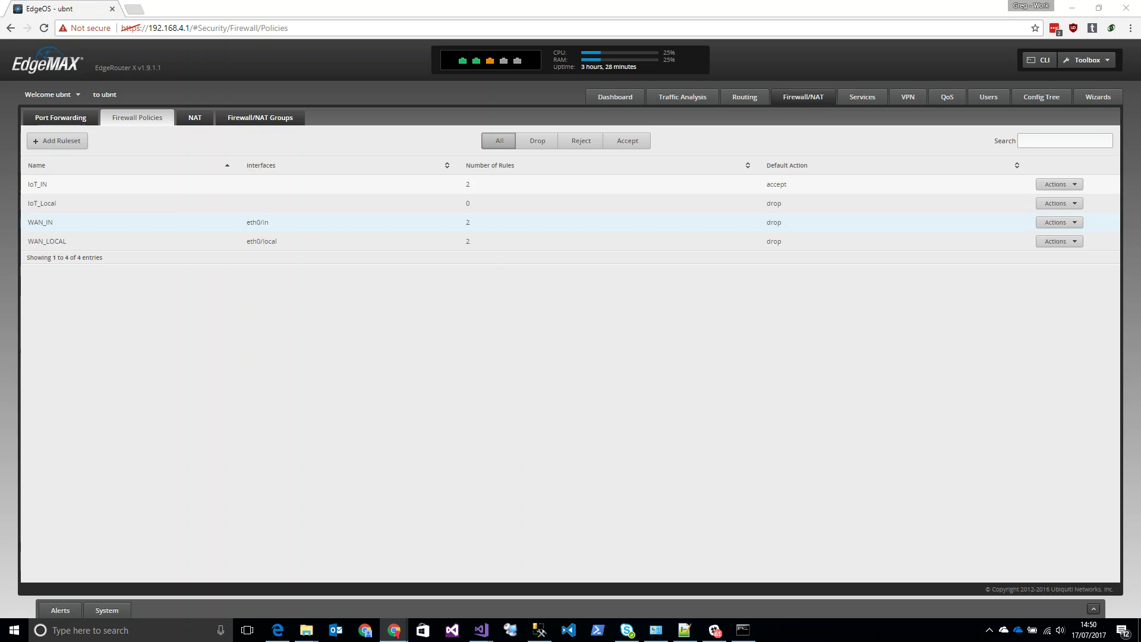
Give IoT_Local rule 'DNS' accepting UDP traffic to destination port 67.
click(1060, 204)
click(1061, 217)
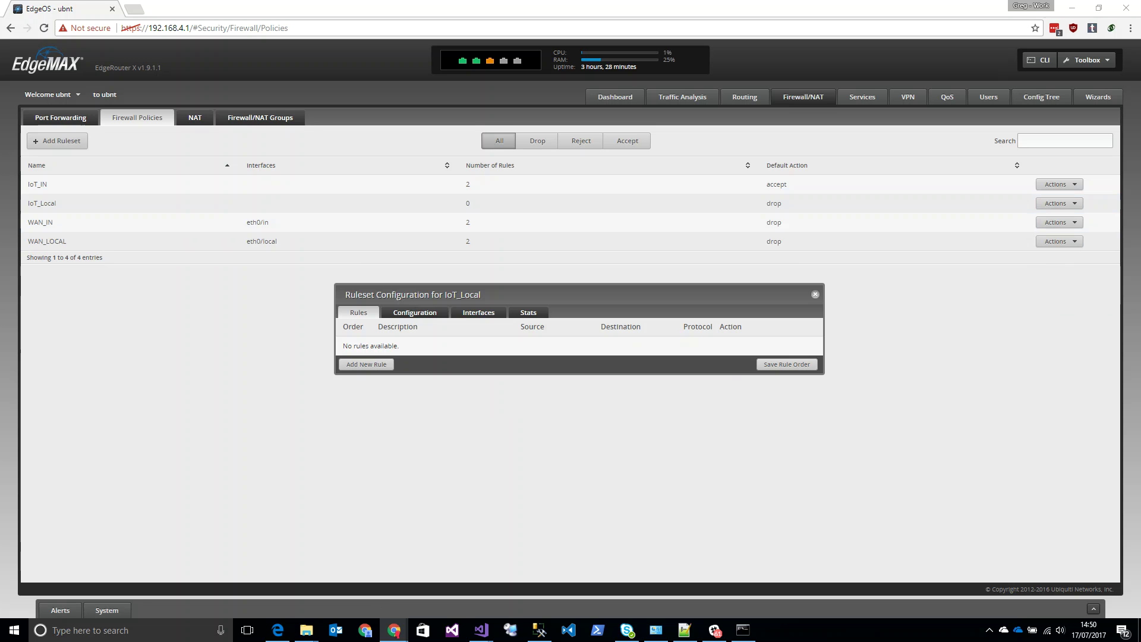
click(366, 363)
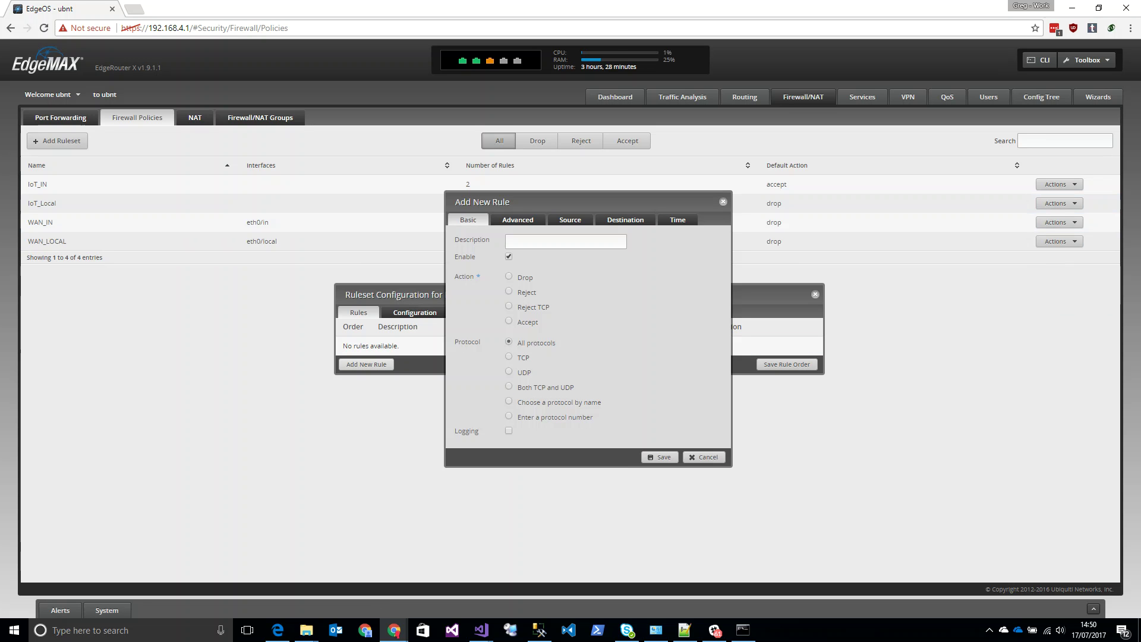
text(DNS)
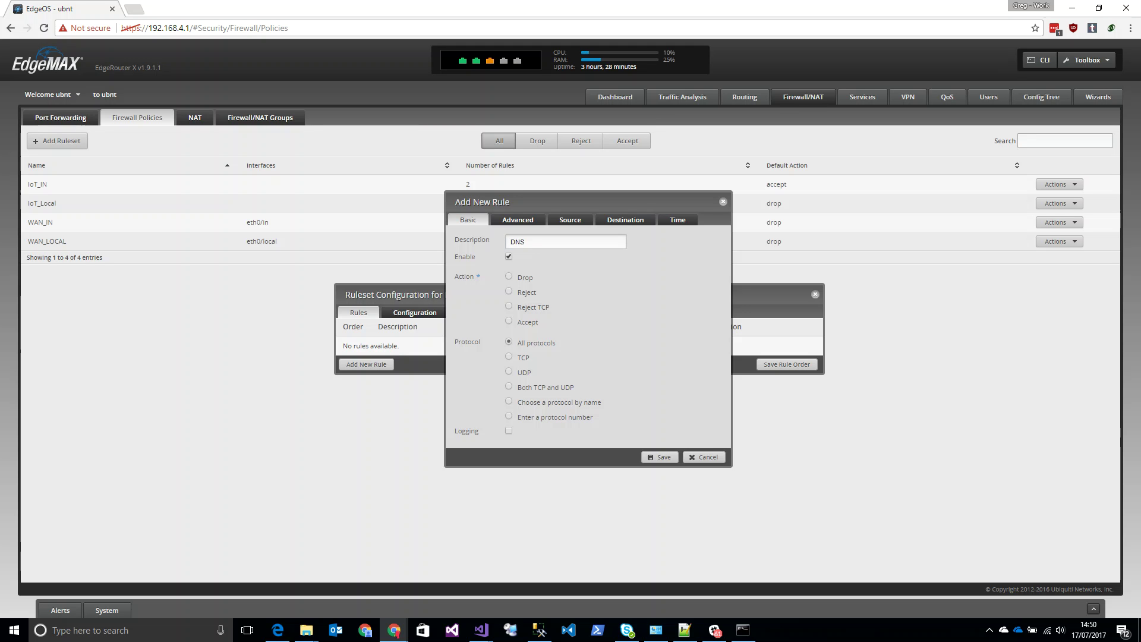
click(509, 321)
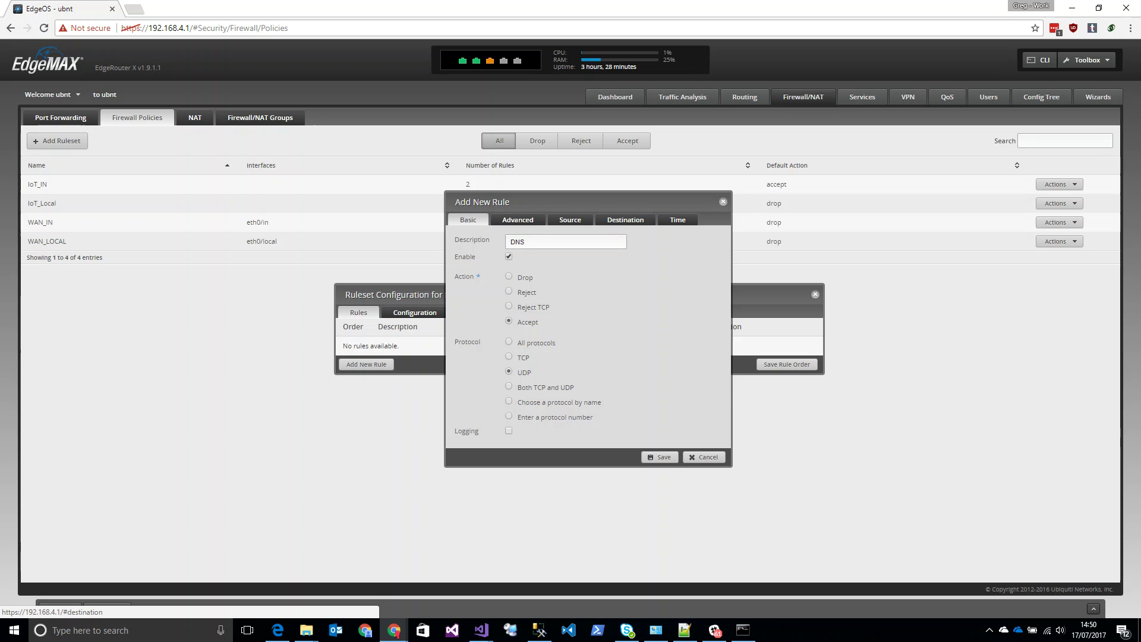
click(625, 219)
click(565, 313)
text(6)
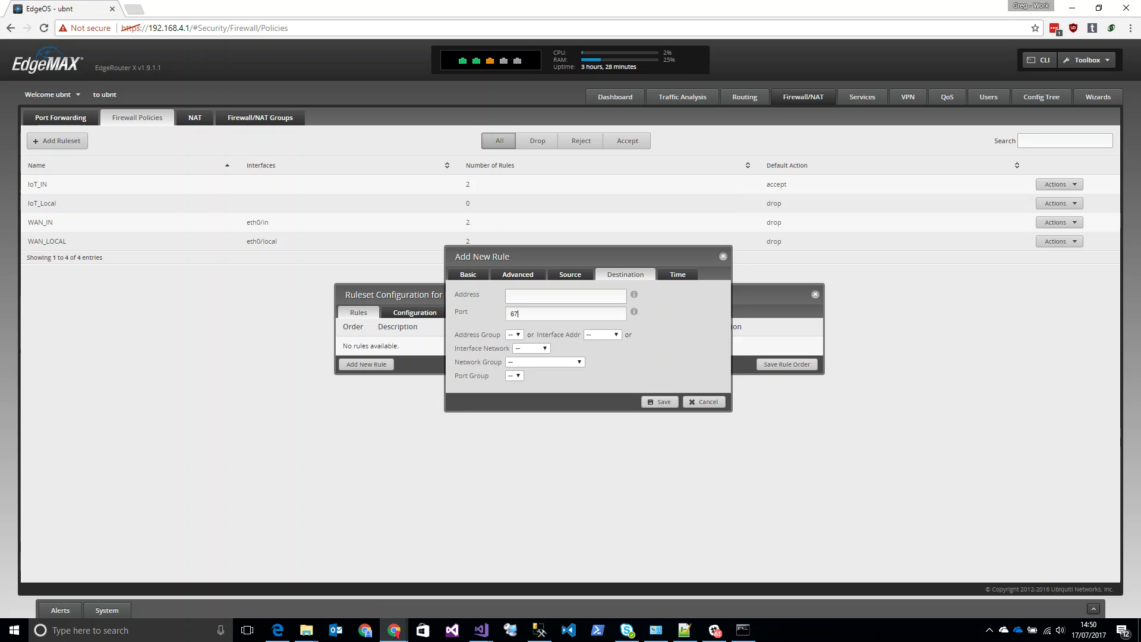
text(7)
click(711, 257)
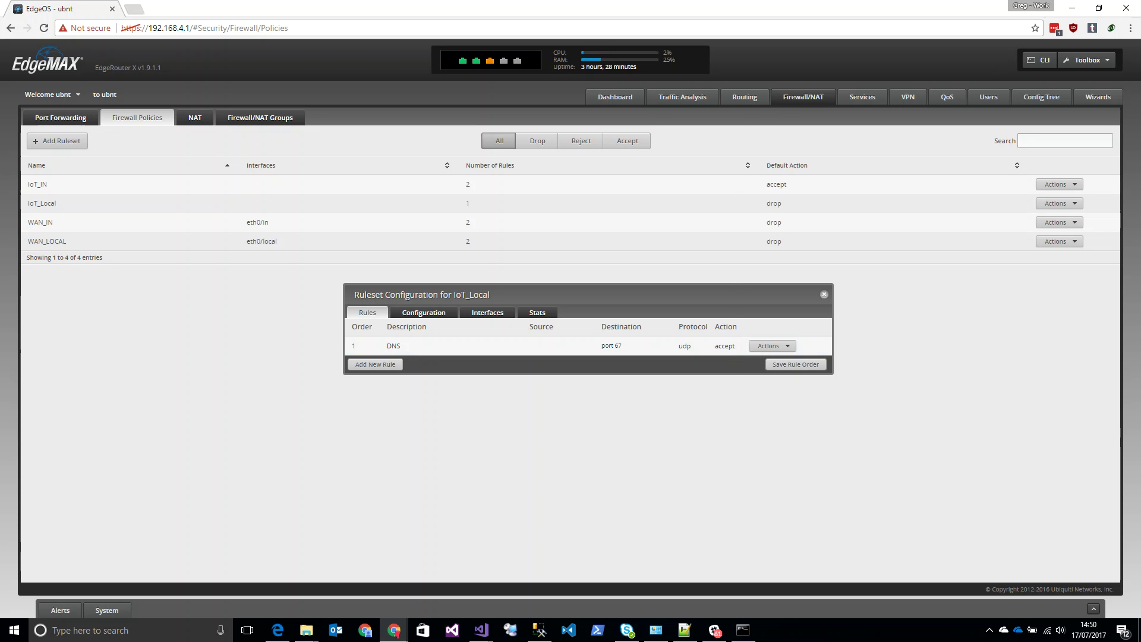
click(375, 365)
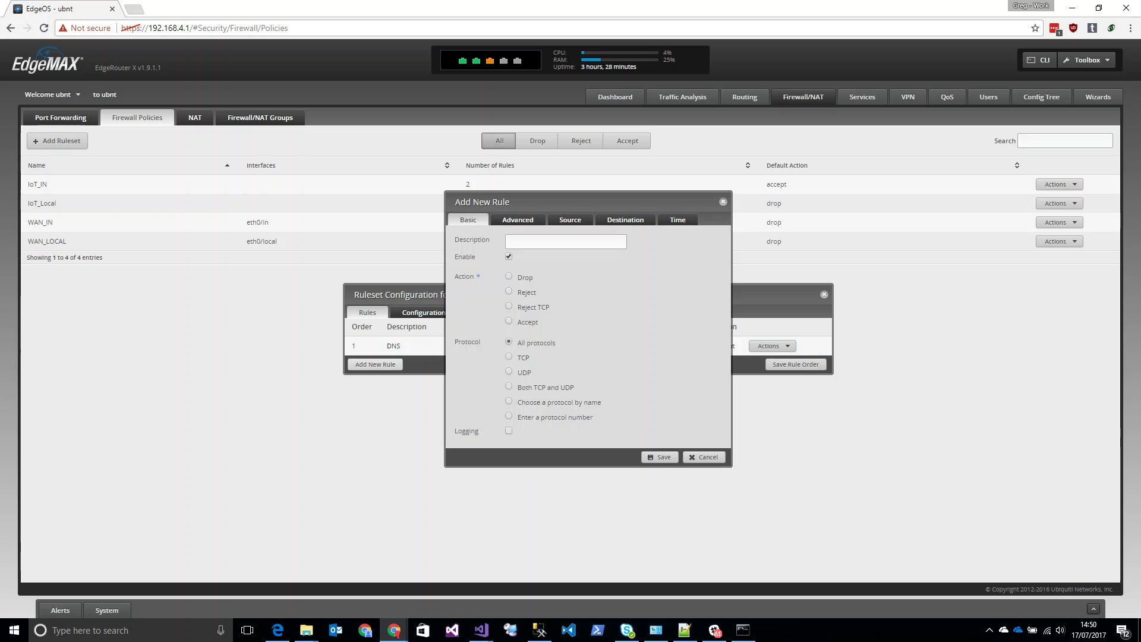
Add IoT_Local rule 'DHCP' accepting UDP traffic to destination port 67.
click(509, 321)
click(511, 241)
text(DHCP)
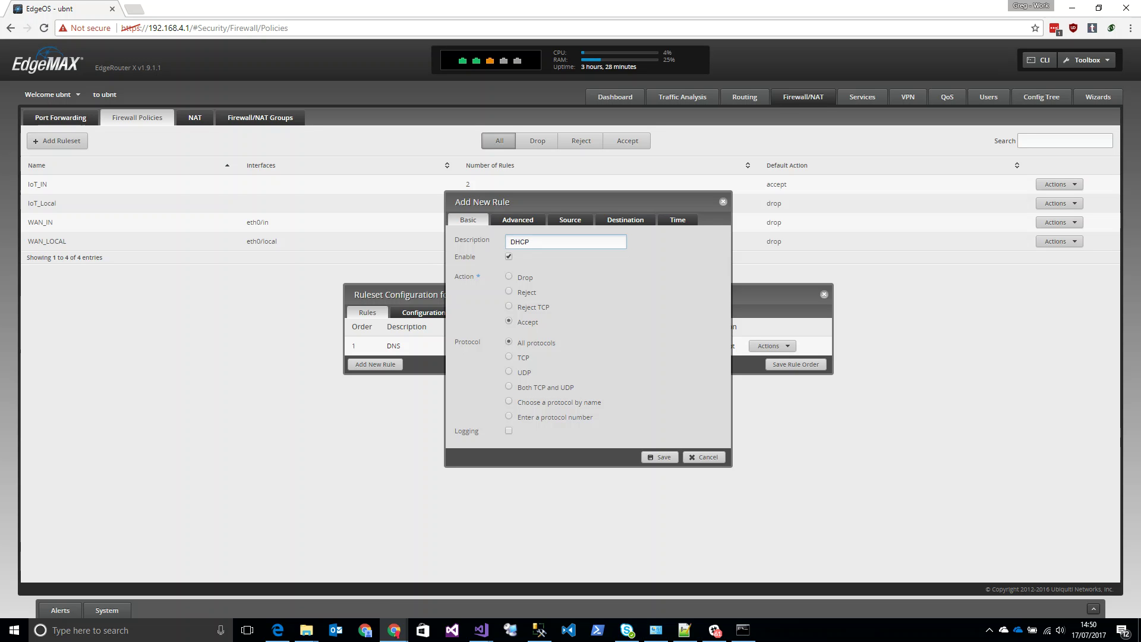
click(509, 371)
click(626, 219)
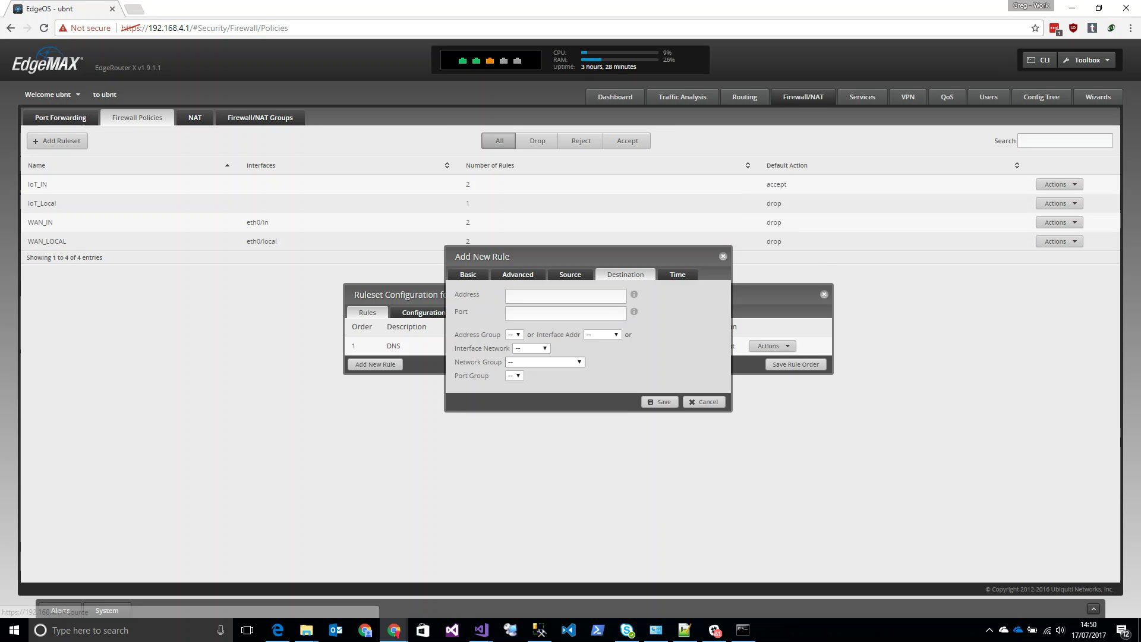
click(535, 314)
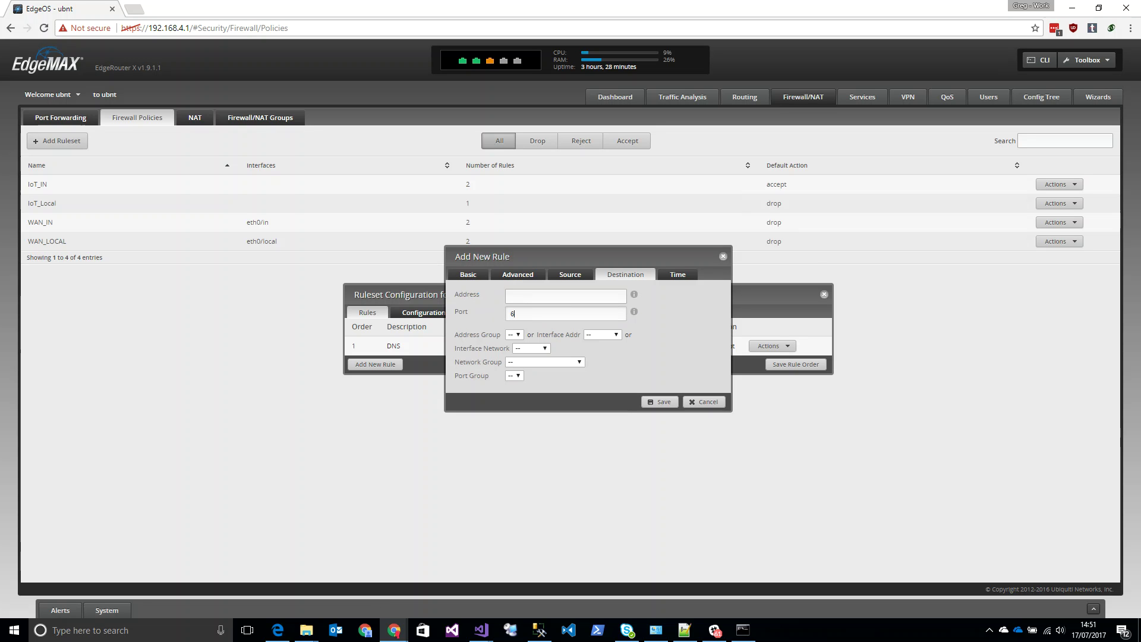
click(660, 402)
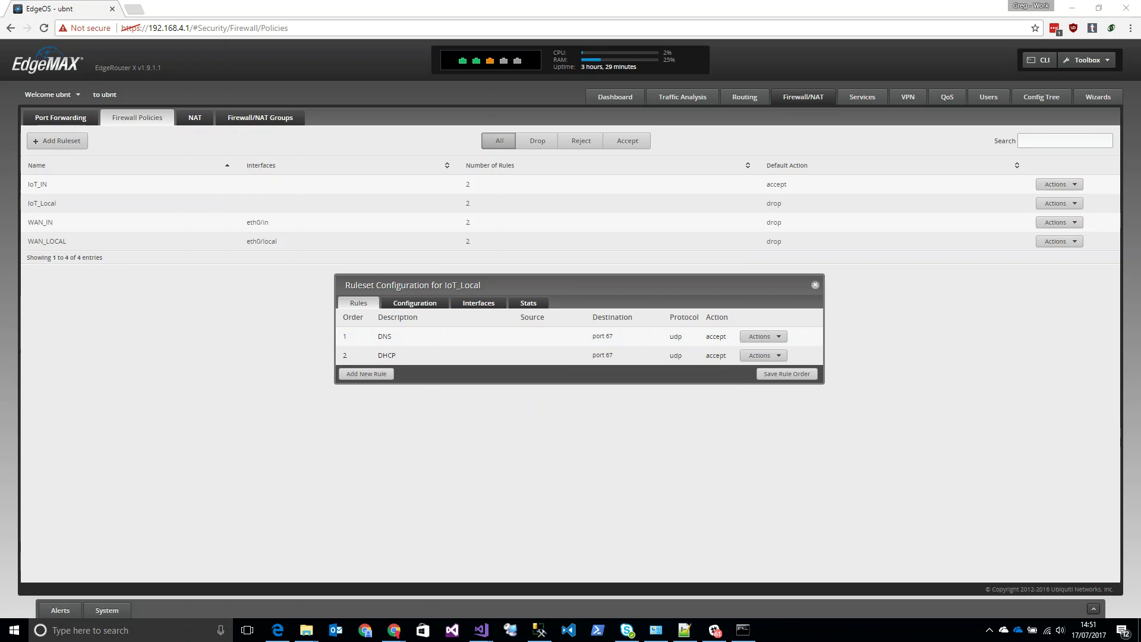
Attach IoT_IN to interface eth2 in the 'in' direction and save.
click(815, 285)
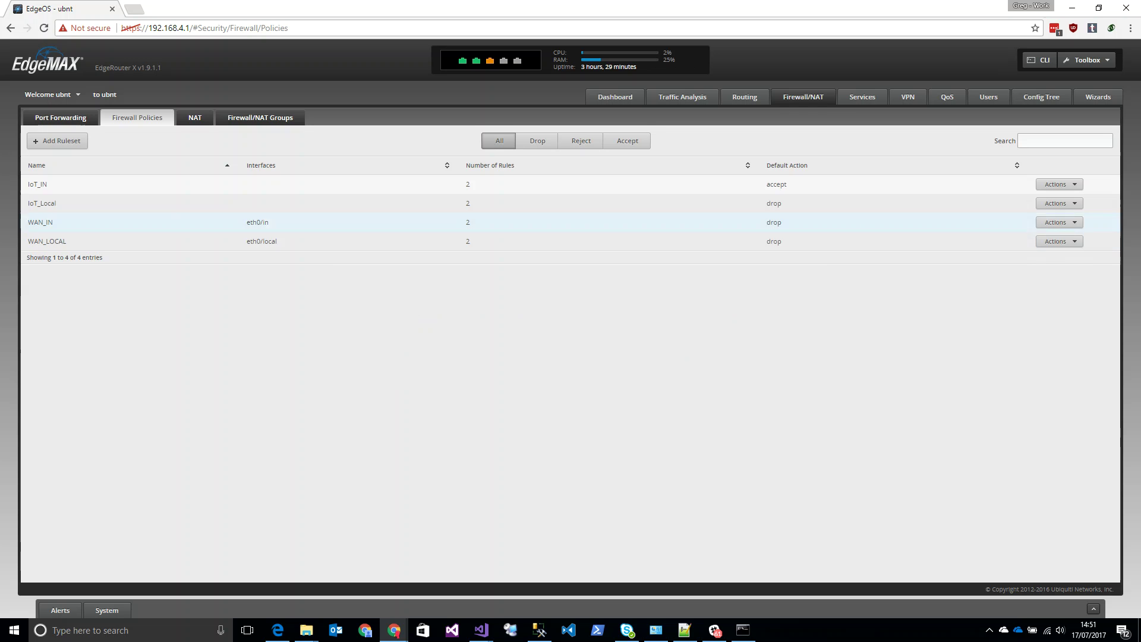
click(1060, 185)
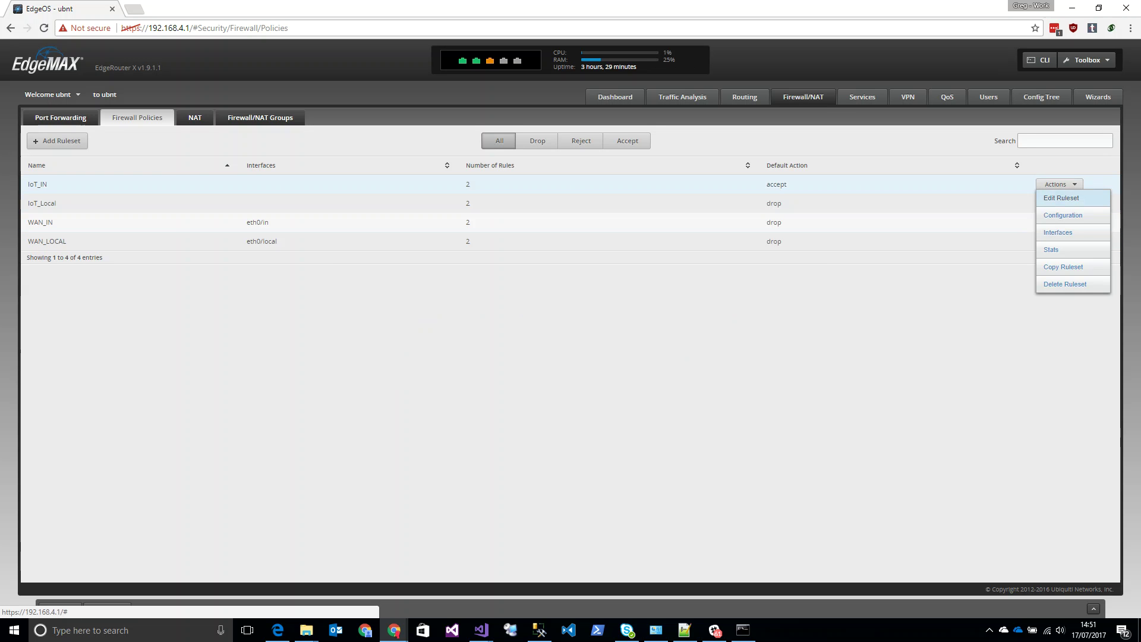
click(1061, 196)
click(479, 301)
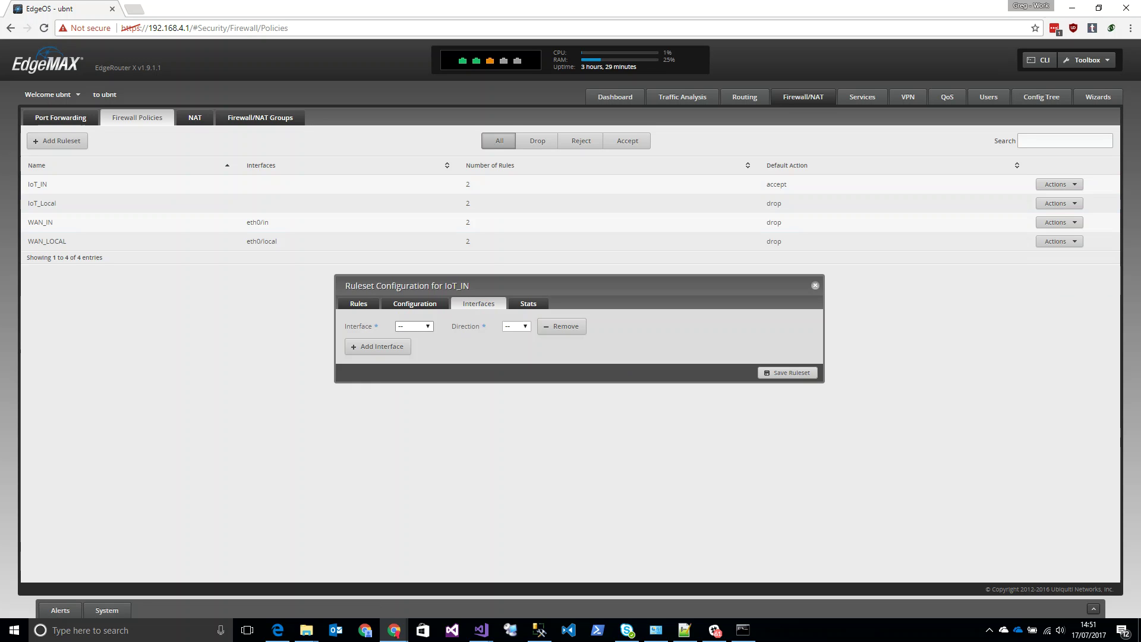
click(415, 327)
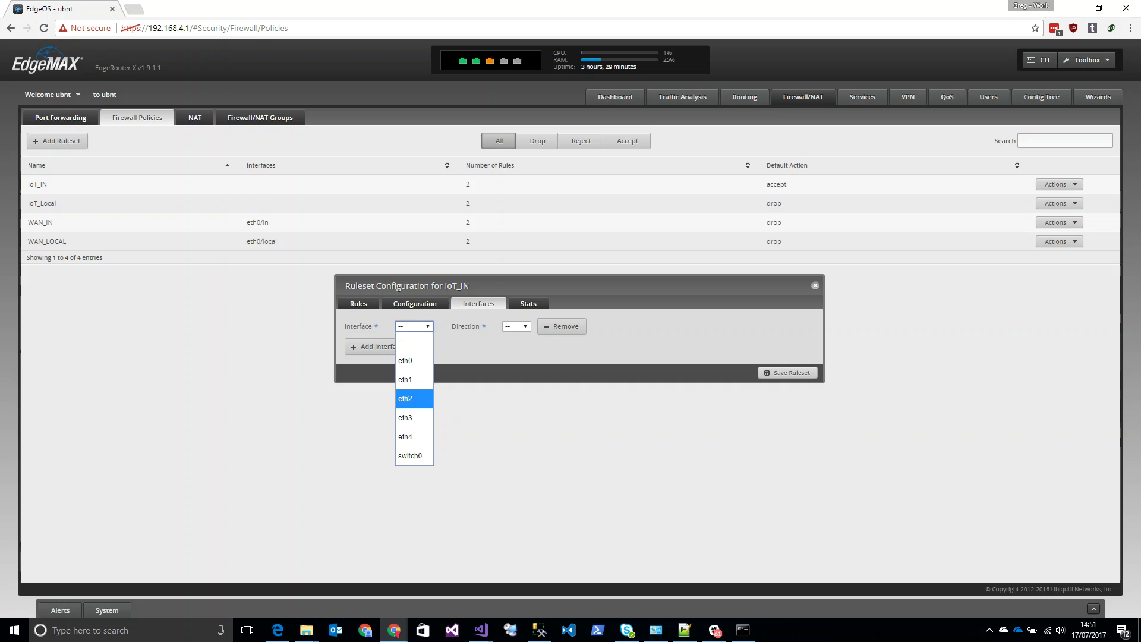
click(414, 398)
click(516, 326)
click(515, 346)
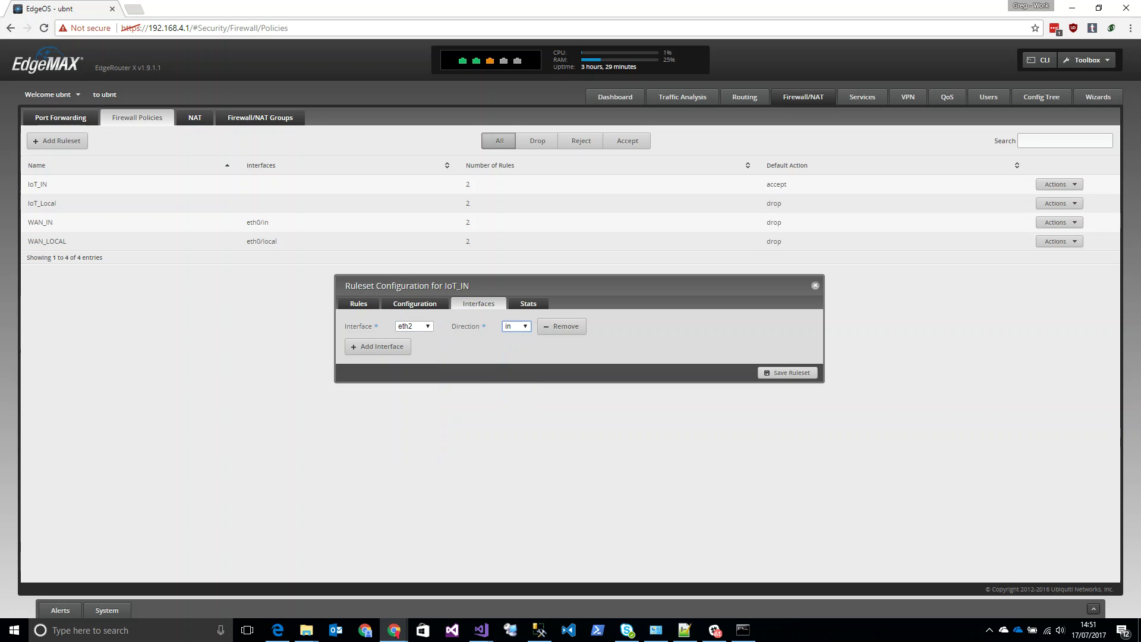
click(787, 372)
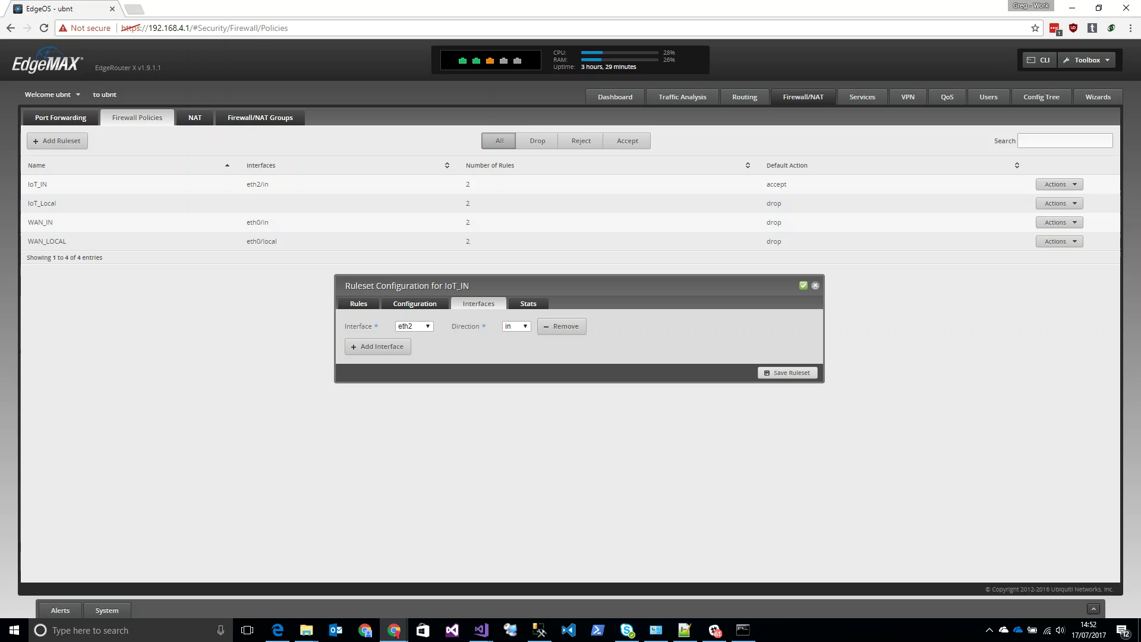
click(815, 285)
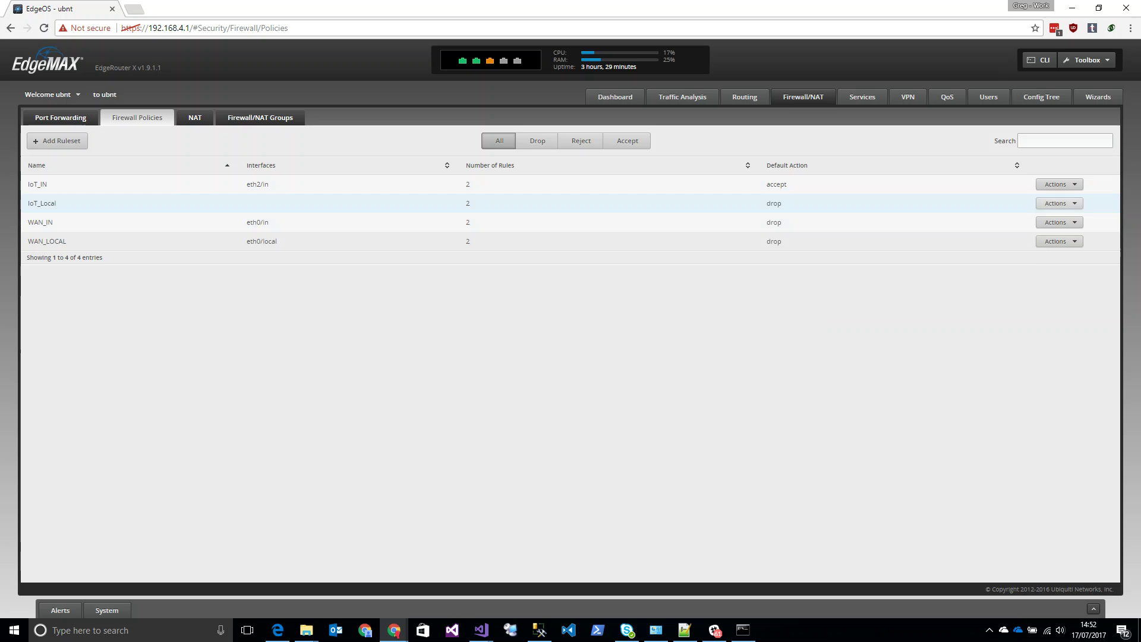
Set IoT_Local's interface to eth2 with direction local.
click(1060, 203)
click(1058, 251)
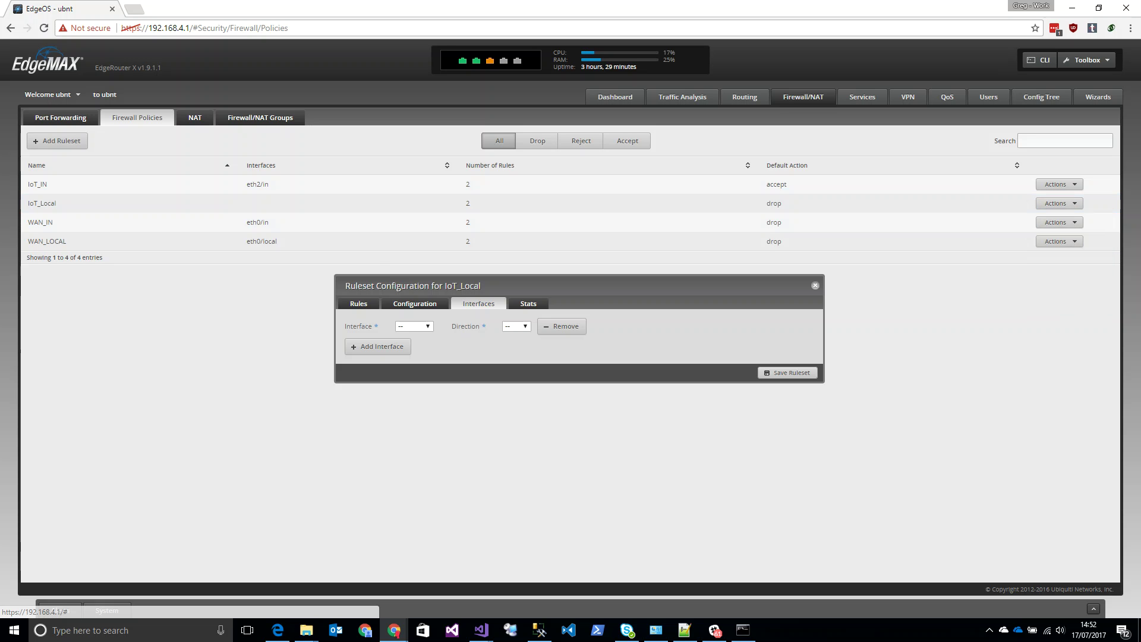
click(414, 326)
click(414, 398)
click(516, 326)
click(512, 399)
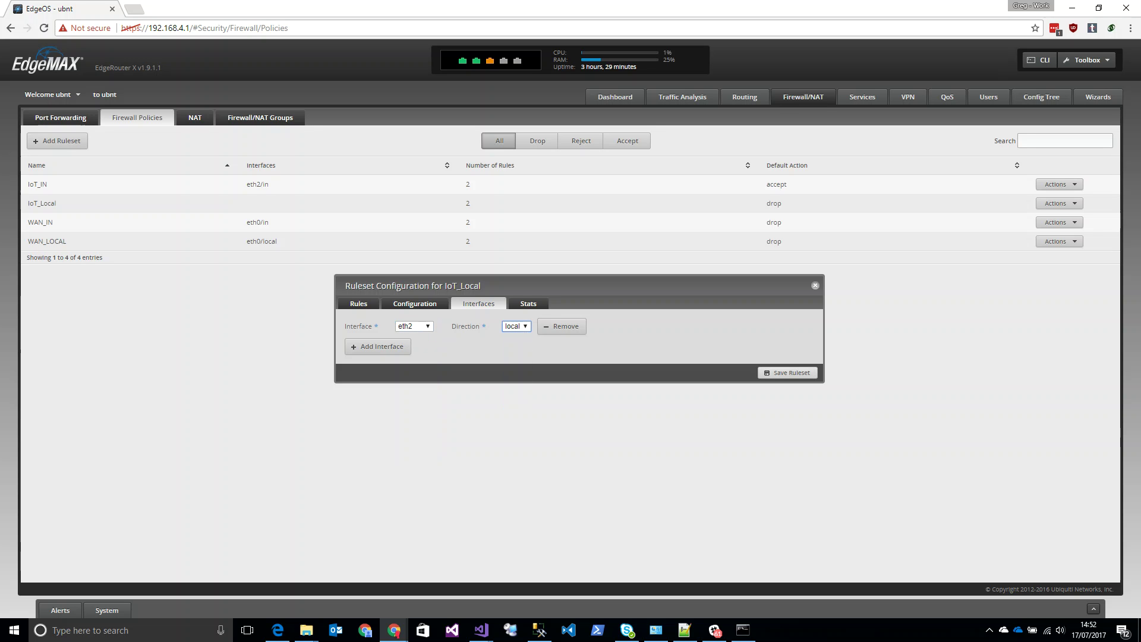
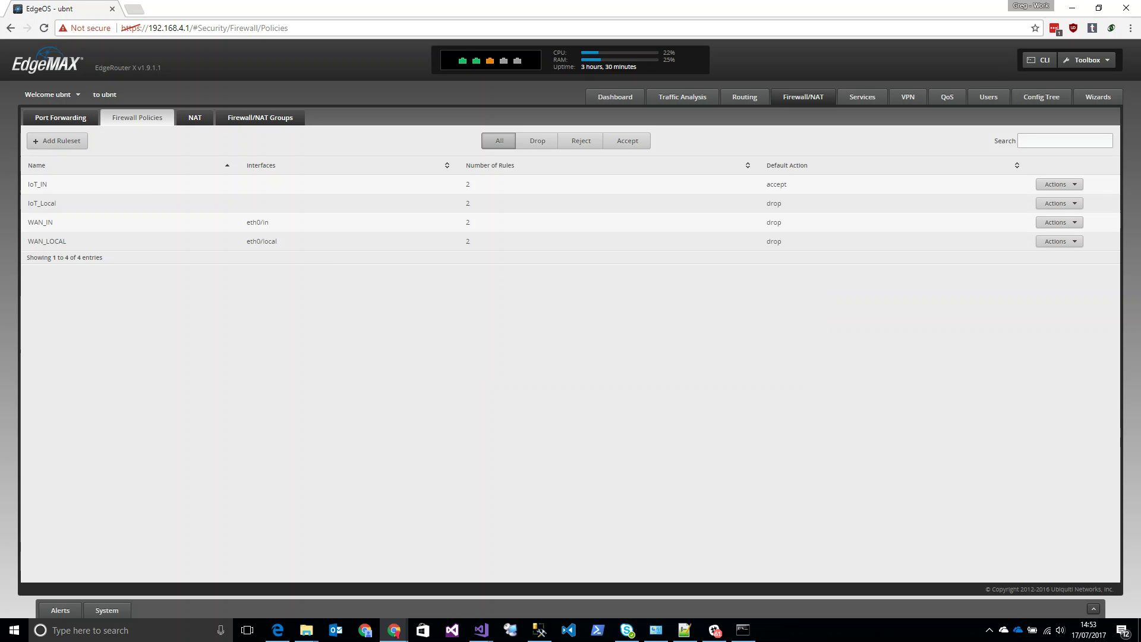
Ping 192.168.3.42 from the main-network Command Prompt, getting 4/4 replies with 0% loss.
click(743, 630)
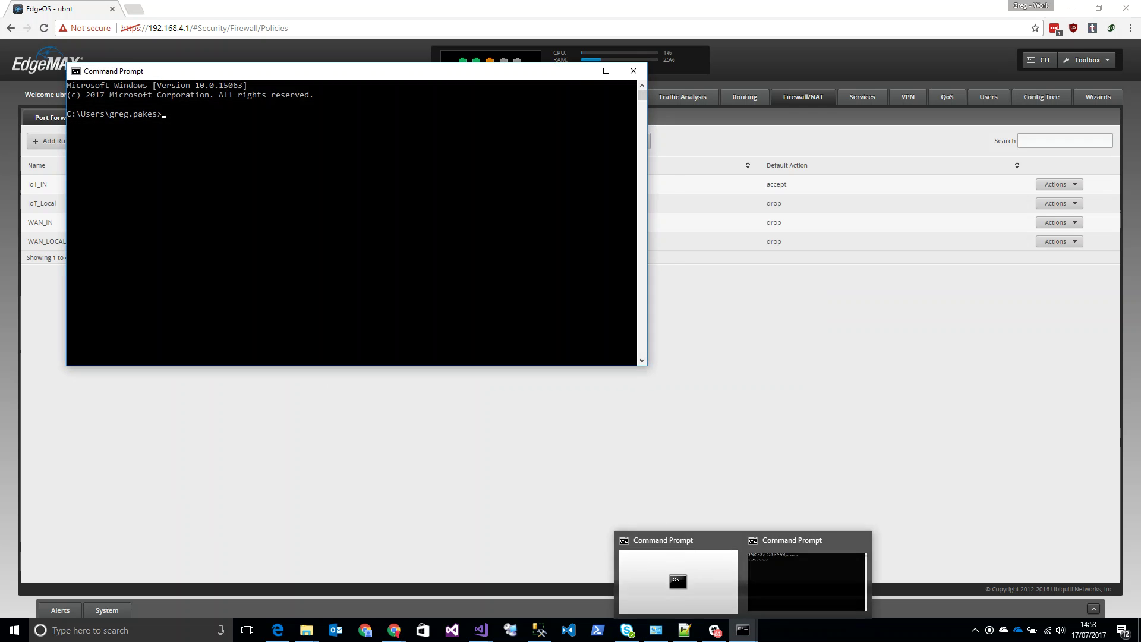
drag(178, 71, 482, 238)
text(ping 192.168.3.42)
key(Return)
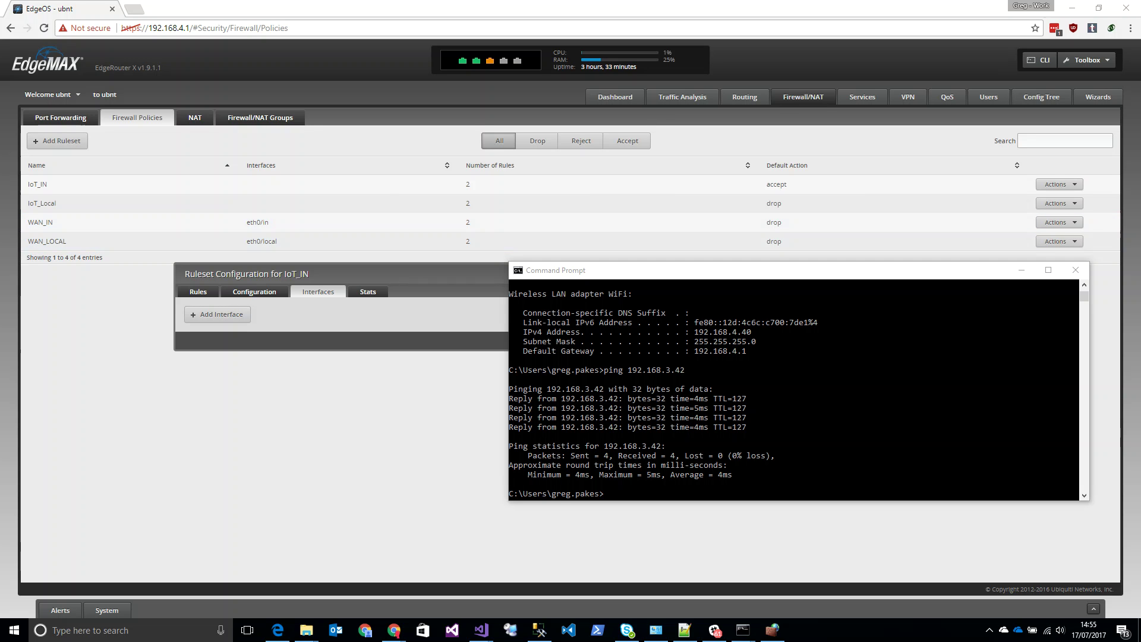
Disconnect from the ASUS Wi-Fi and connect to ASUS-IOT with Connect automatically ticked.
click(1047, 630)
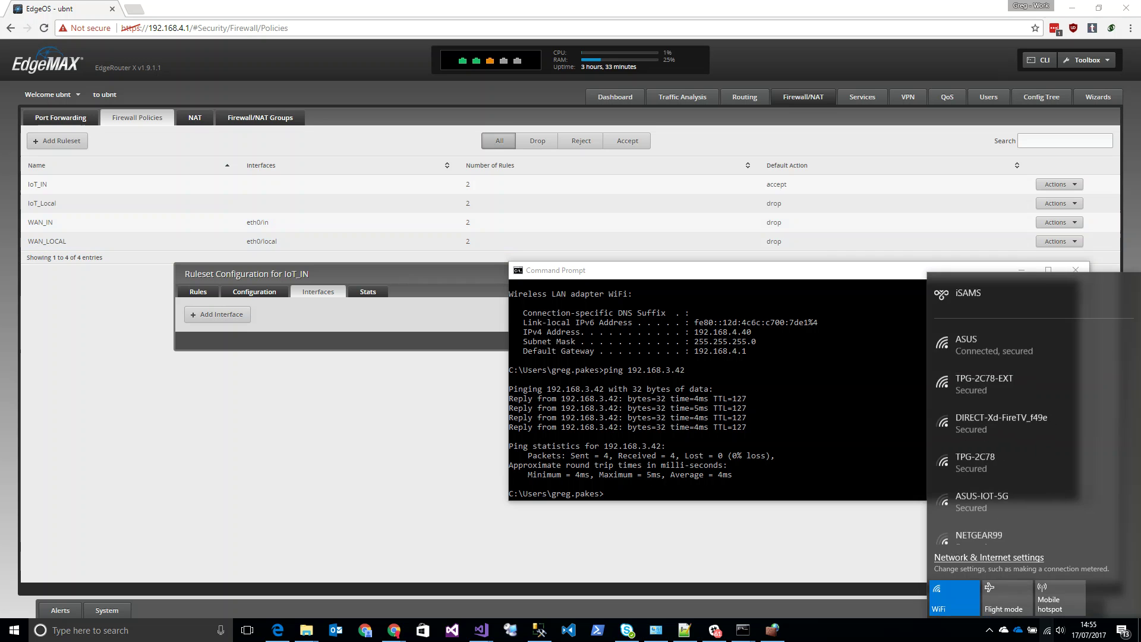
click(999, 344)
click(1090, 397)
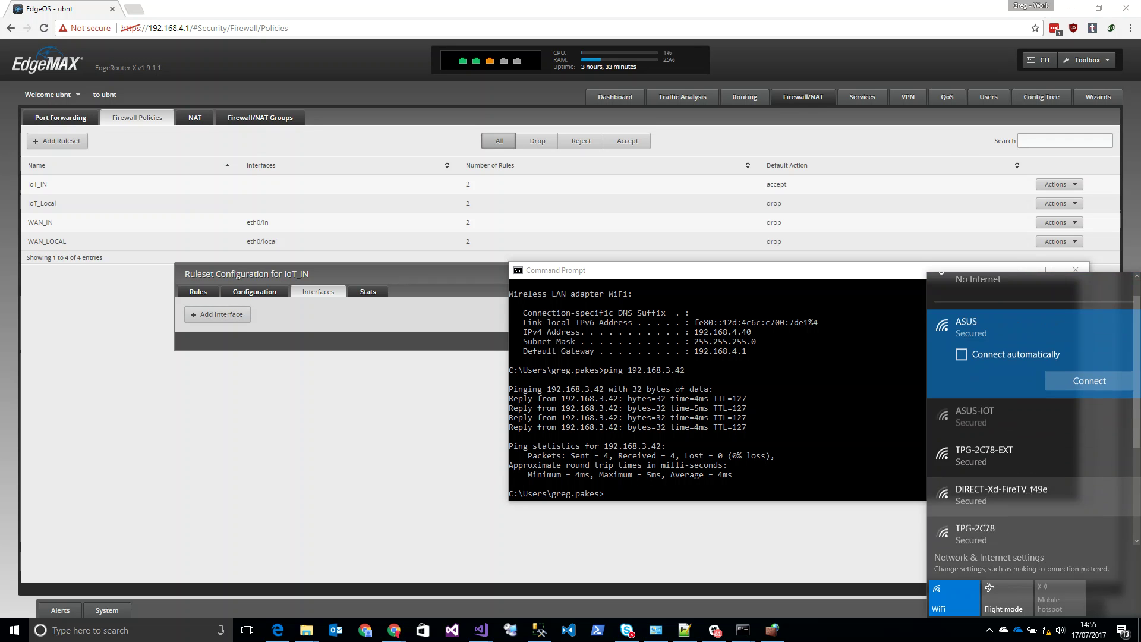
click(975, 440)
click(961, 419)
click(1089, 444)
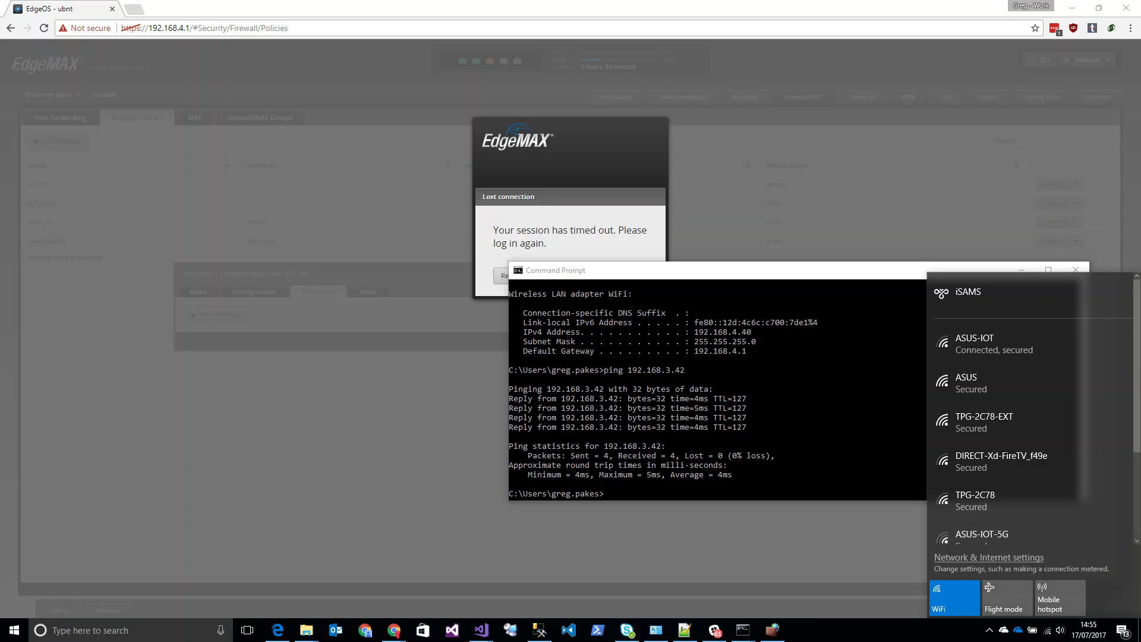
Run ipconfig to confirm Wi-Fi address 192.168.3.39 and gateway 192.168.3.1.
key(Escape)
text(ipconfig)
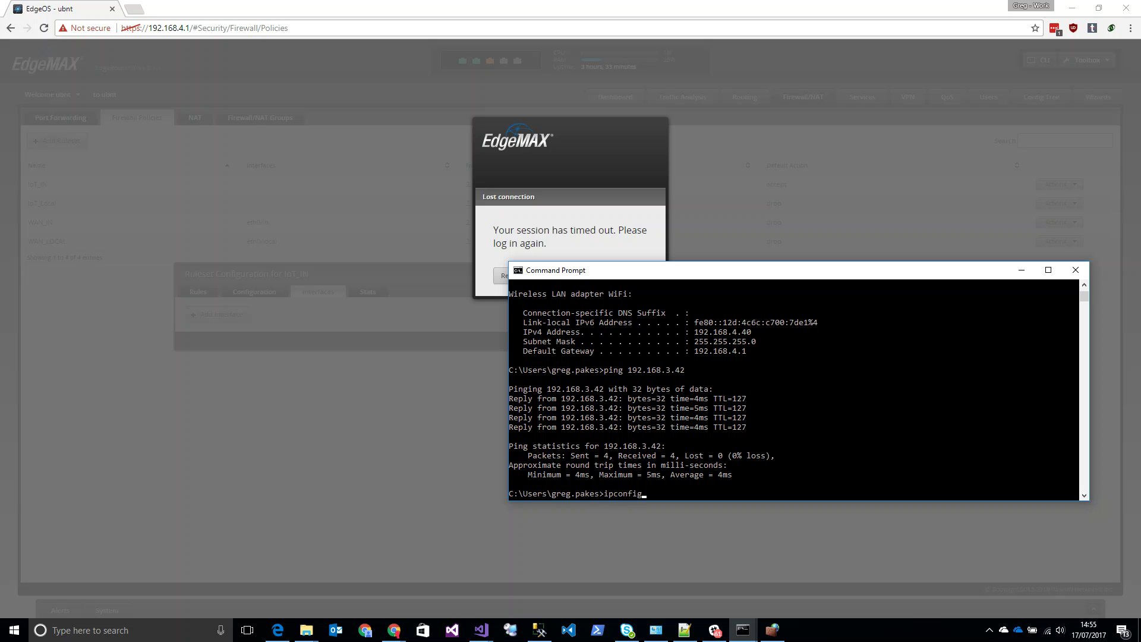
key(Return)
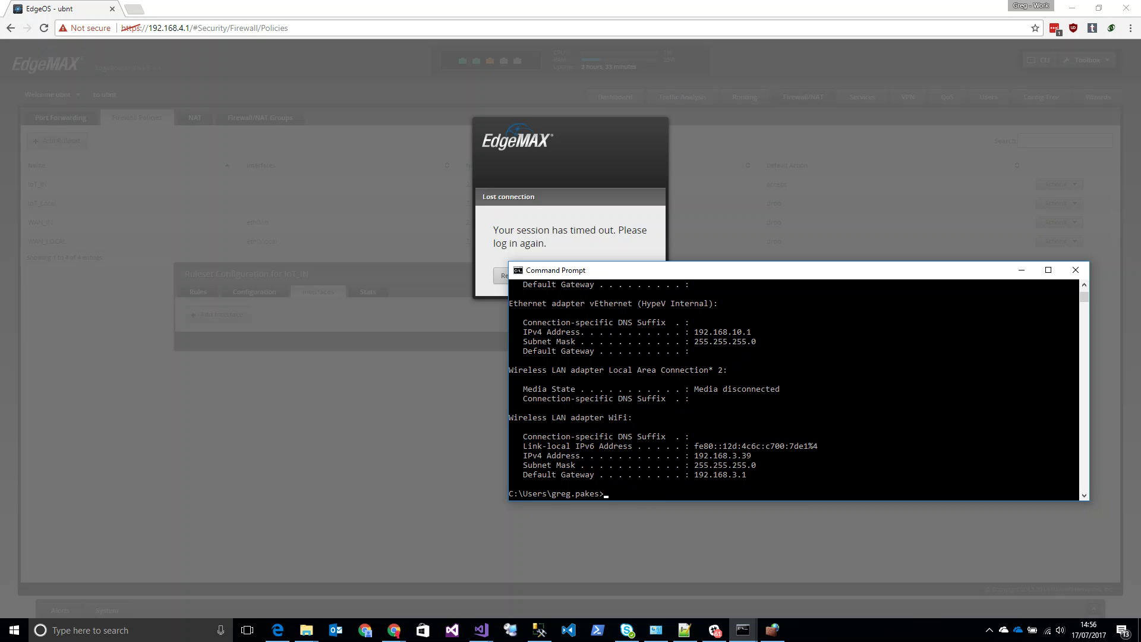
key(alt+Tab)
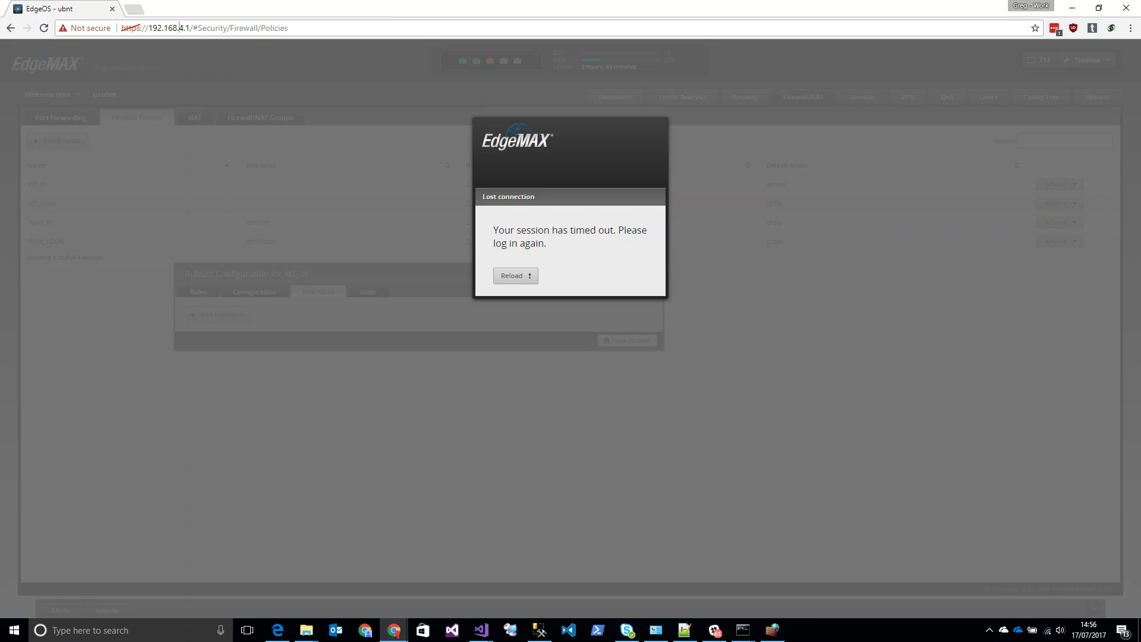
drag(180, 28, 290, 28)
text(4)
key(BackSpace)
text(3.1)
key(Return)
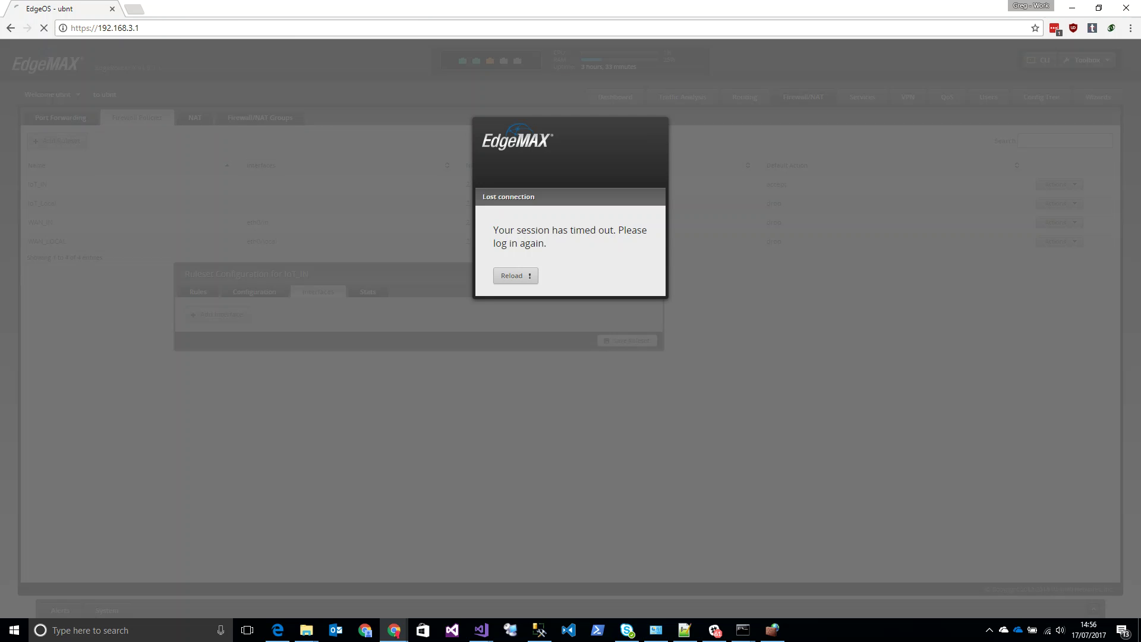
Bypass the certificate warning and log in to EdgeOS with the router's username and password.
click(412, 315)
click(445, 415)
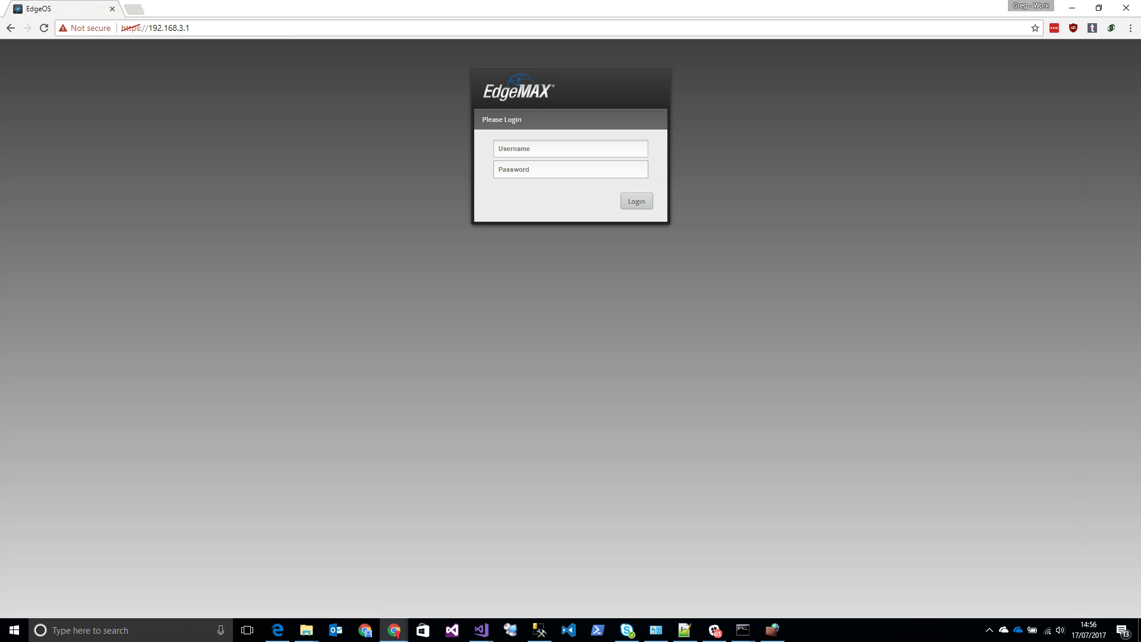
text(u)
key(Tab)
key(Return)
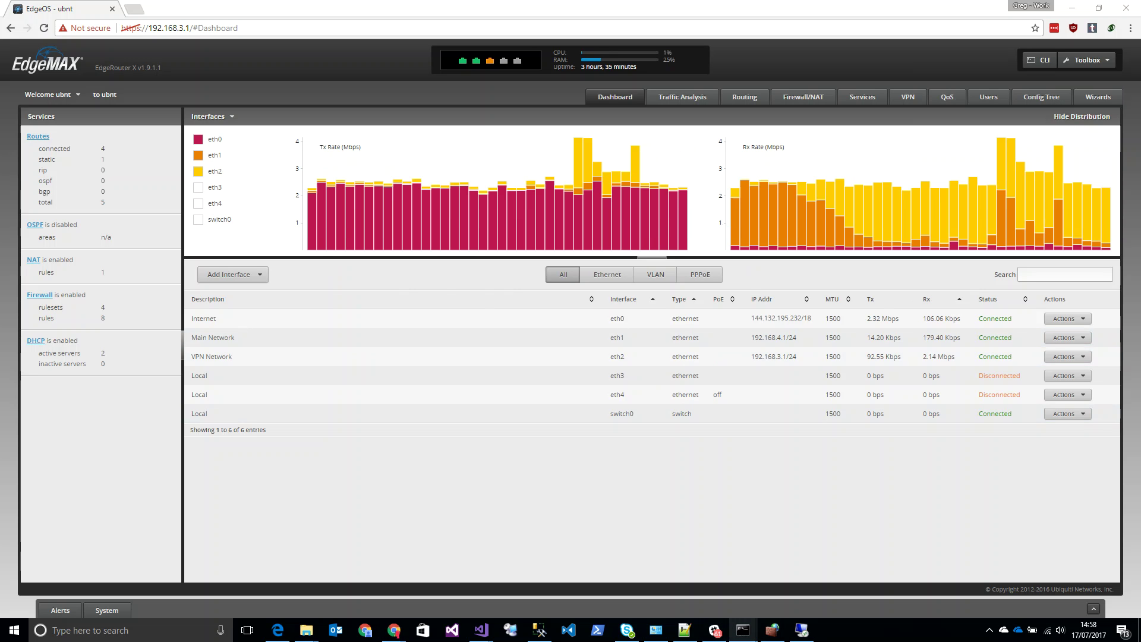
Bring Command Prompt forward and clear a half-typed ipconfig command.
mouse_move(743, 630)
click(809, 573)
click(687, 389)
text(ipconfig)
key(Escape)
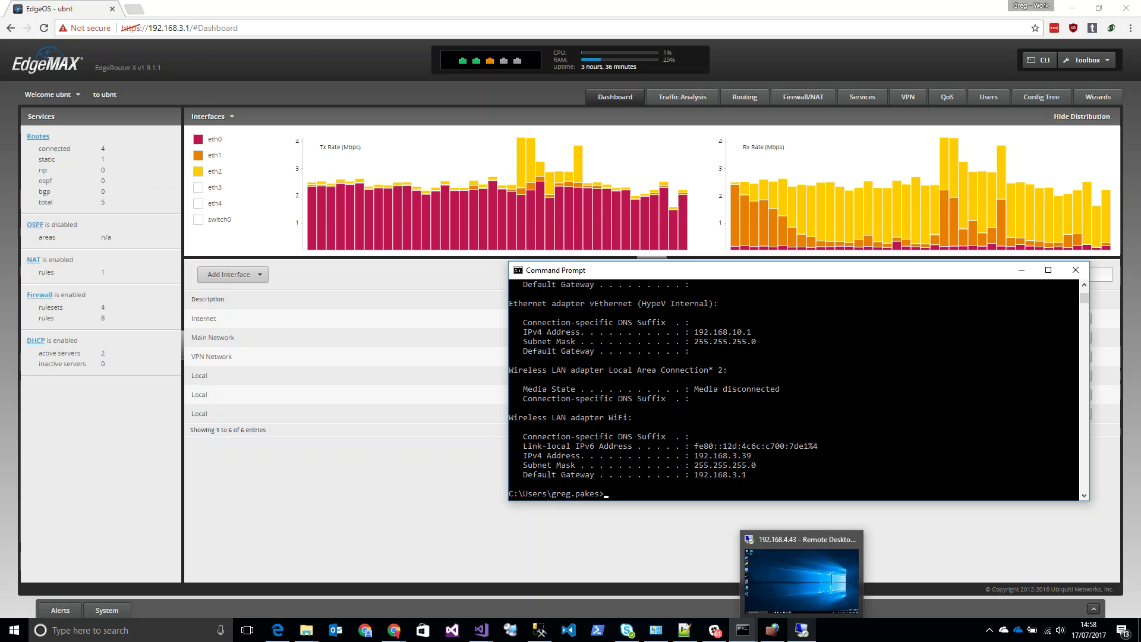
On the 192.168.4.43 remote desktop, open Command Prompt and run ping 192.168.3.39 -t.
click(802, 630)
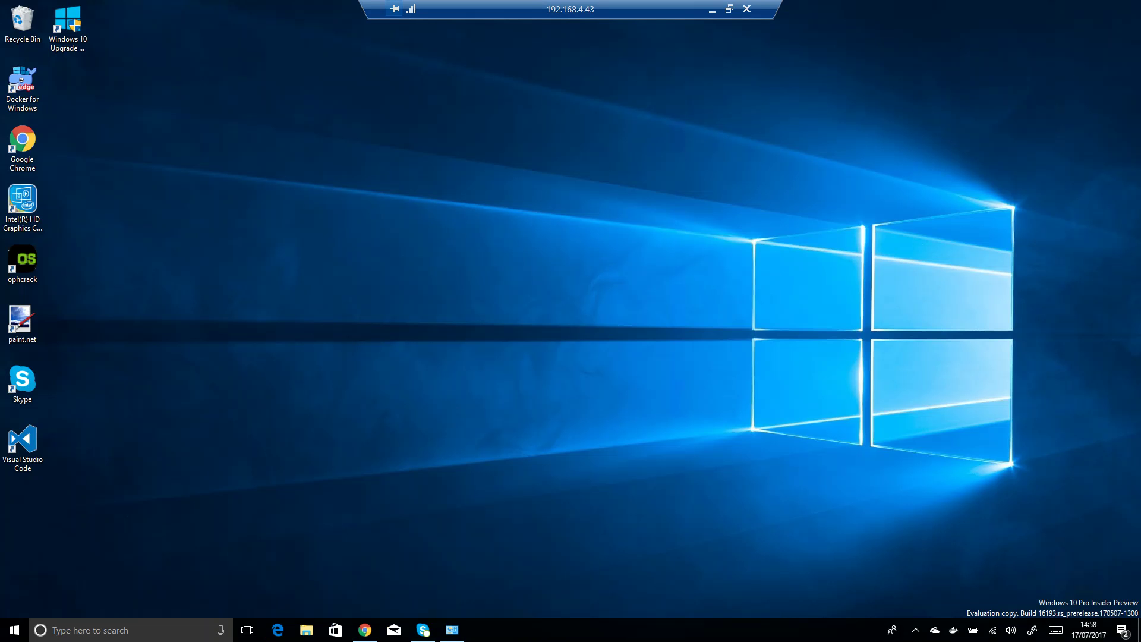
key(super)
text(cmd)
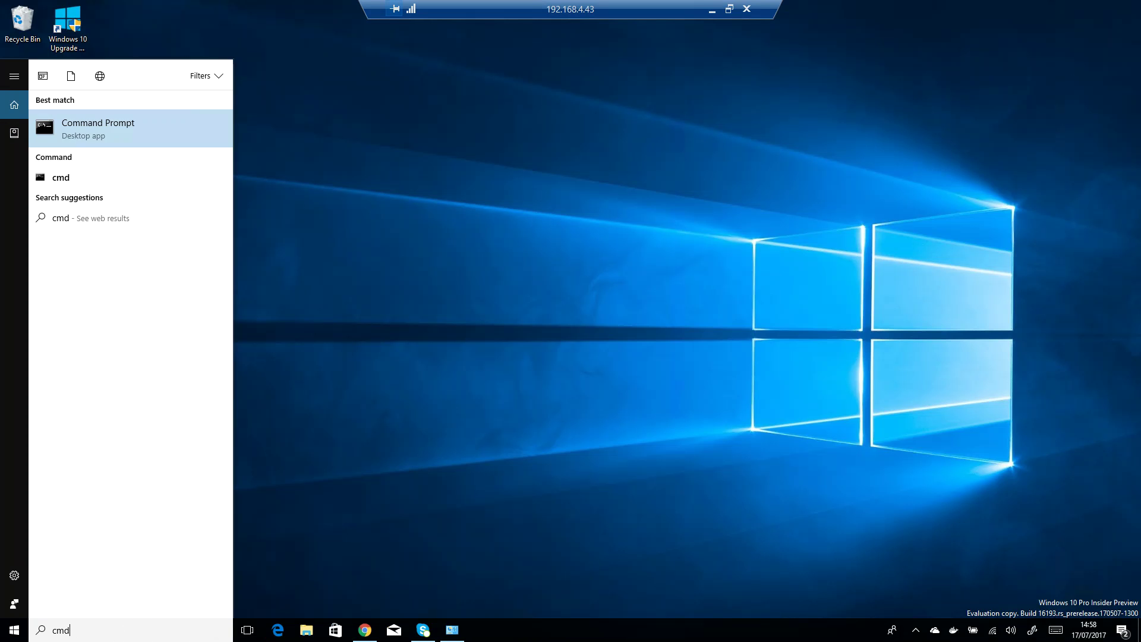
key(Return)
drag(416, 154, 693, 188)
text(ping 192.168.3.39 -t)
key(Return)
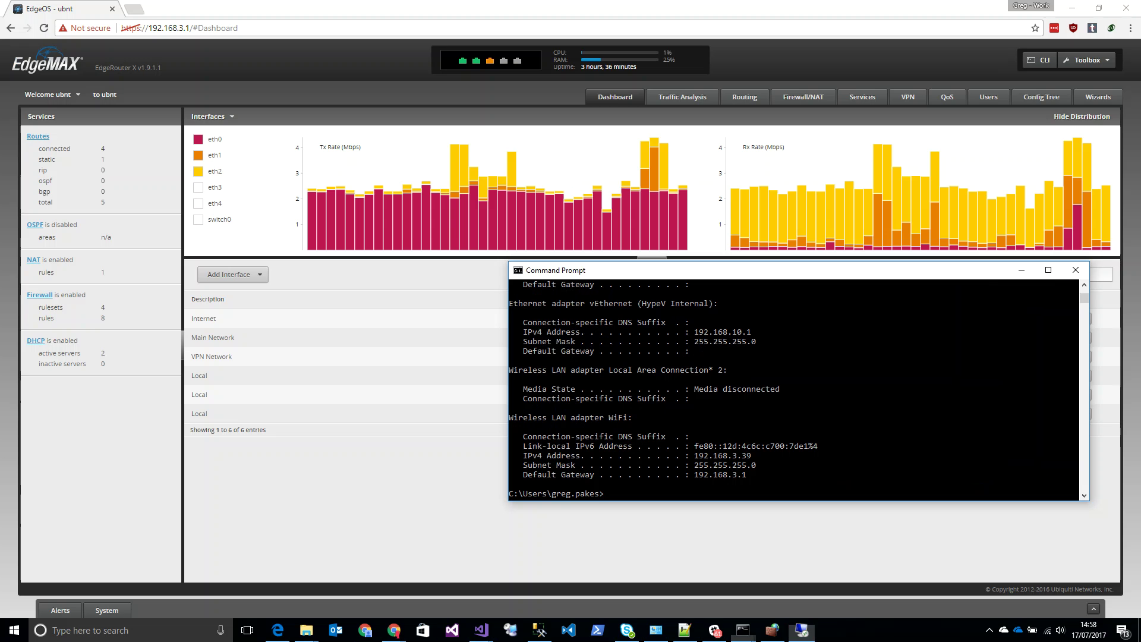
In the local console, start a continuous ping to 192.168.4.43.
click(692, 389)
text(pin g)
key(BackSpace)
key(BackSpace)
key(BackSpace)
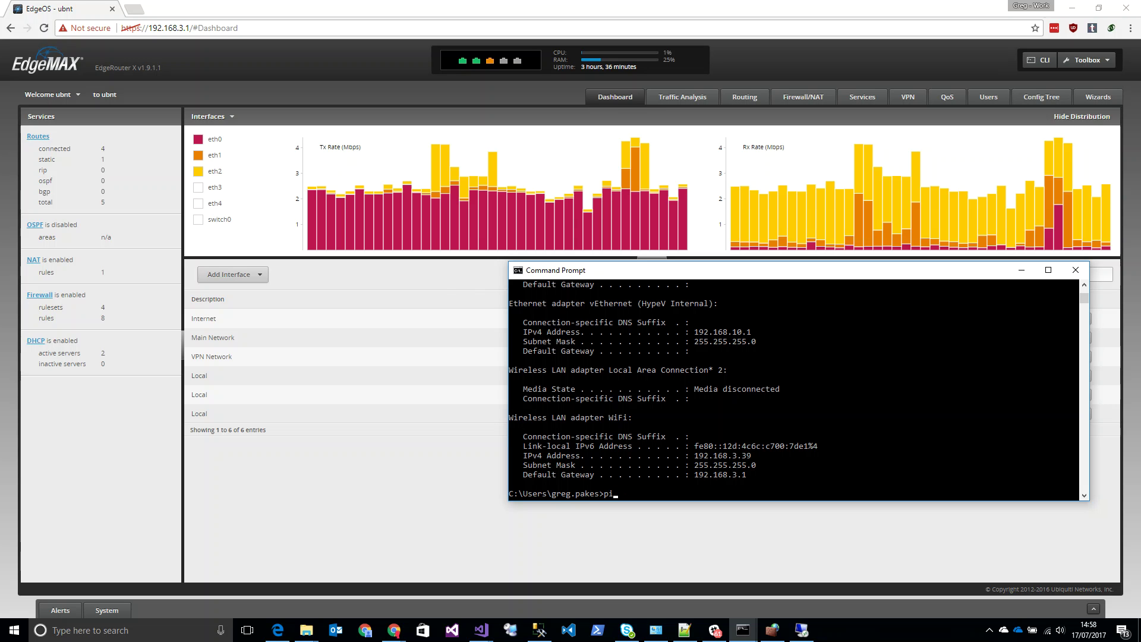
key(BackSpace)
text(ng 192.168.4.43 -t)
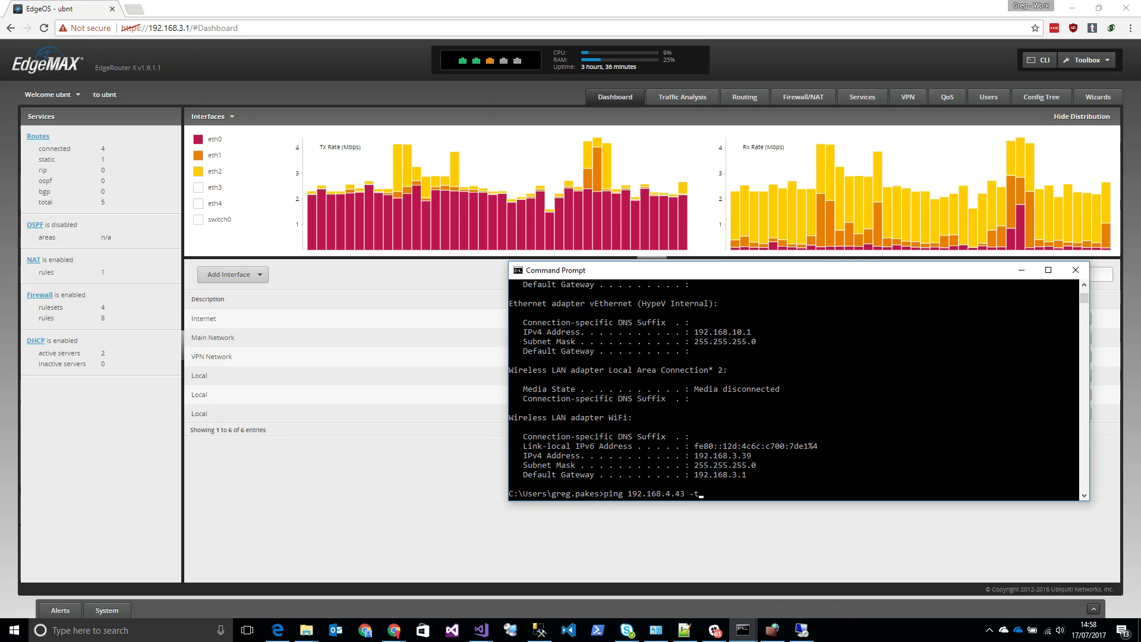
key(Return)
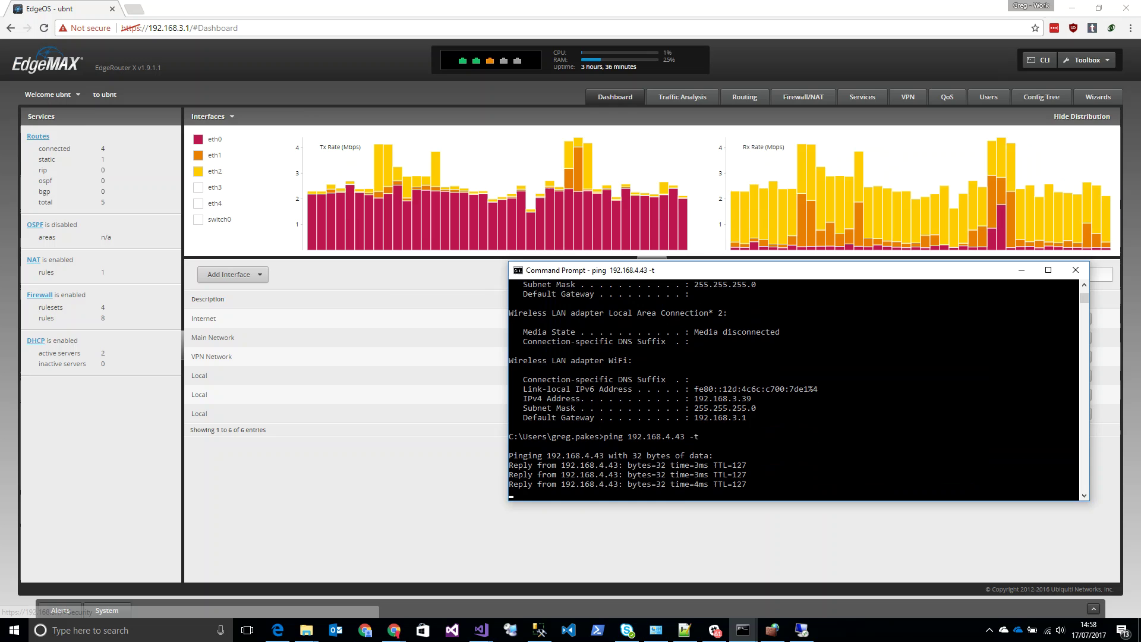
Assign the IoT_IN firewall ruleset to eth2 in the 'in' direction and save it.
click(33, 260)
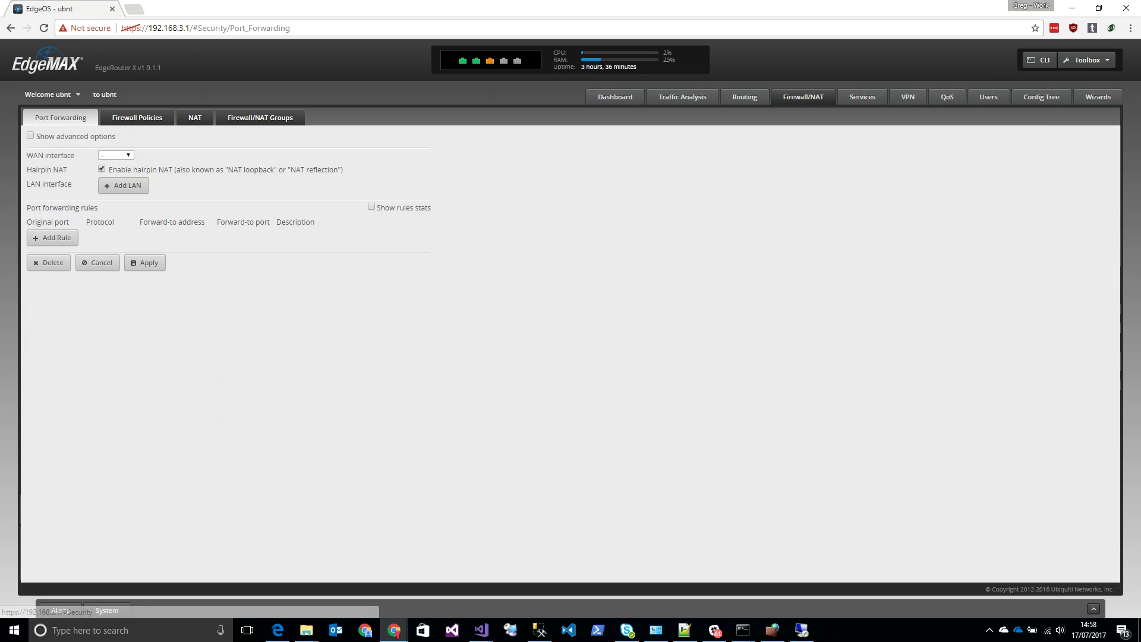
click(137, 117)
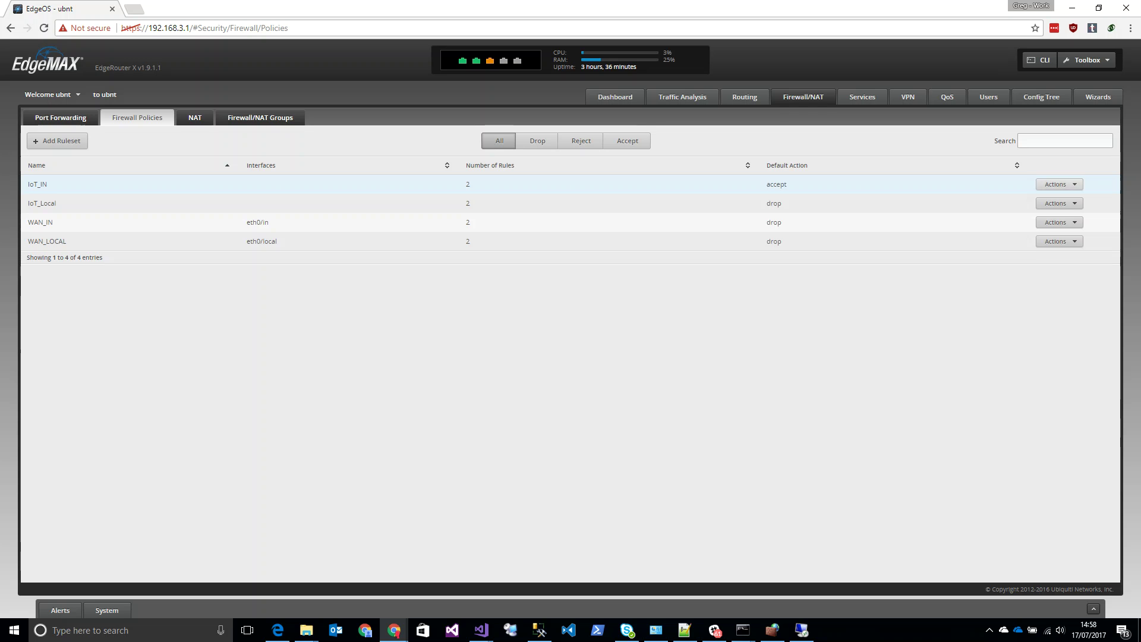
click(1060, 185)
click(1058, 232)
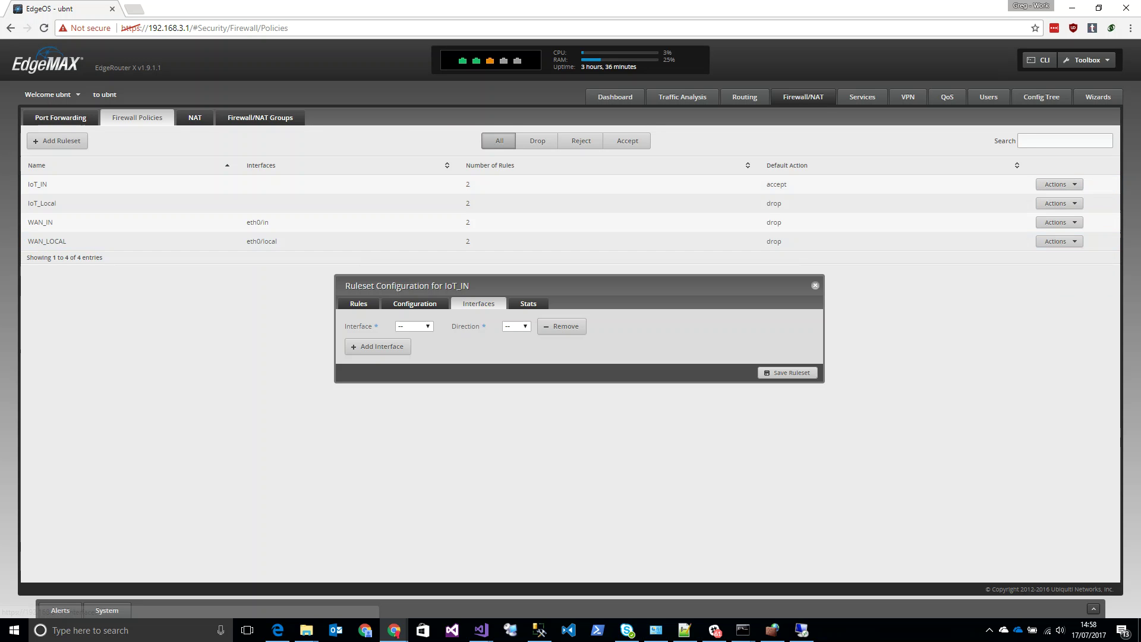
click(414, 326)
click(411, 398)
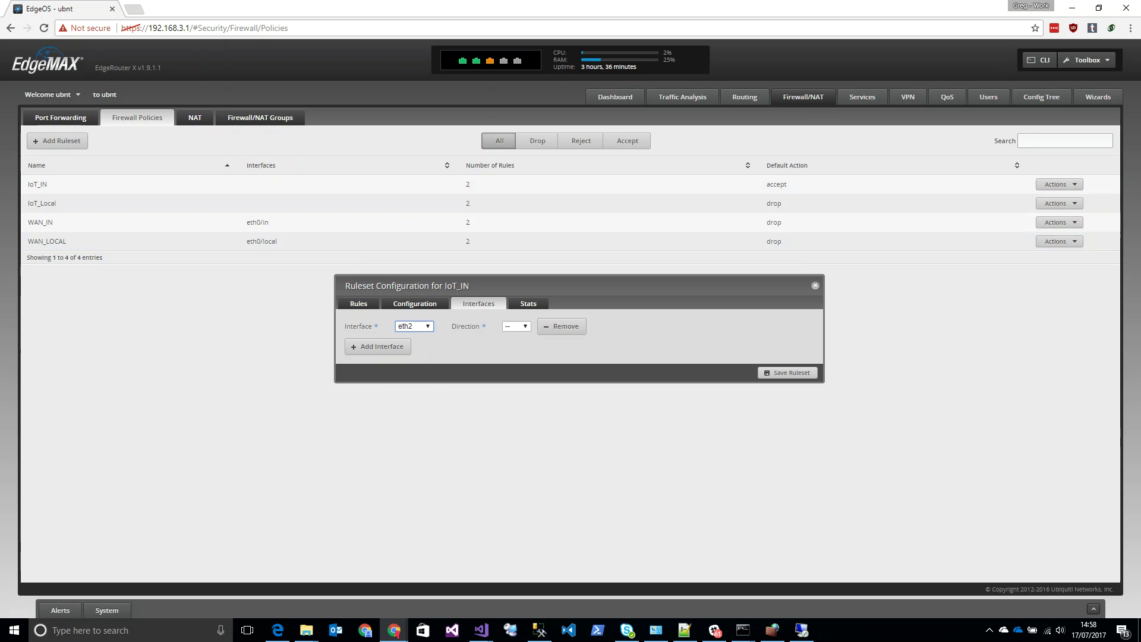
click(516, 326)
click(508, 360)
click(788, 372)
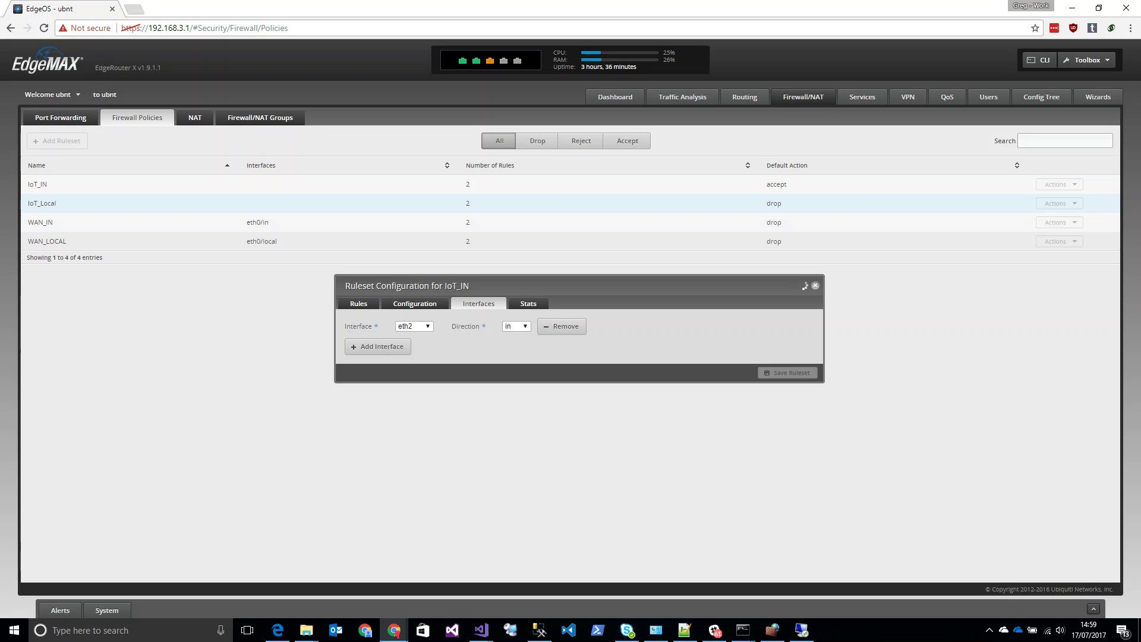
Attach IoT_Local to eth2 with direction 'local', save it, and return to the remote ping.
click(1060, 204)
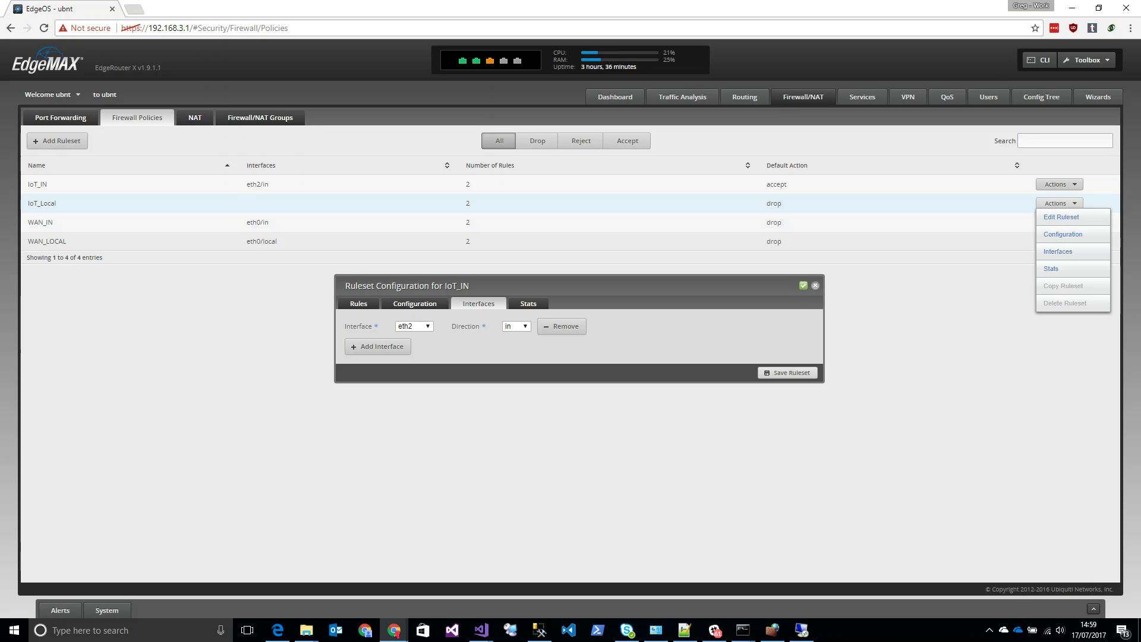
click(1064, 231)
click(487, 278)
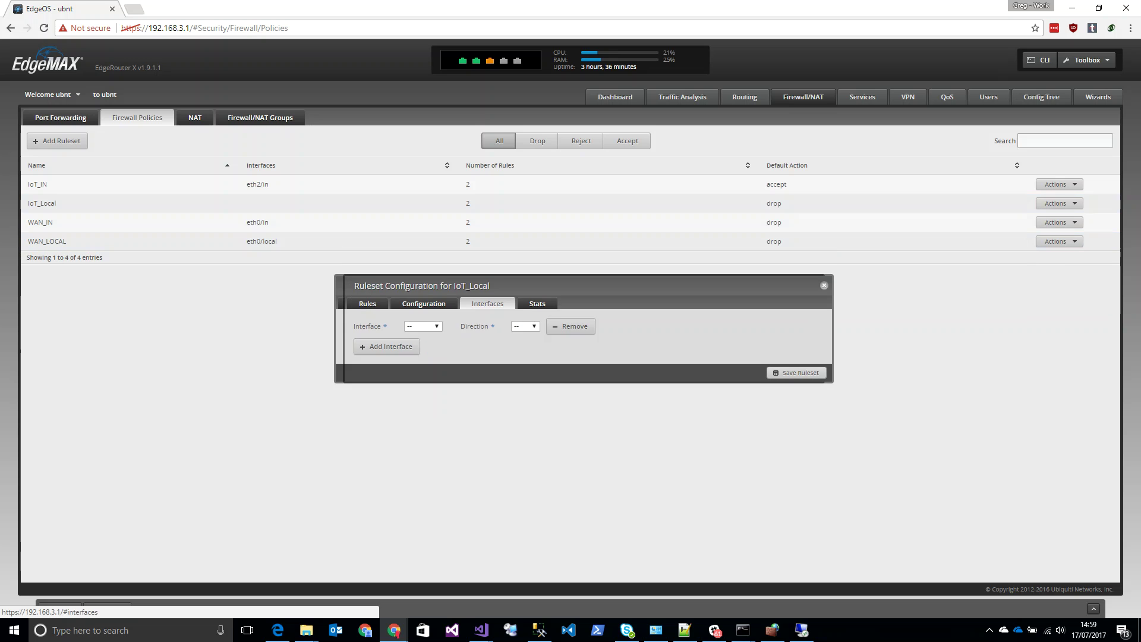
click(423, 326)
click(423, 399)
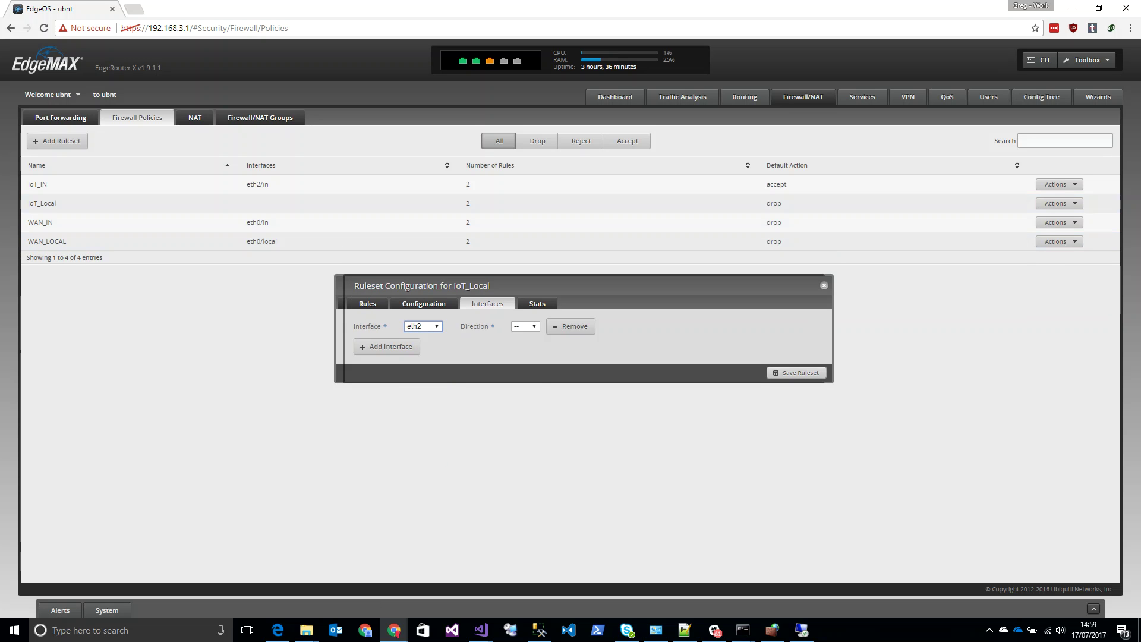
click(526, 327)
click(522, 399)
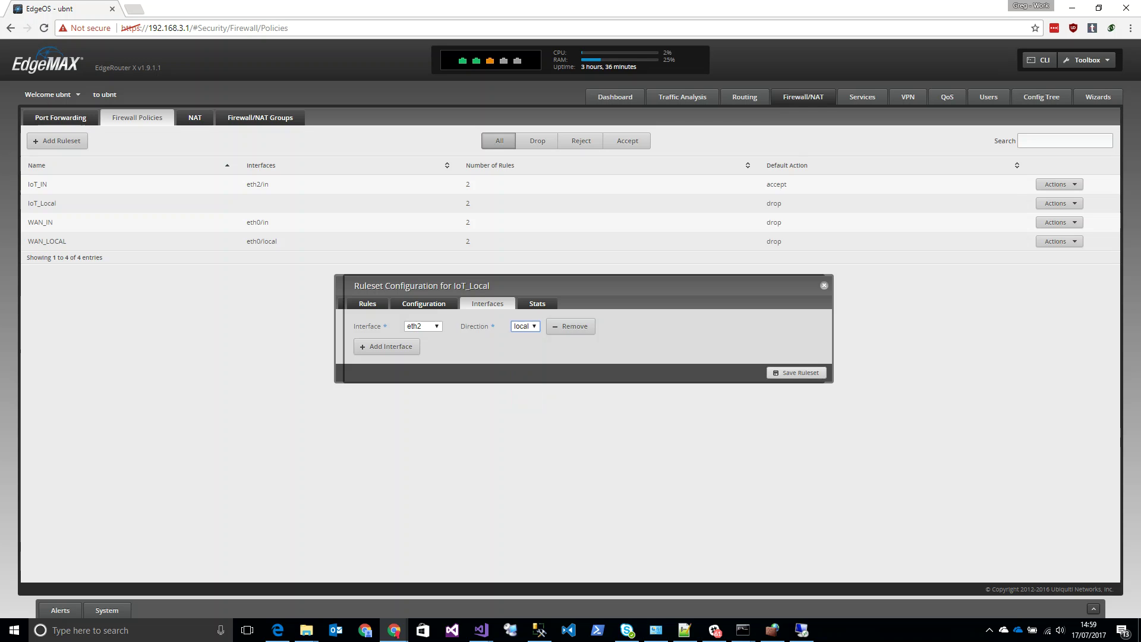
click(796, 373)
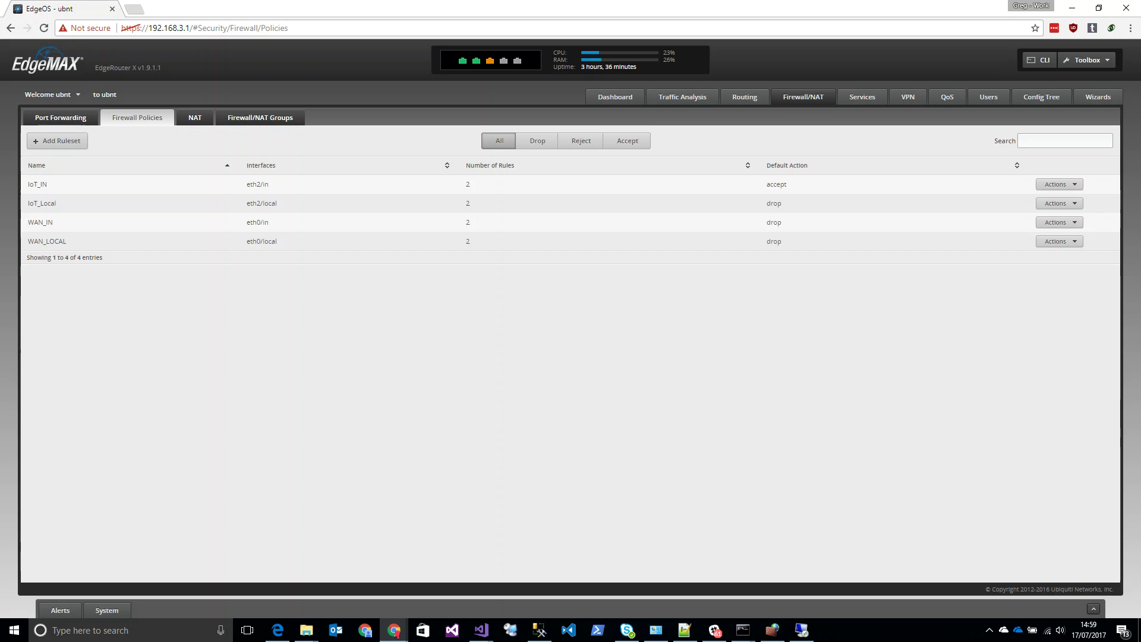
click(801, 629)
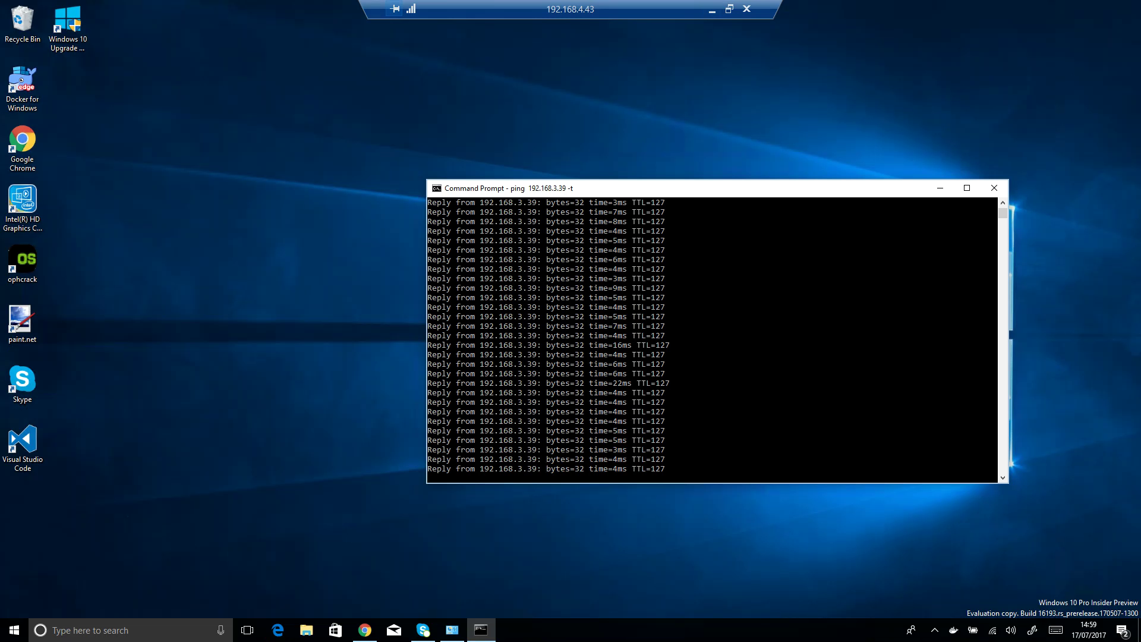
drag(595, 188, 568, 156)
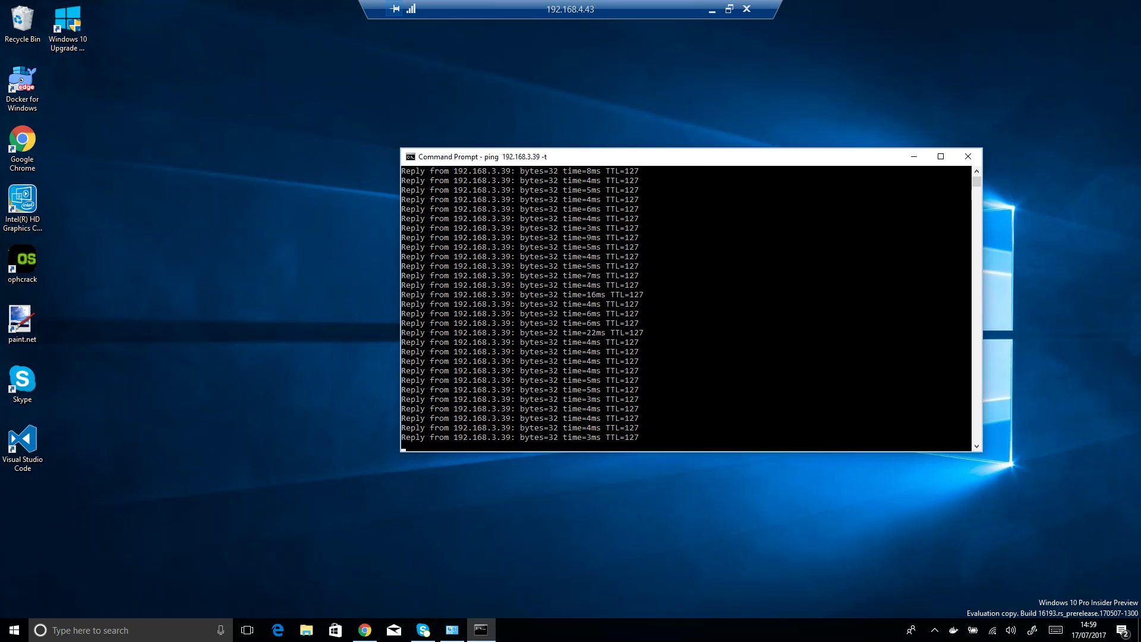
click(711, 10)
mouse_move(743, 632)
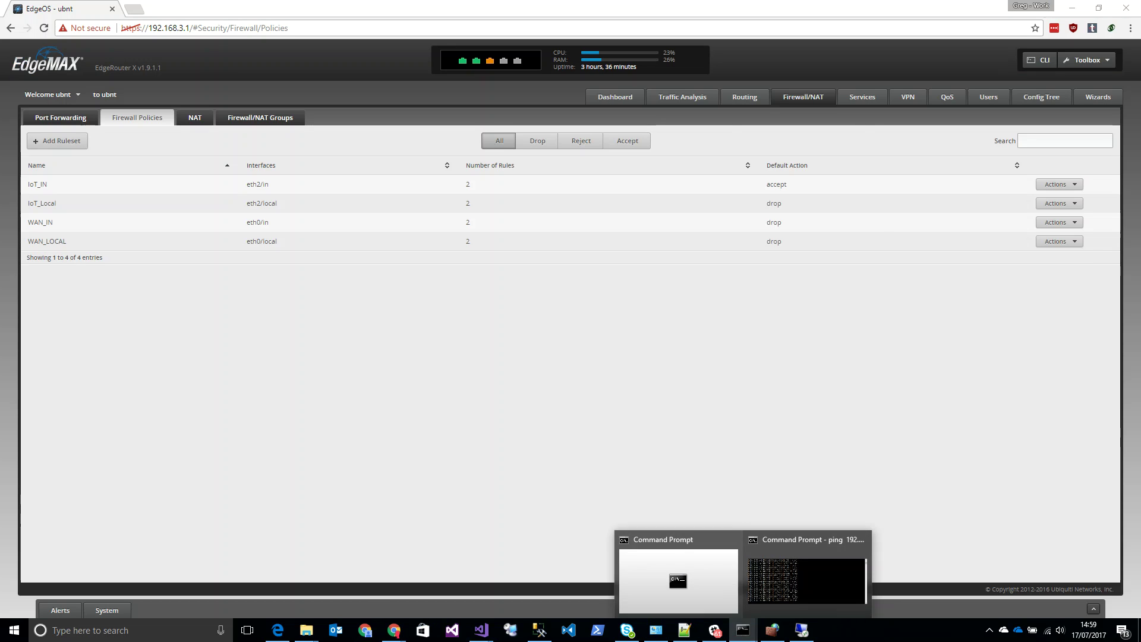
click(807, 580)
click(802, 631)
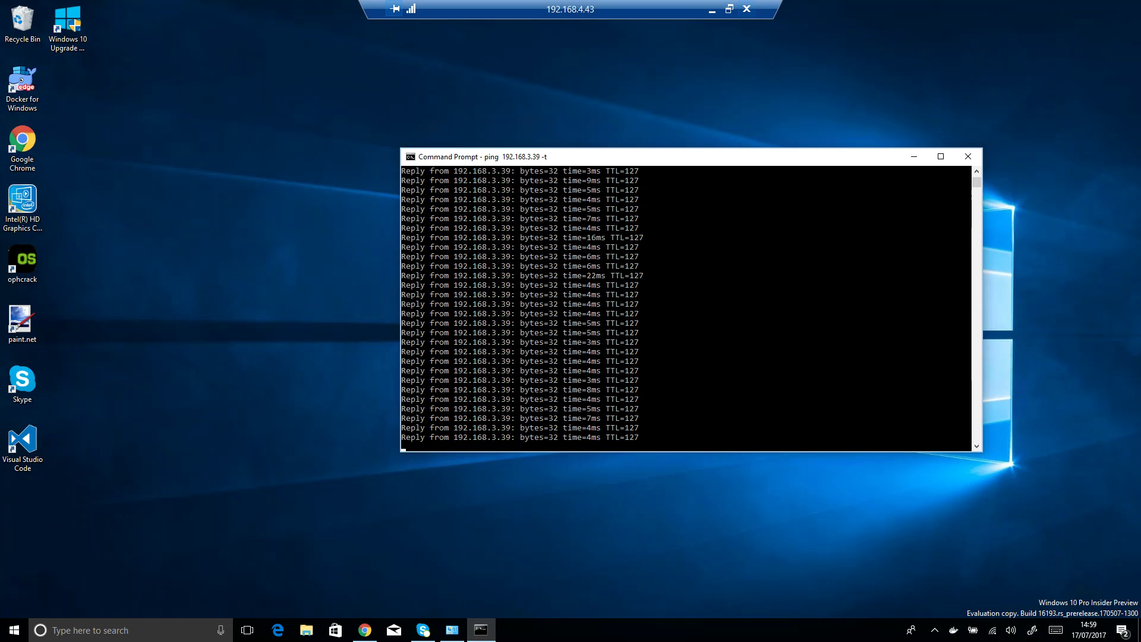
click(711, 9)
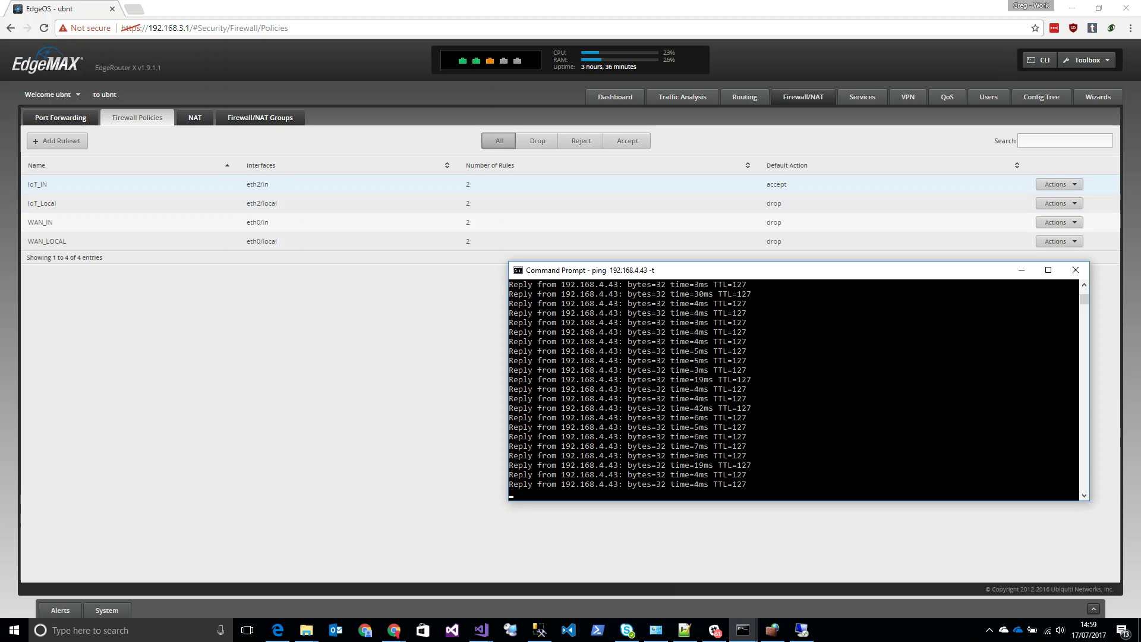
click(1060, 185)
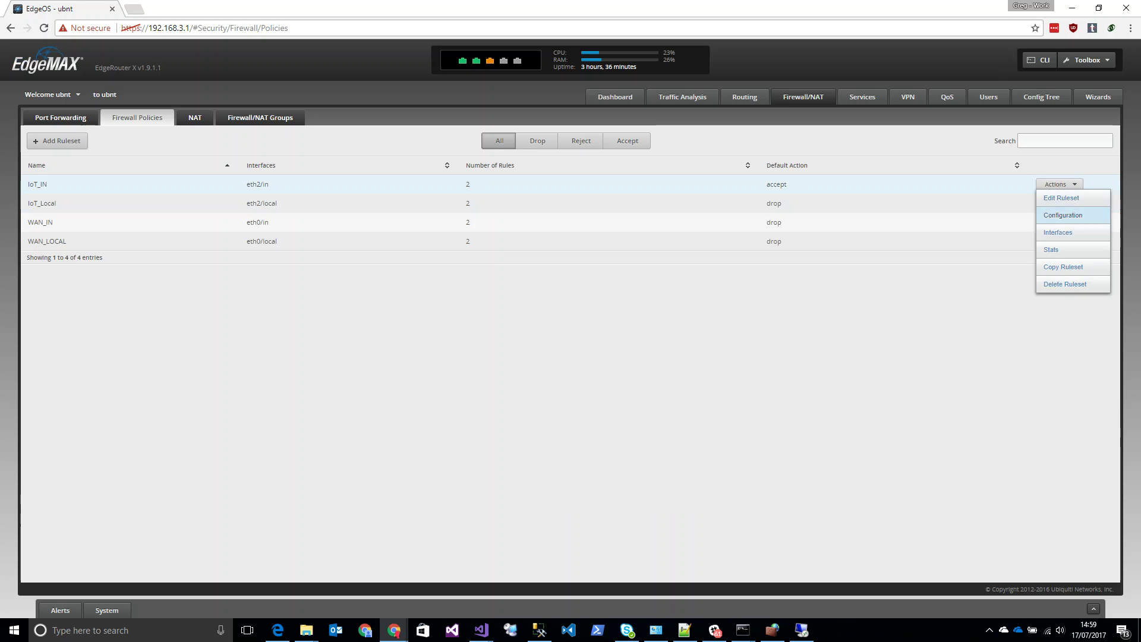
click(1058, 196)
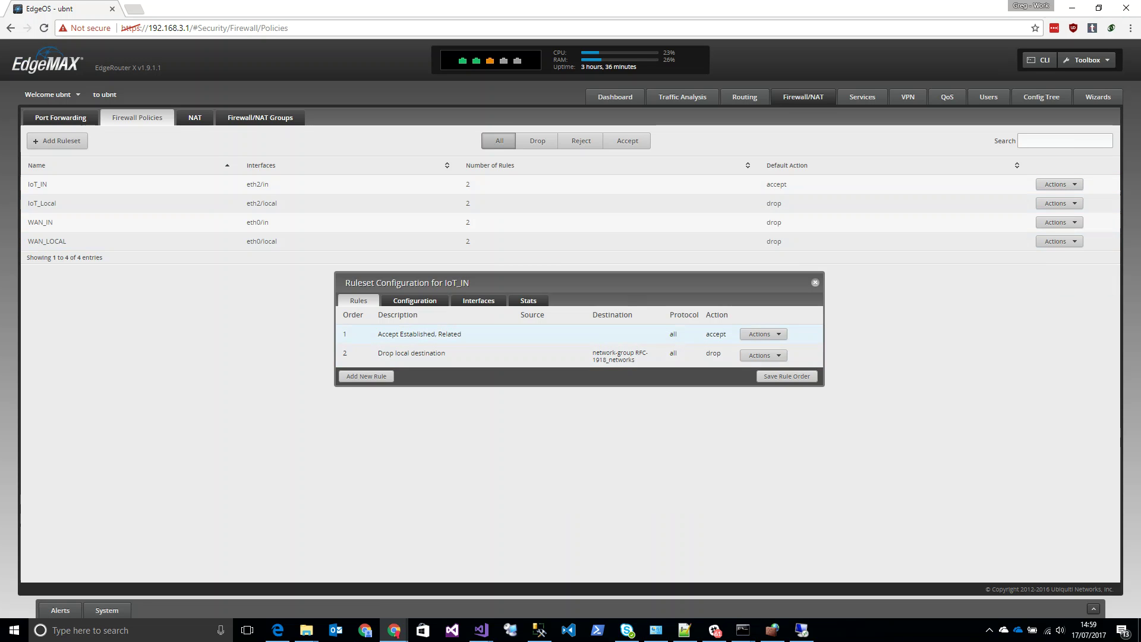
click(815, 283)
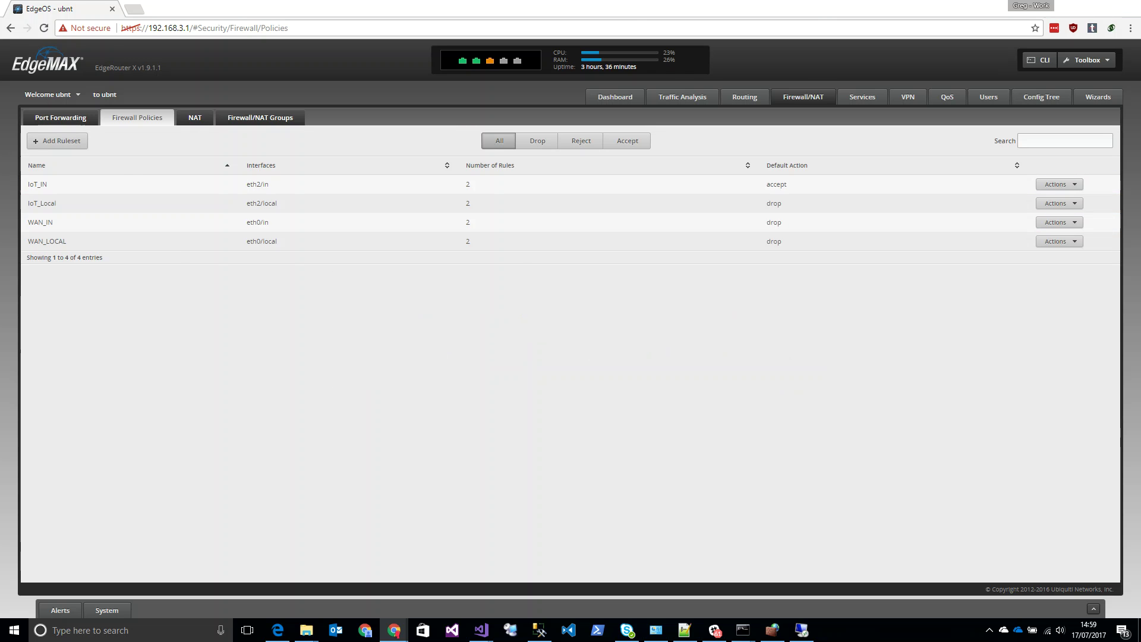
click(1072, 8)
key(alt+Tab)
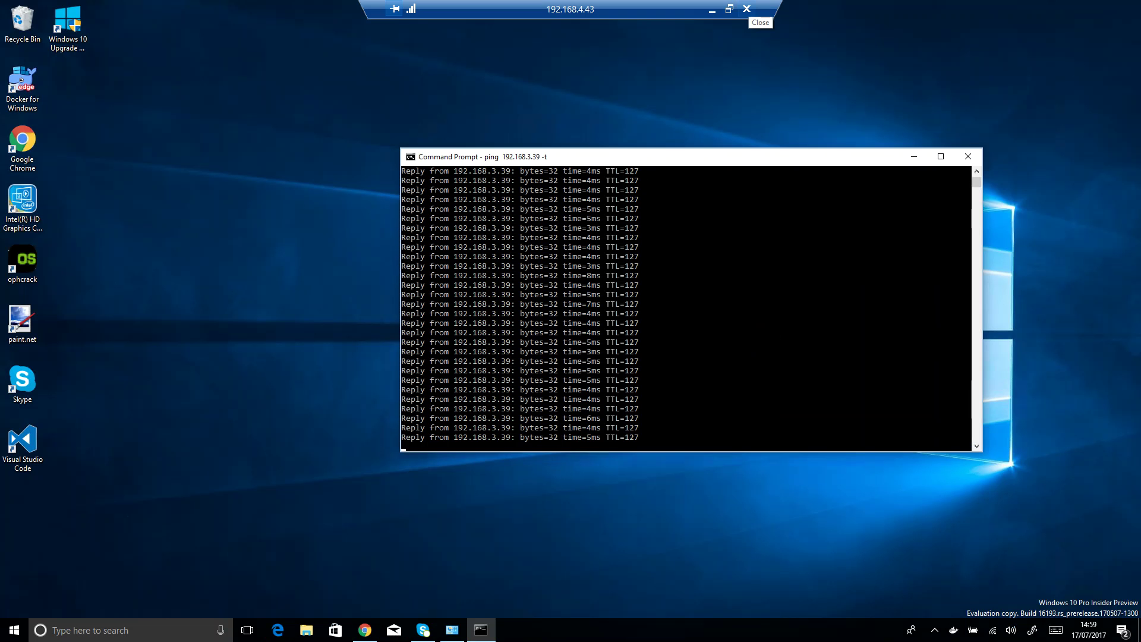
Disconnect the remote session and reopen Remote Desktop Connection via the 'remot' search.
click(747, 8)
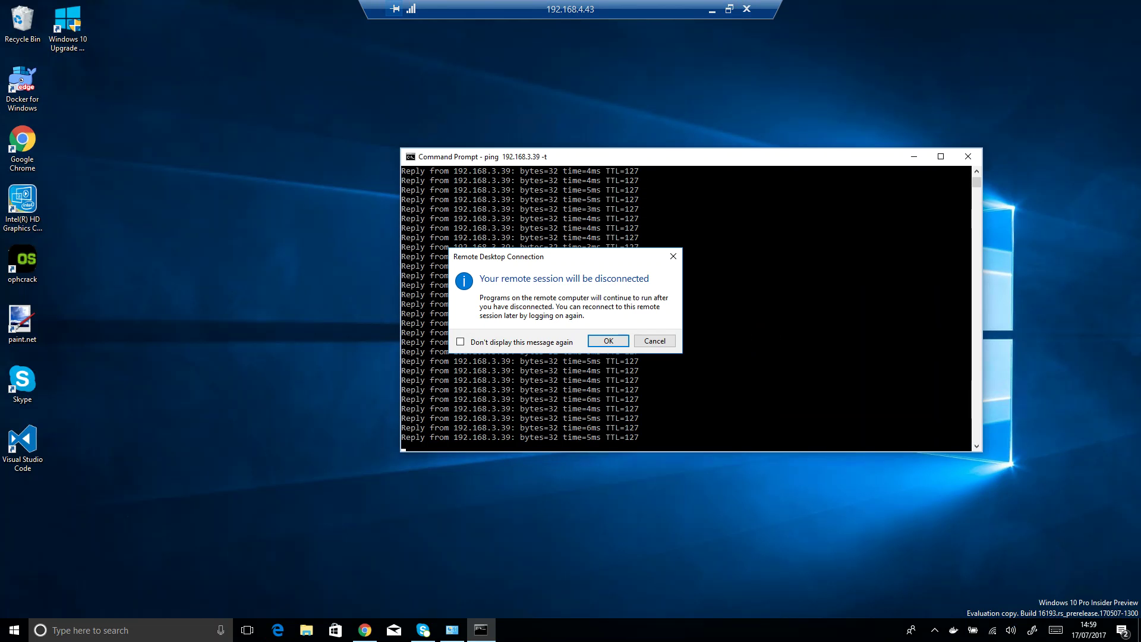
key(Return)
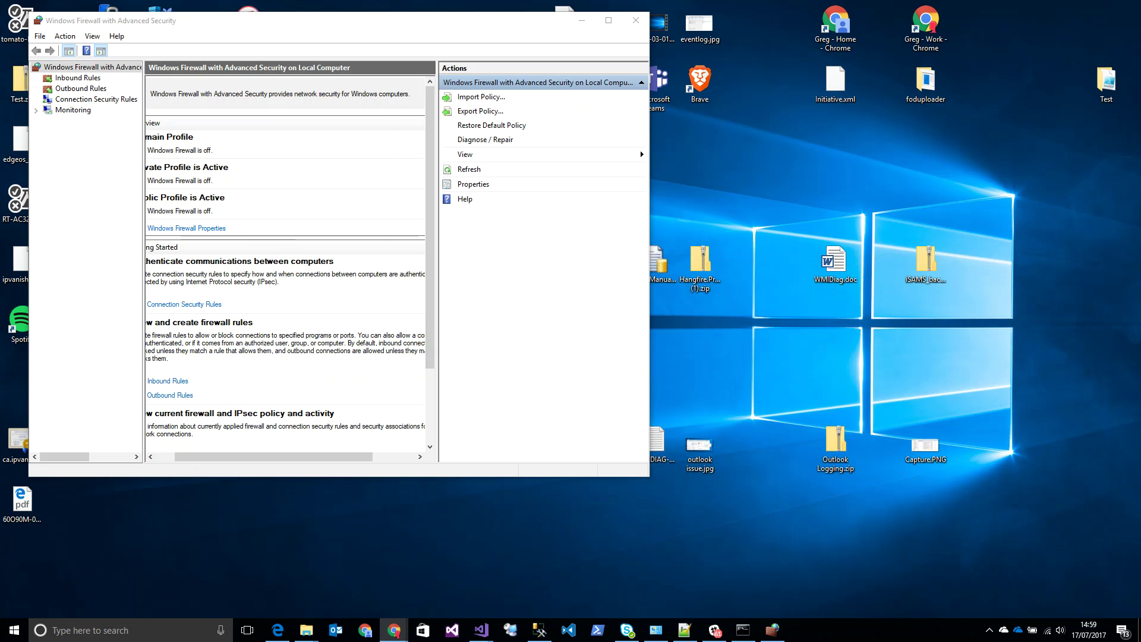
key(super)
text(remote)
key(Return)
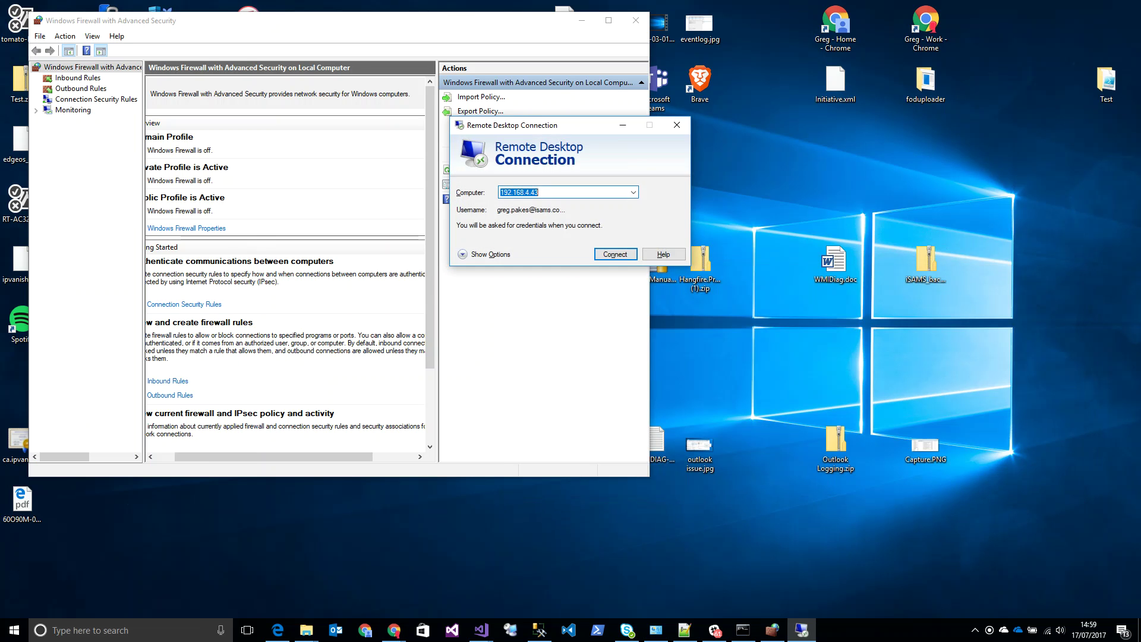
Try reconnecting to 192.168.4.43, dismiss the connection error, and close the old Command Prompt.
key(Return)
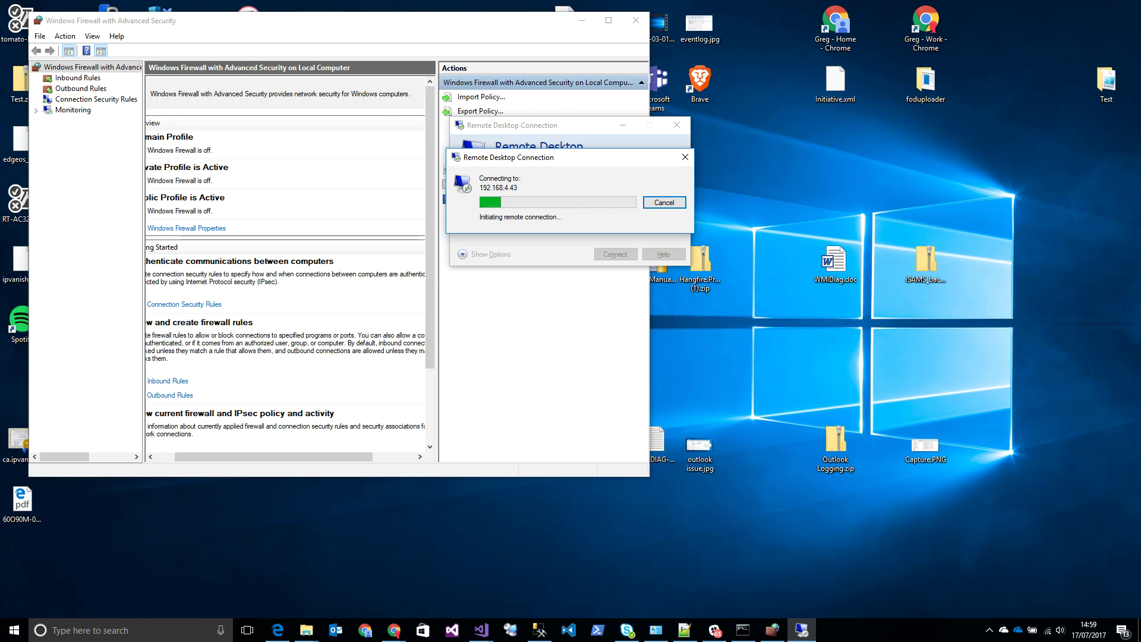
drag(553, 160, 814, 160)
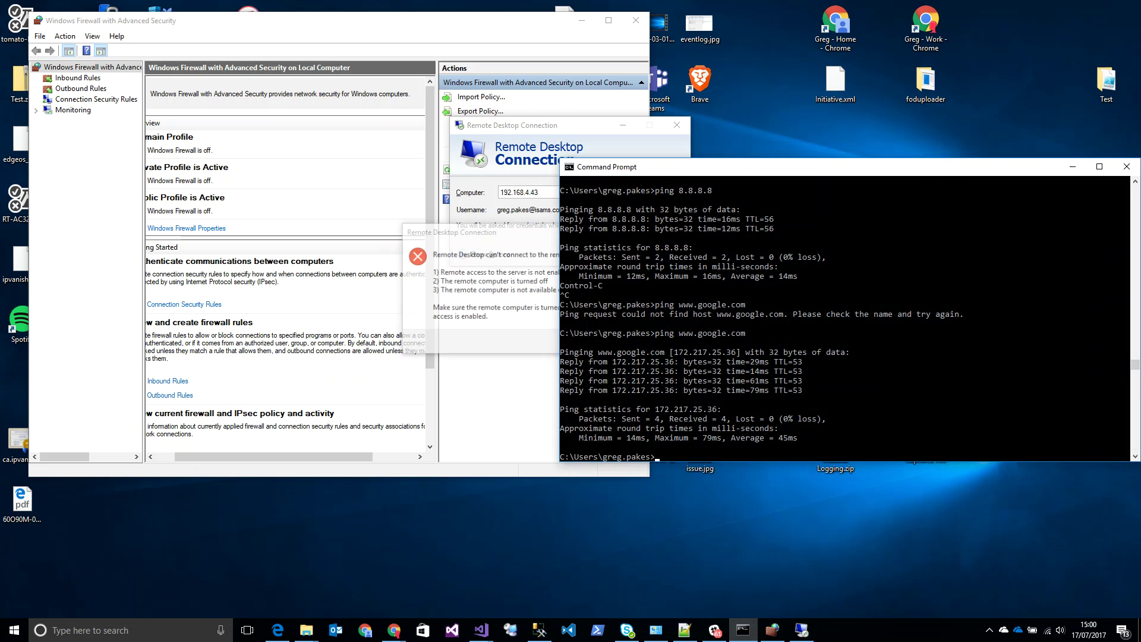
click(660, 342)
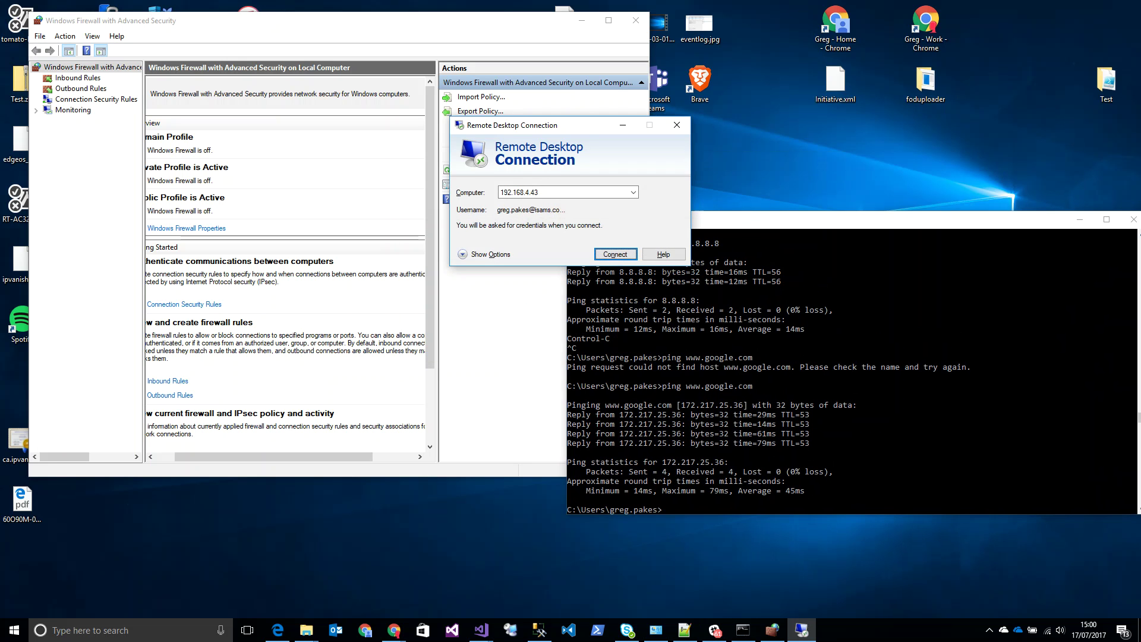
click(1133, 220)
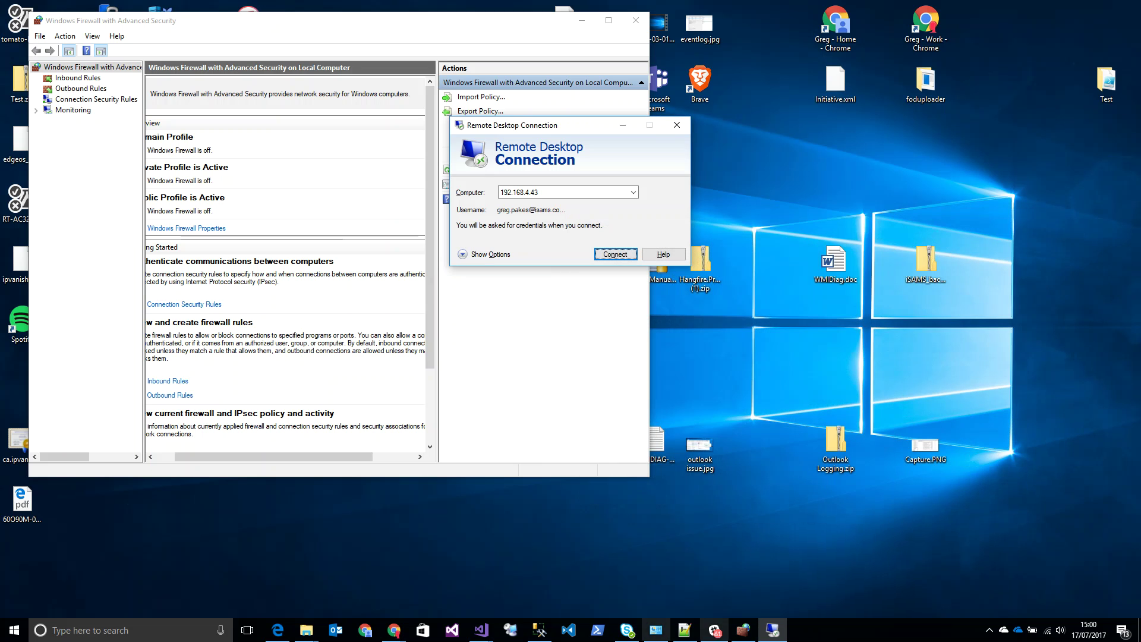
Open a new Command Prompt and ping 192.168.4.43, which times out.
key(super)
text(cmd)
key(Return)
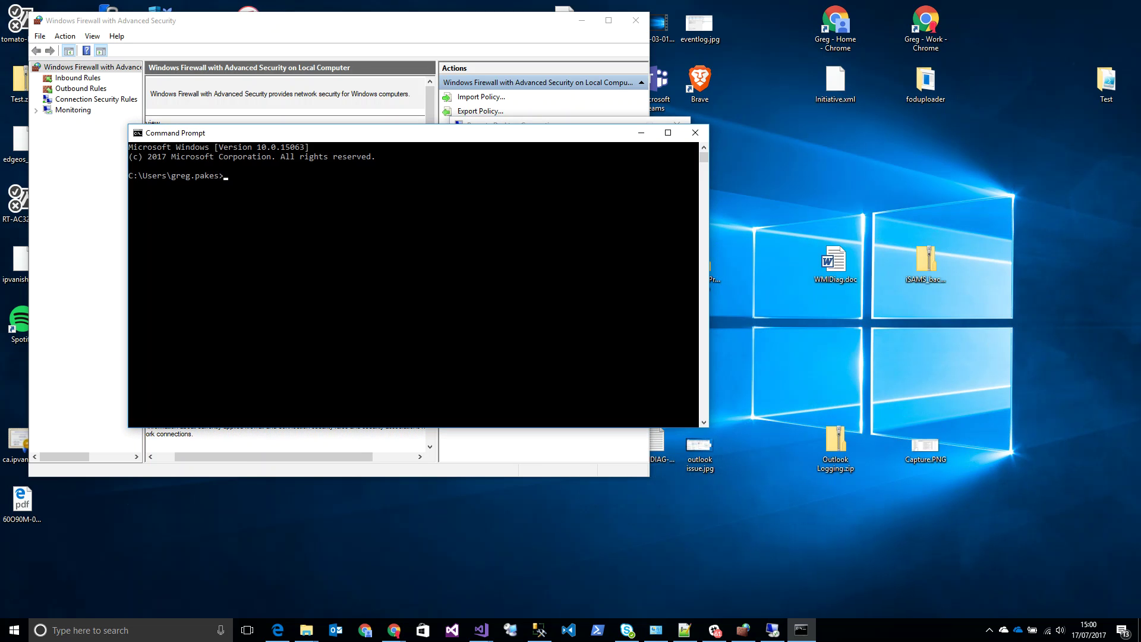
text(ping 192.168.4.43)
key(Return)
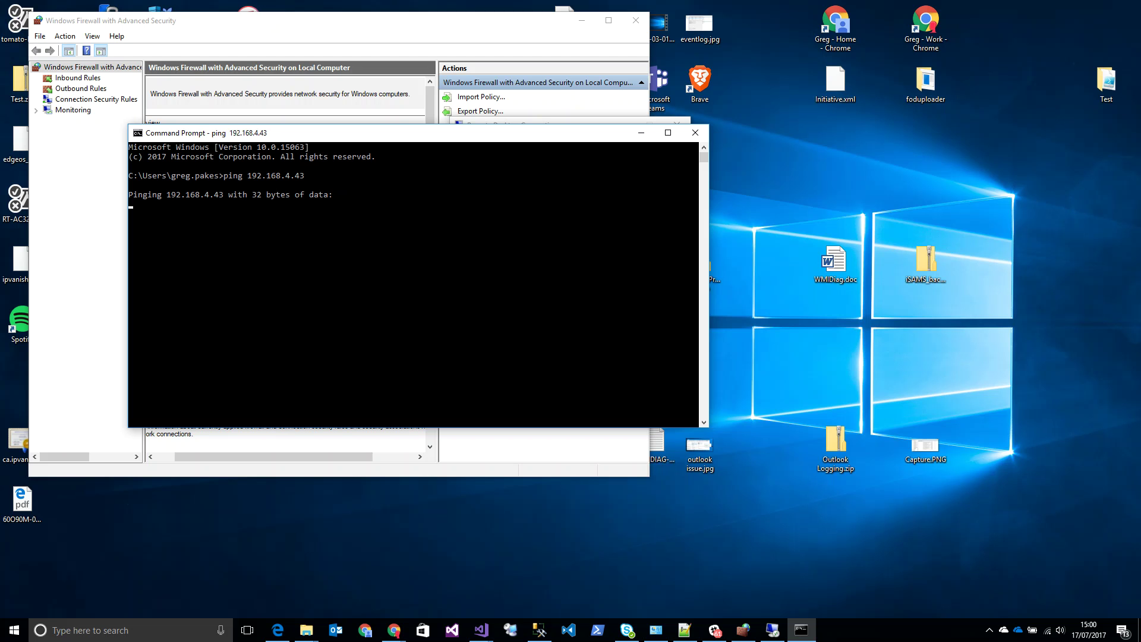
drag(357, 133, 741, 298)
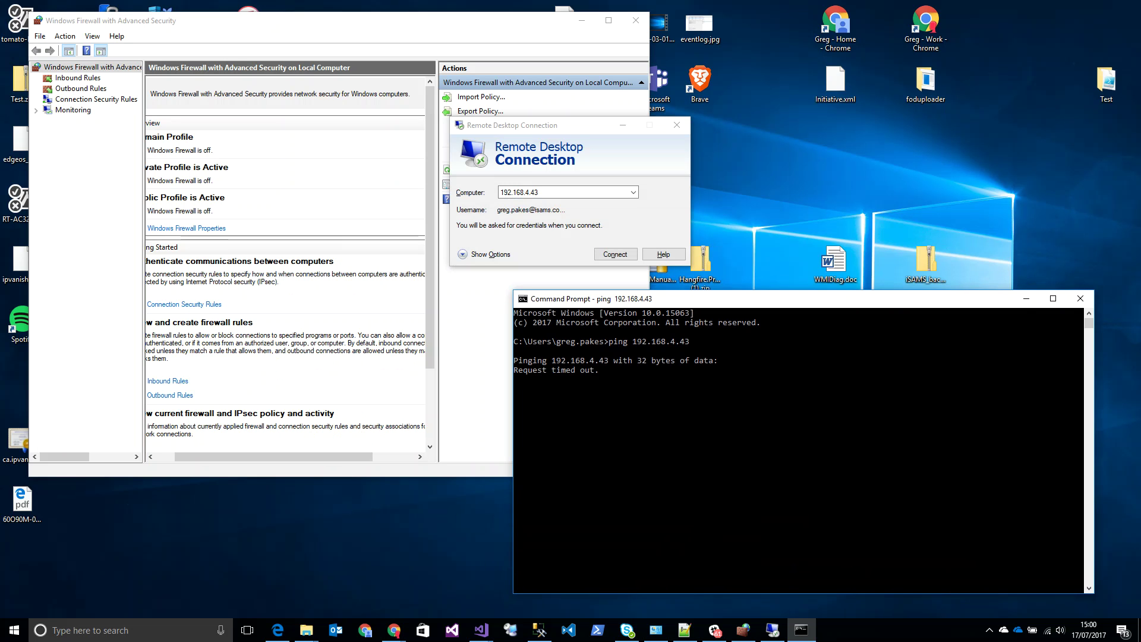
Select and deselect the ping line, then open a new Chrome window from the taskbar.
mouse_move(395, 630)
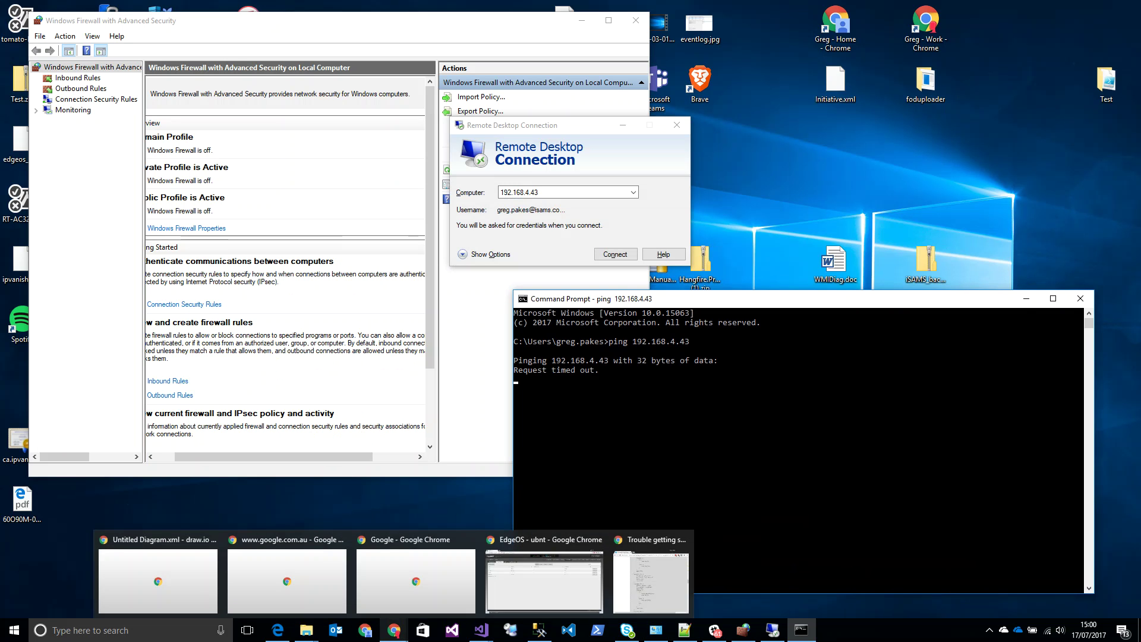
drag(605, 351, 609, 361)
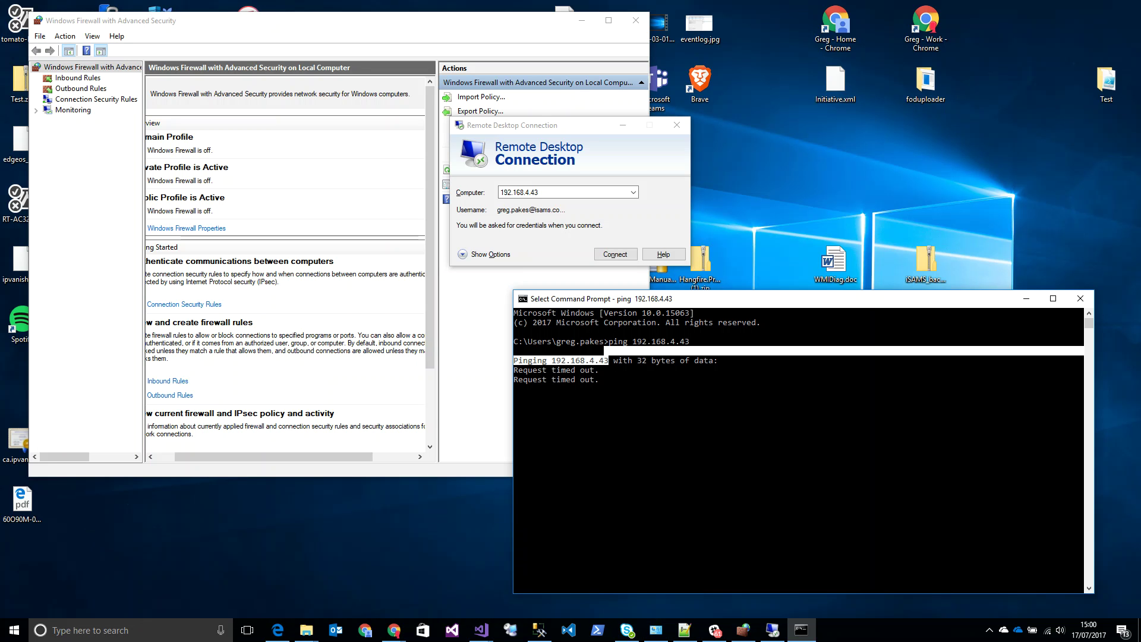
click(616, 465)
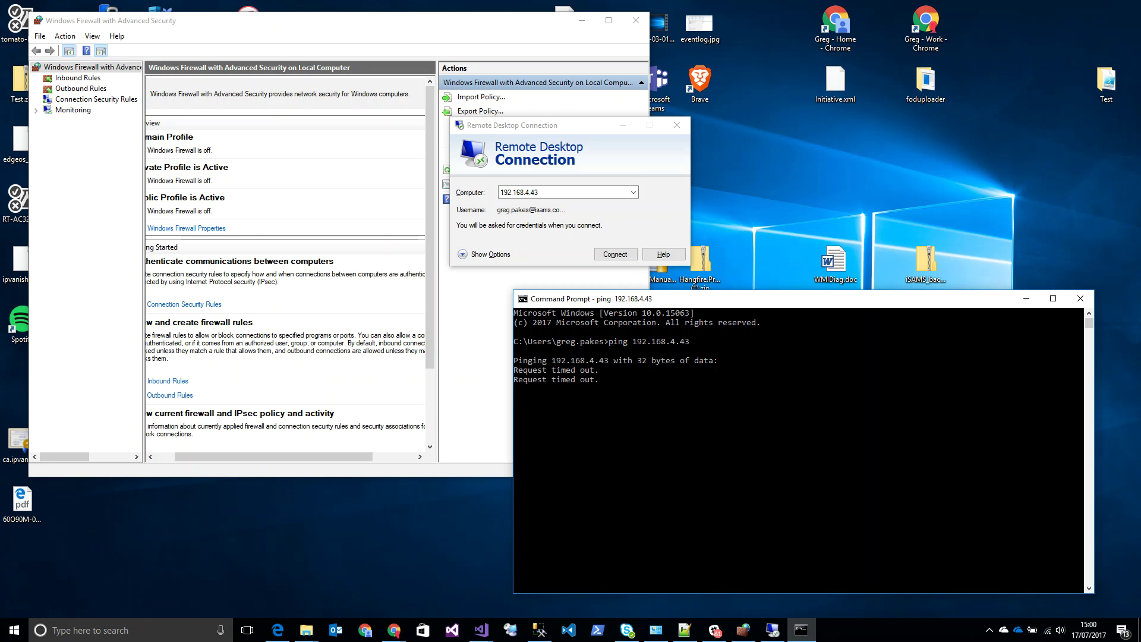
middle_click(394, 630)
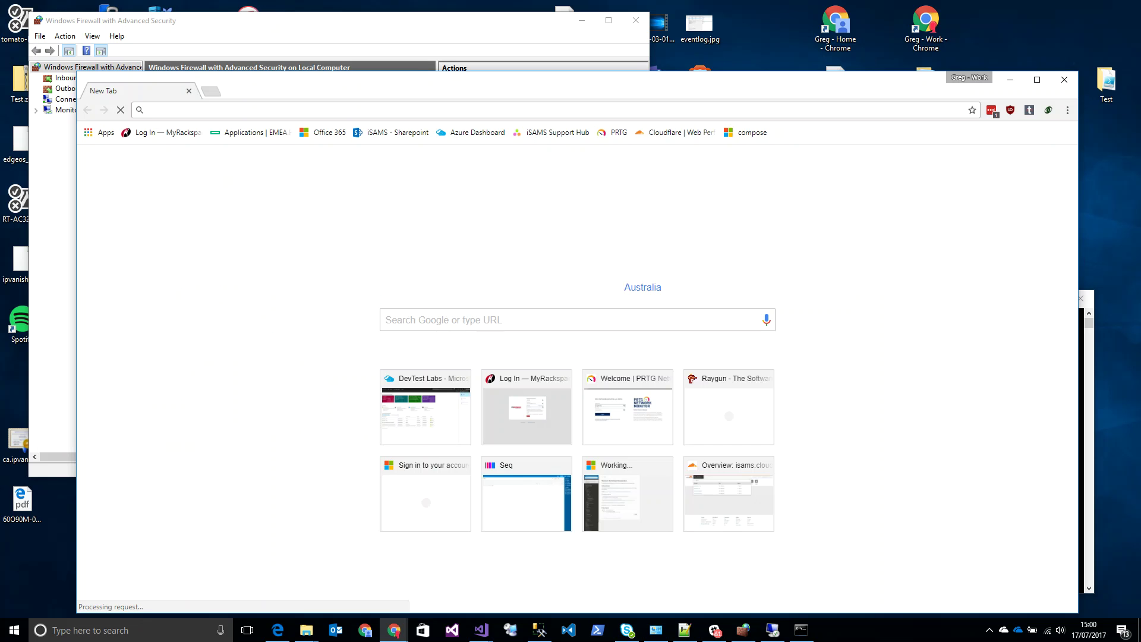
text(goo)
key(Return)
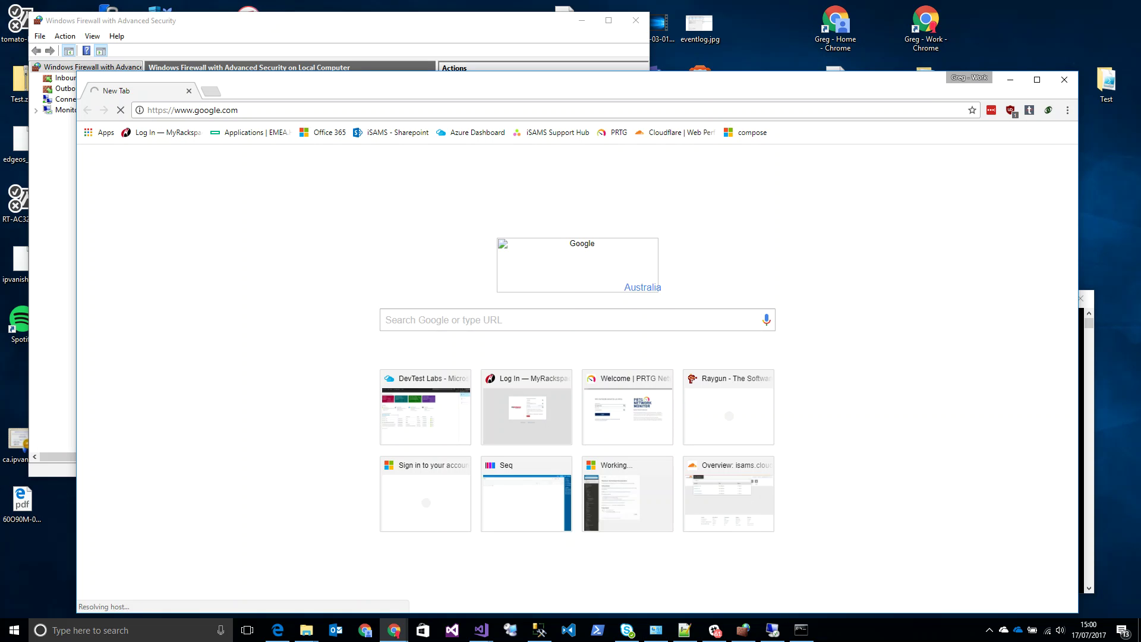
drag(299, 89, 275, 64)
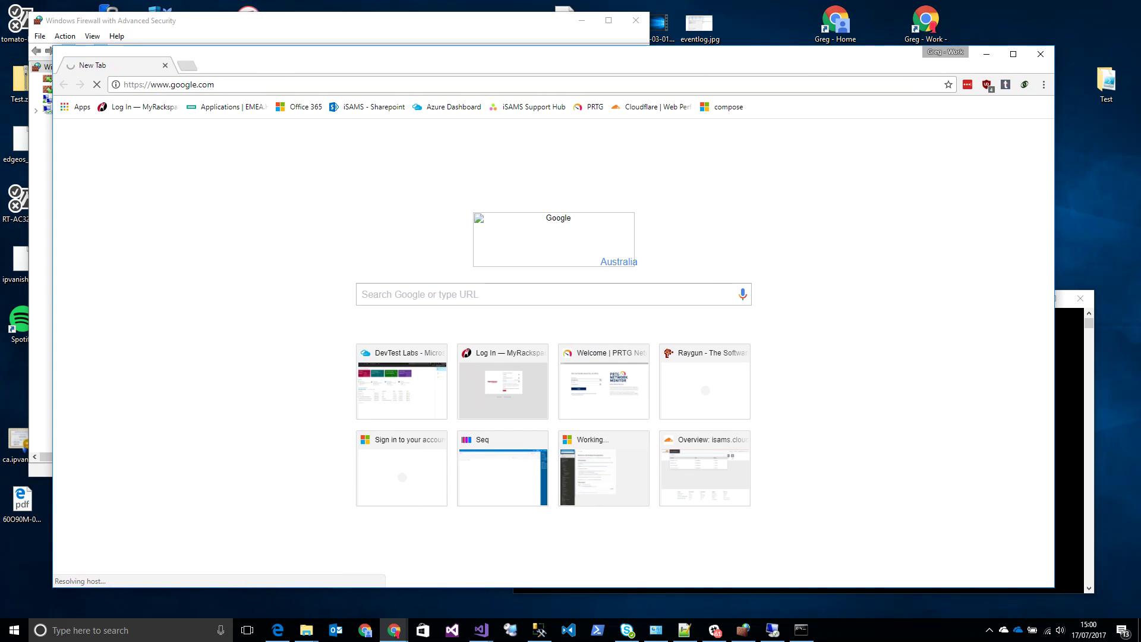
drag(53, 47, 364, 204)
drag(535, 125, 182, 105)
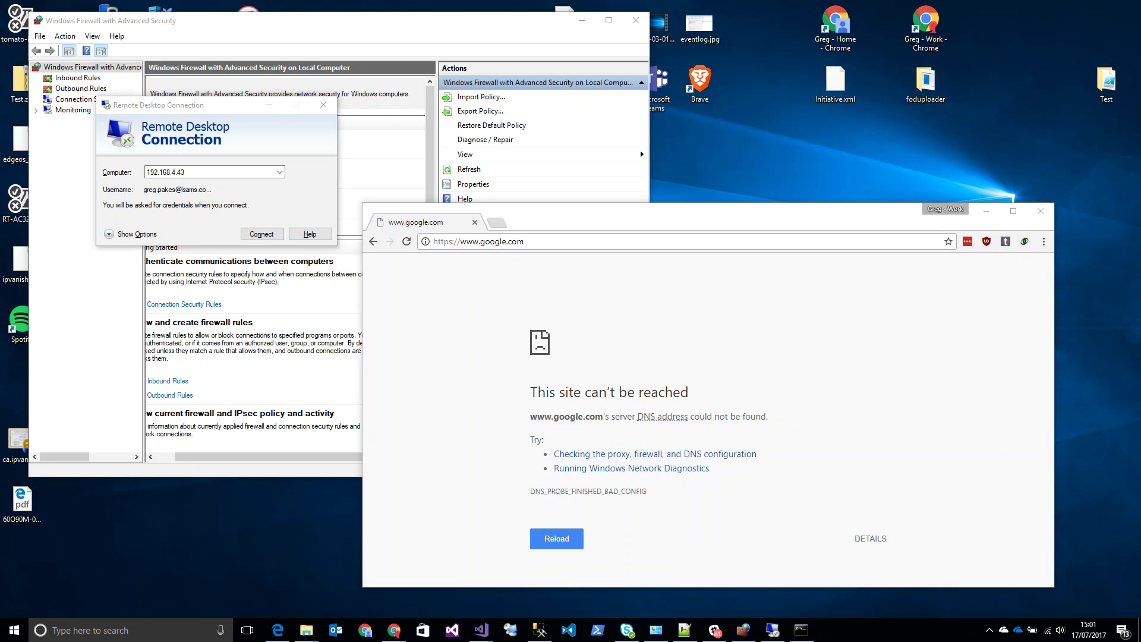
Ping 8.8.8.8 twice with replies, then close the console and return to the EdgeMAX browser window.
key(alt+Tab)
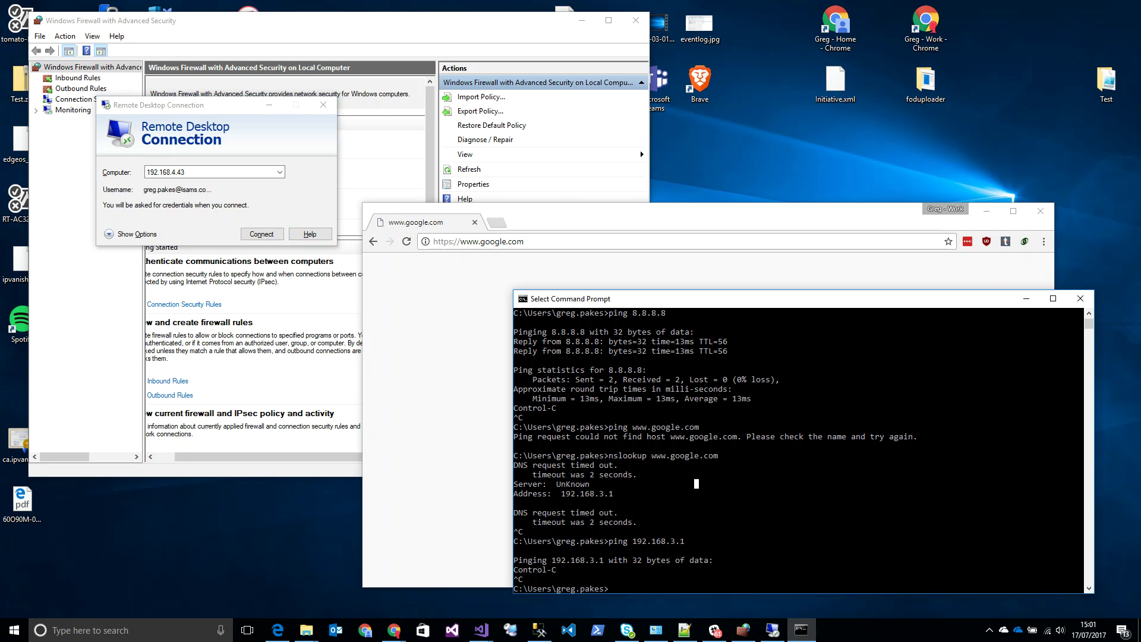
text(ng 8.8.8.8)
key(Return)
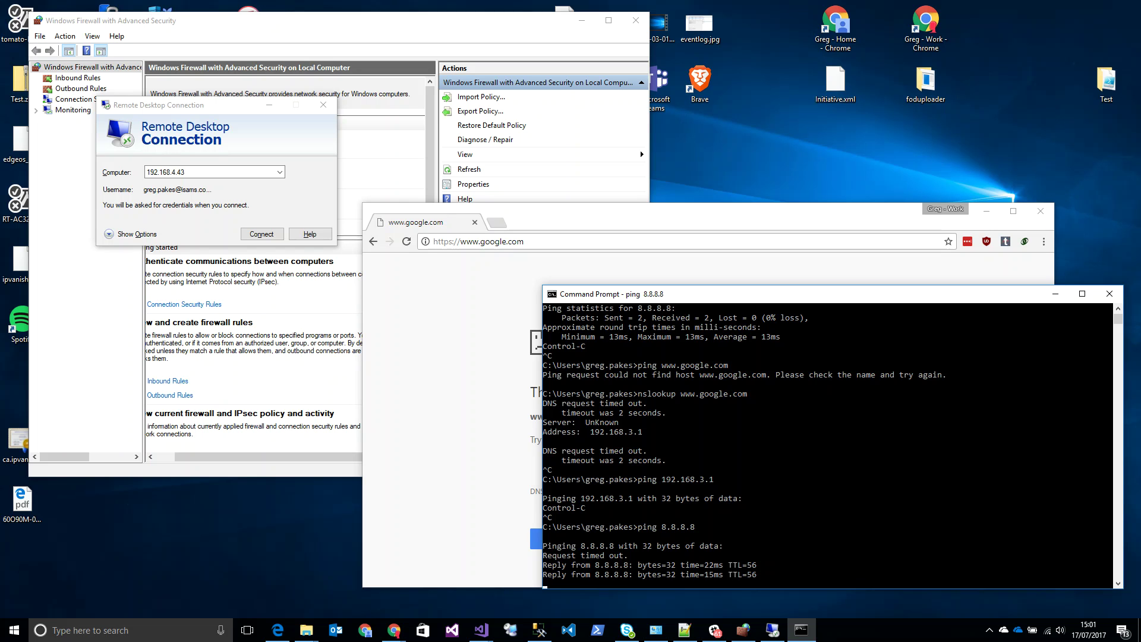
key(Up)
key(Return)
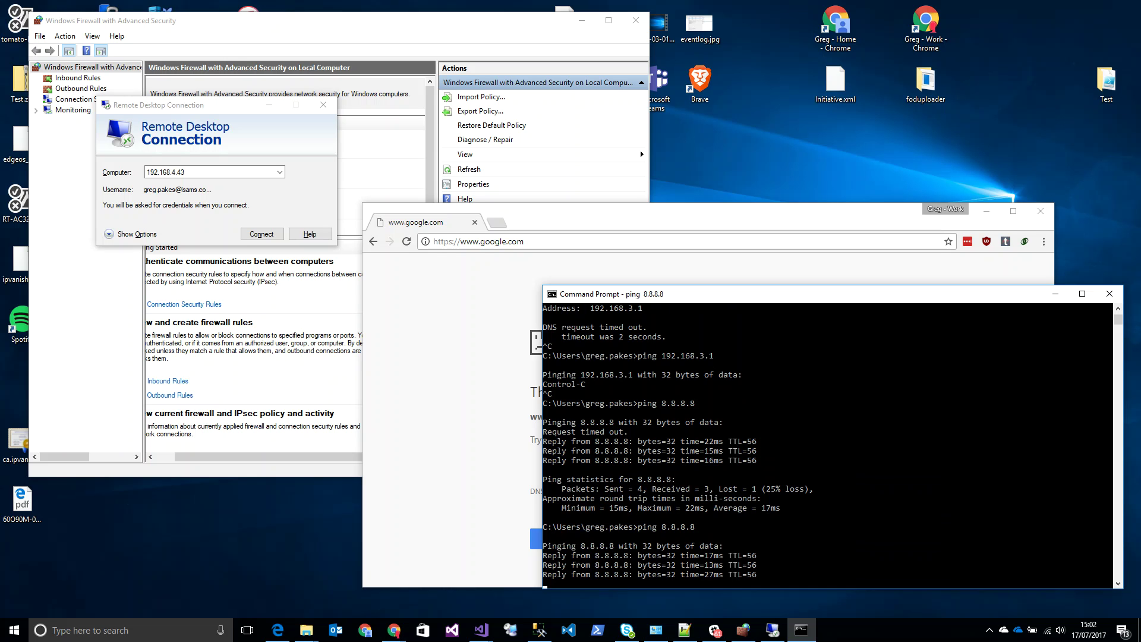
key(alt+F4)
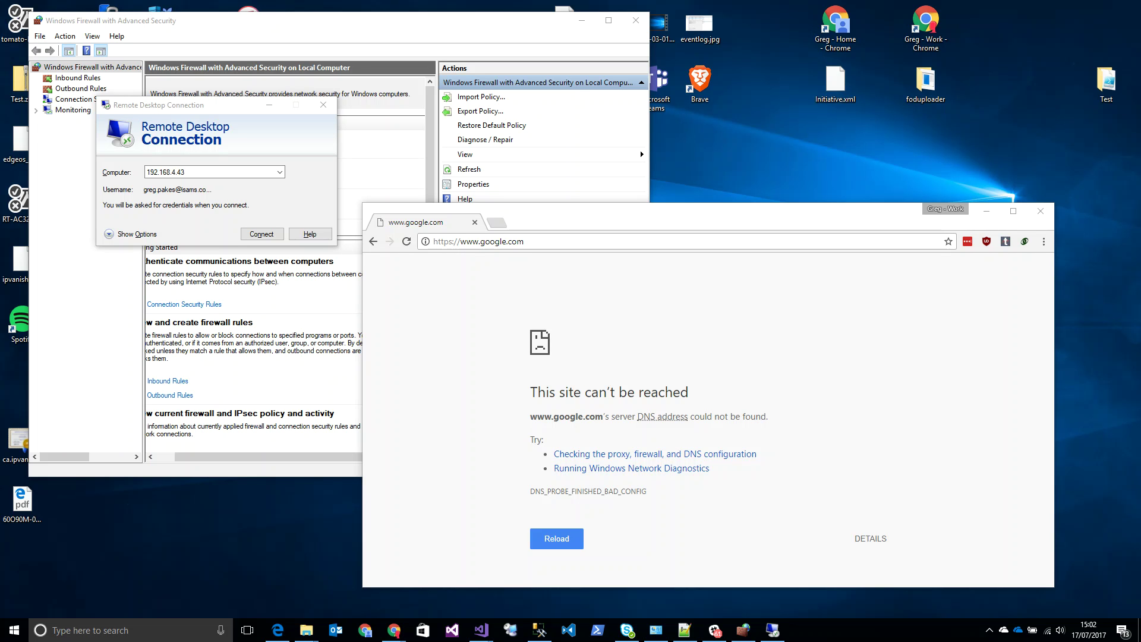
key(super+5)
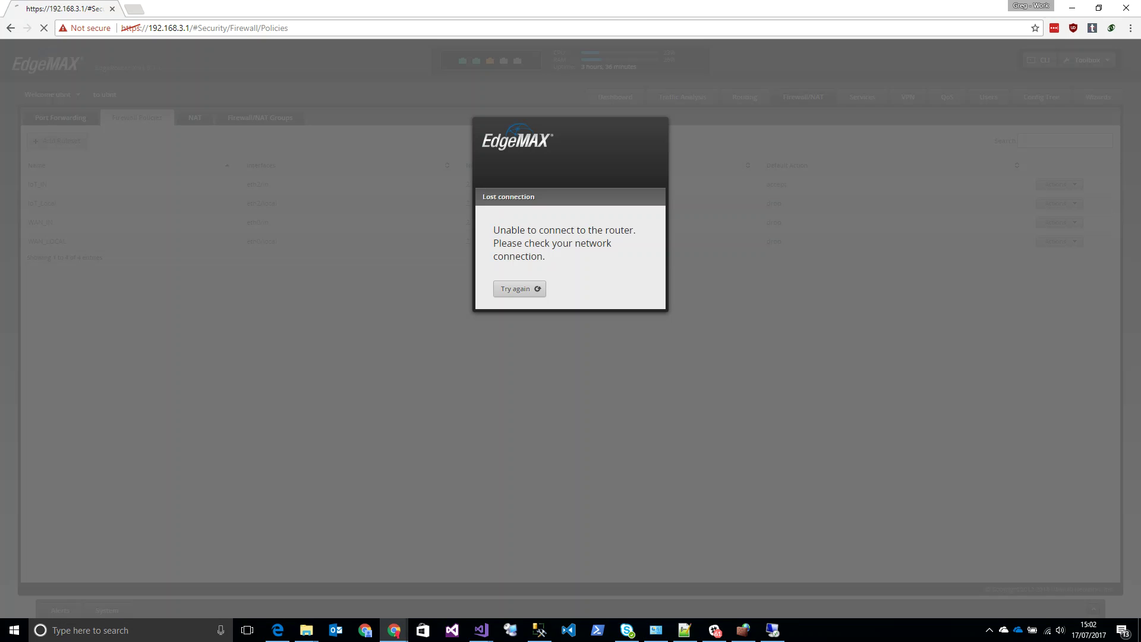
Open Command Prompt via cmd and ping 192.168.3.2.
key(super+s)
text(cmd)
key(Return)
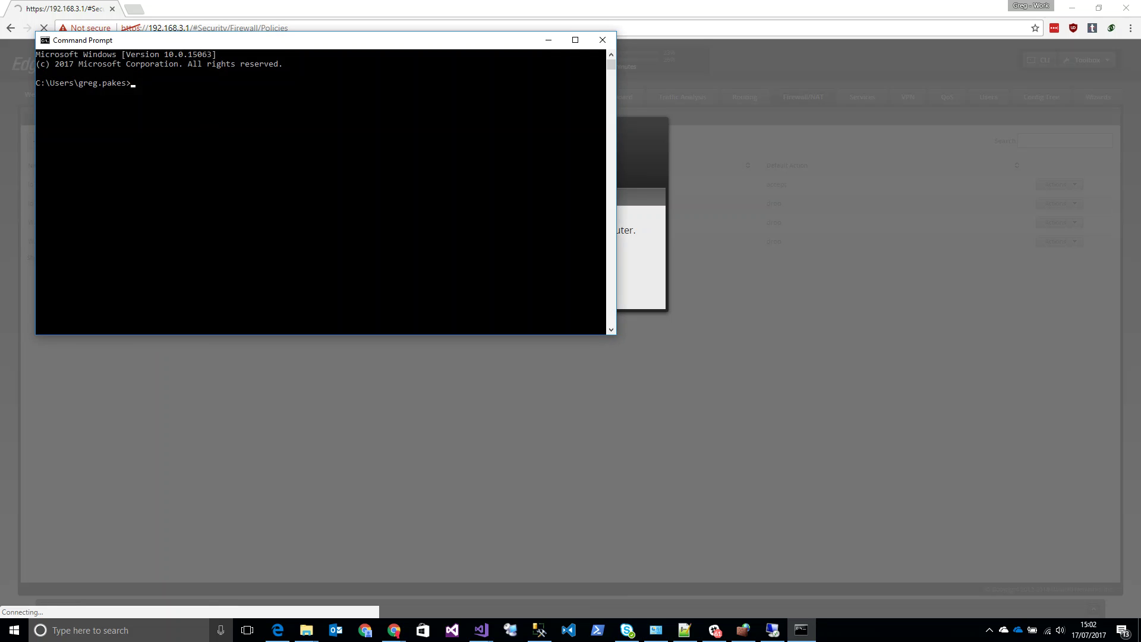
text(ping 192.168.3.2)
key(Return)
Ping the router at 192.168.3.1, which times out, then expand ASUS-IOT in the Wi-Fi list.
key(ctrl+c)
text(ping 192.168.3.1)
key(Return)
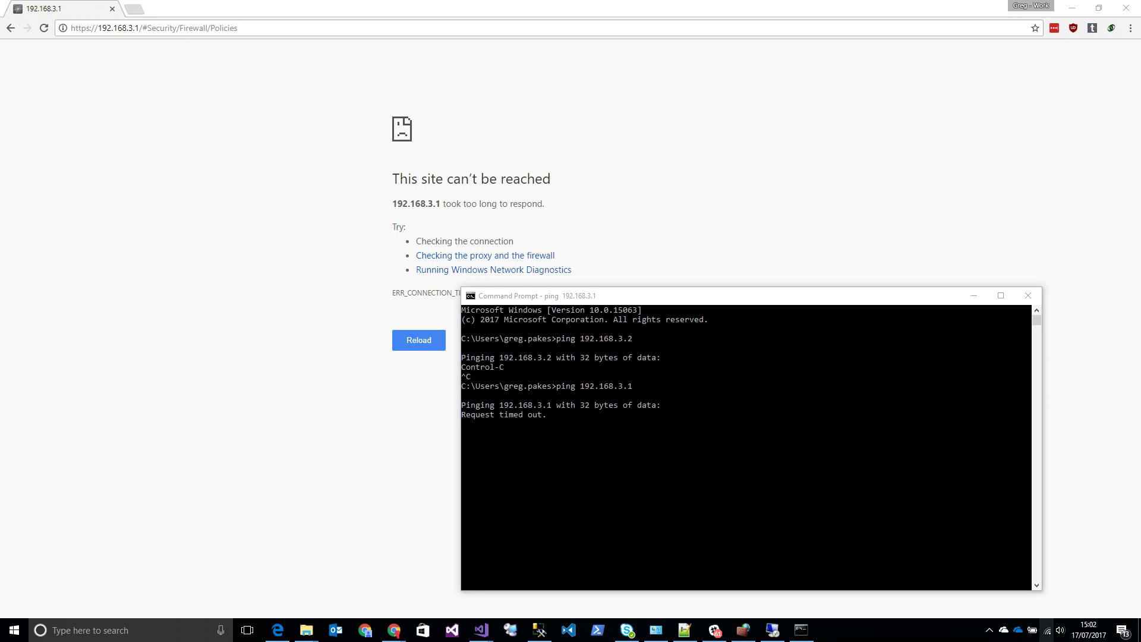
click(1047, 630)
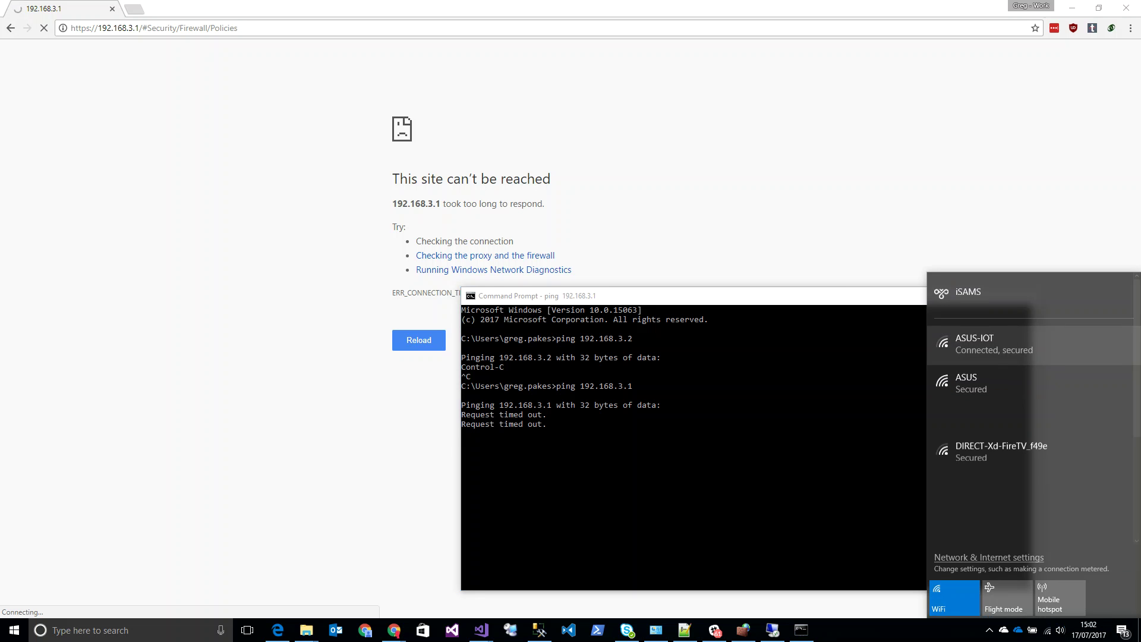
click(994, 343)
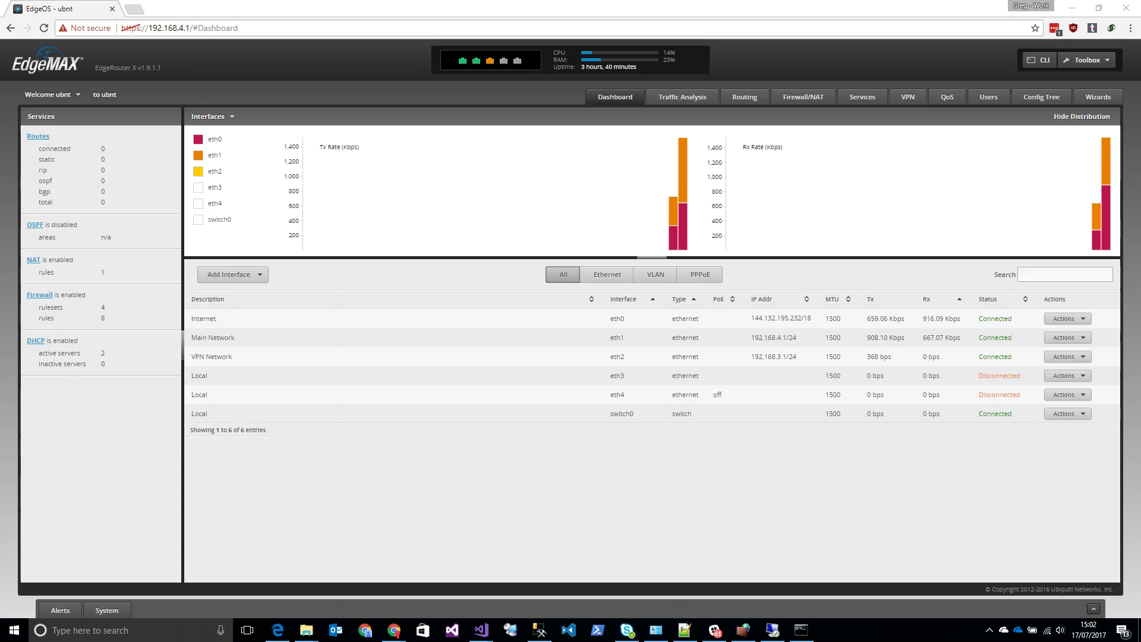
key(ctrl+t)
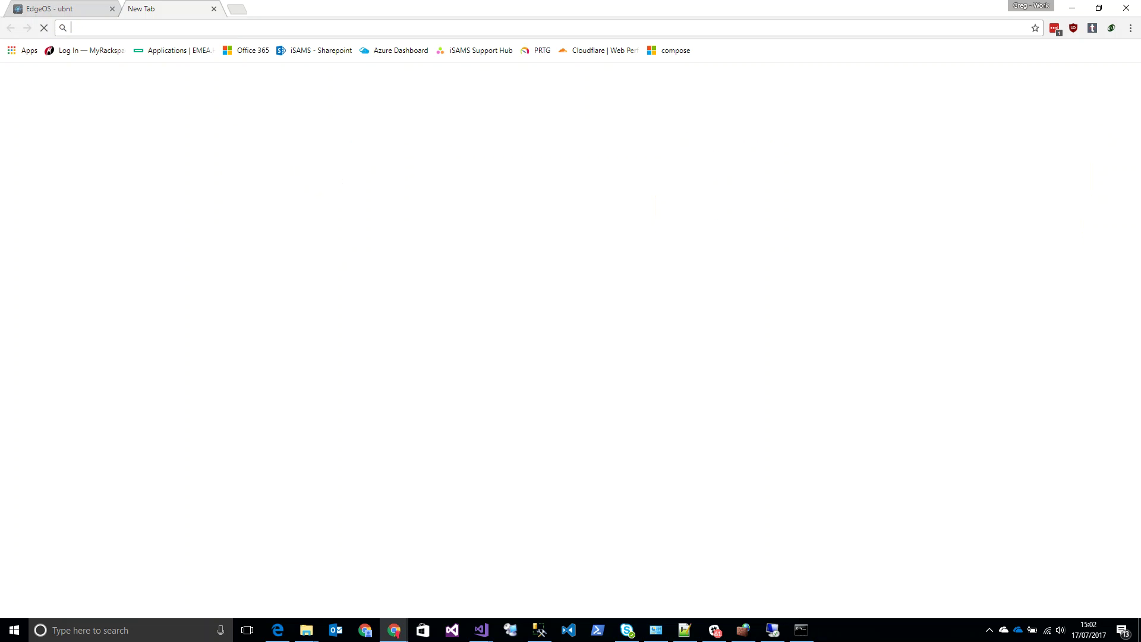
text(google.com)
key(Return)
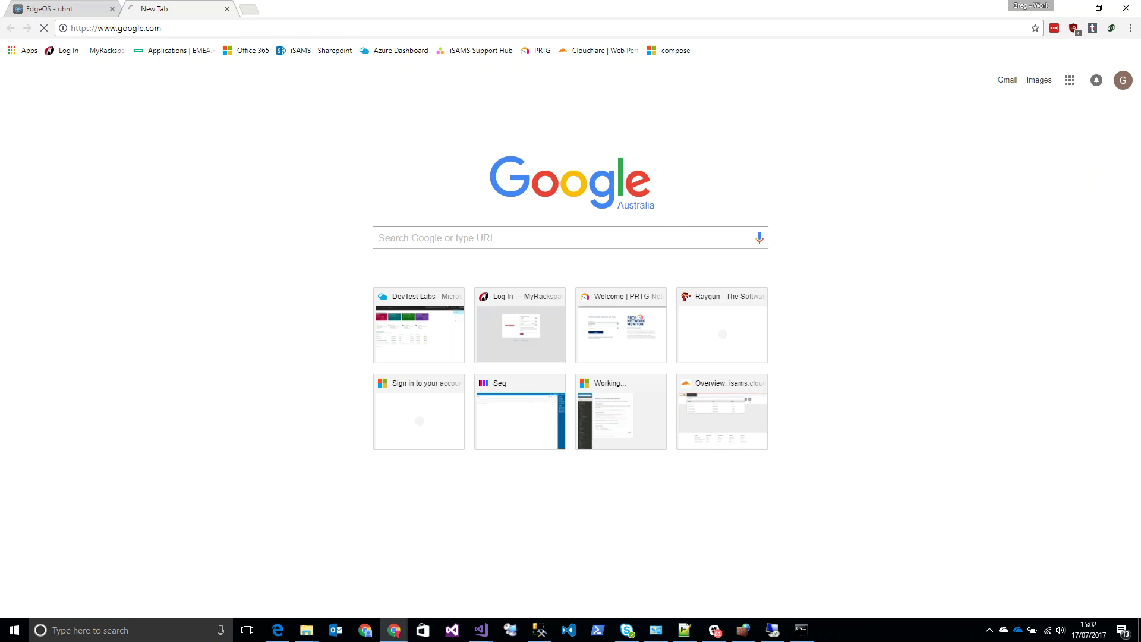
key(ctrl+w)
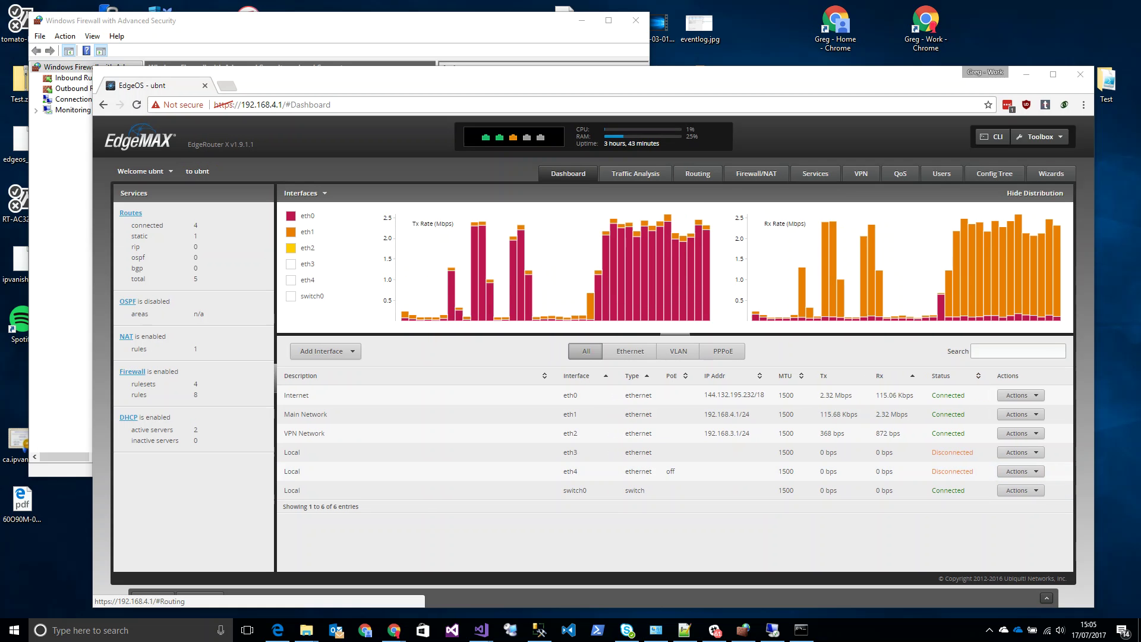
Go to Firewall Policies and start editing the IoT_Local ruleset.
click(756, 173)
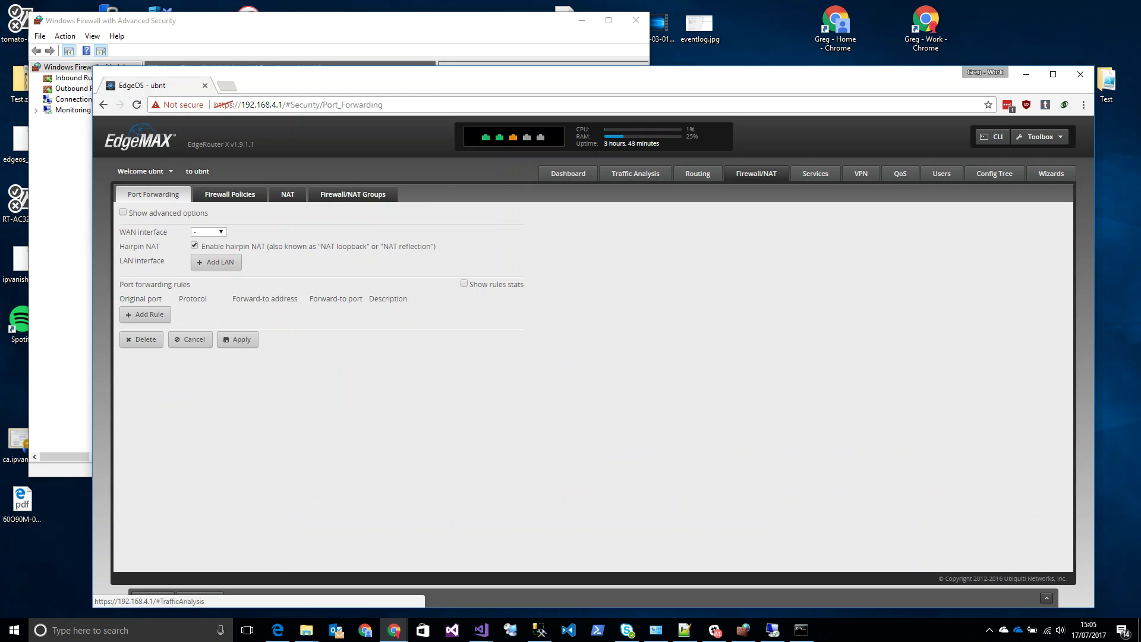
click(230, 194)
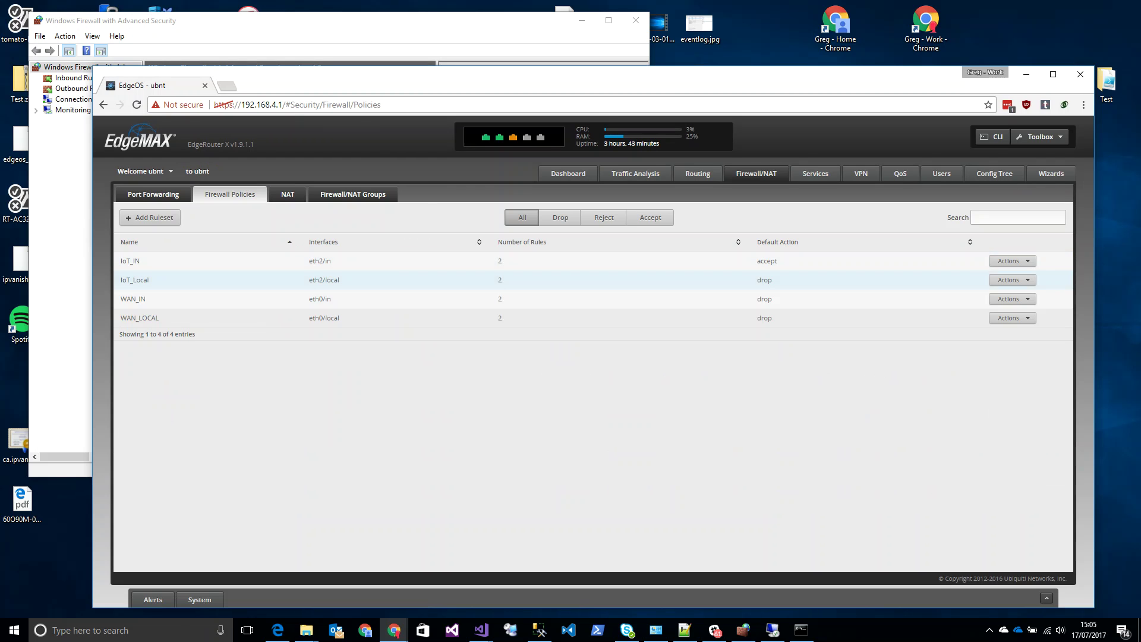
double_click(333, 279)
click(1012, 279)
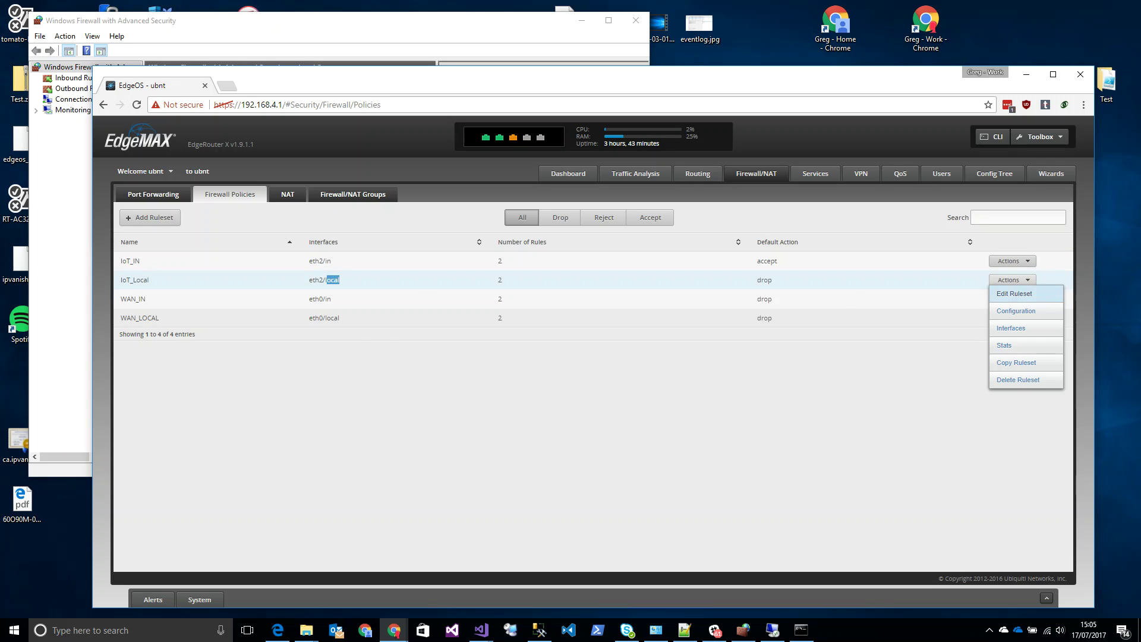
click(1014, 293)
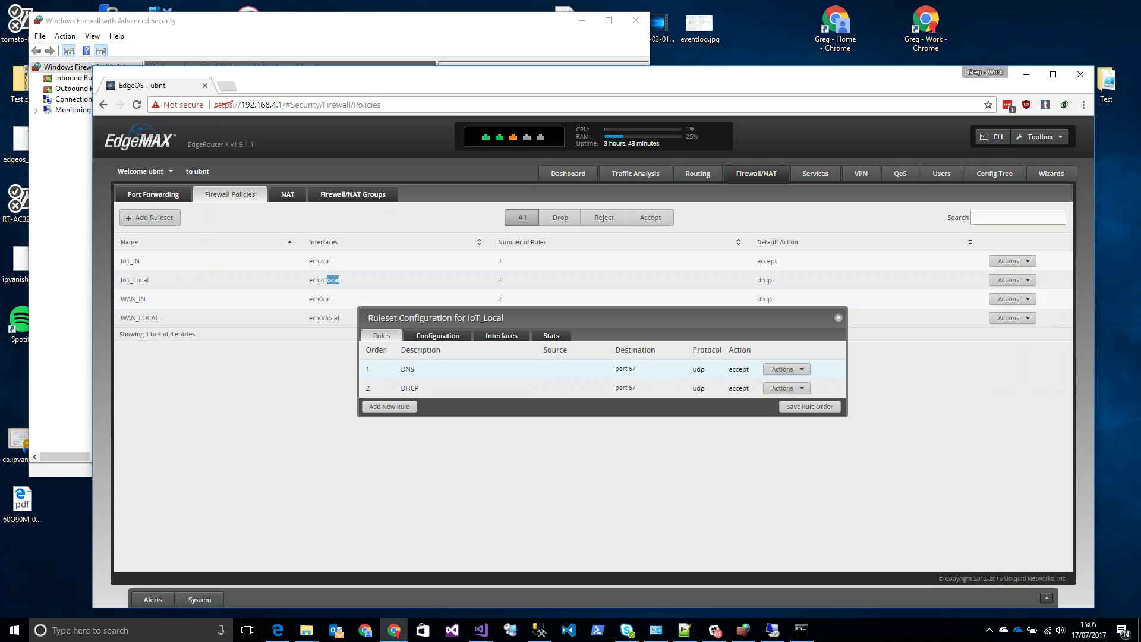
Change the DNS rule's destination port from 67 to 53 and save it.
click(786, 369)
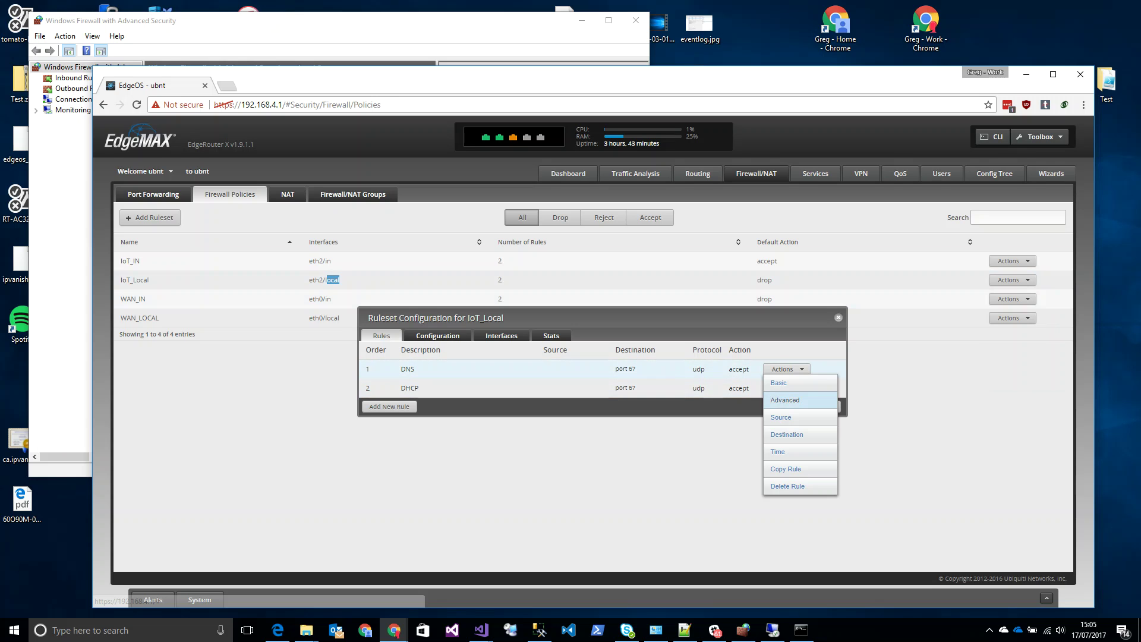
click(778, 382)
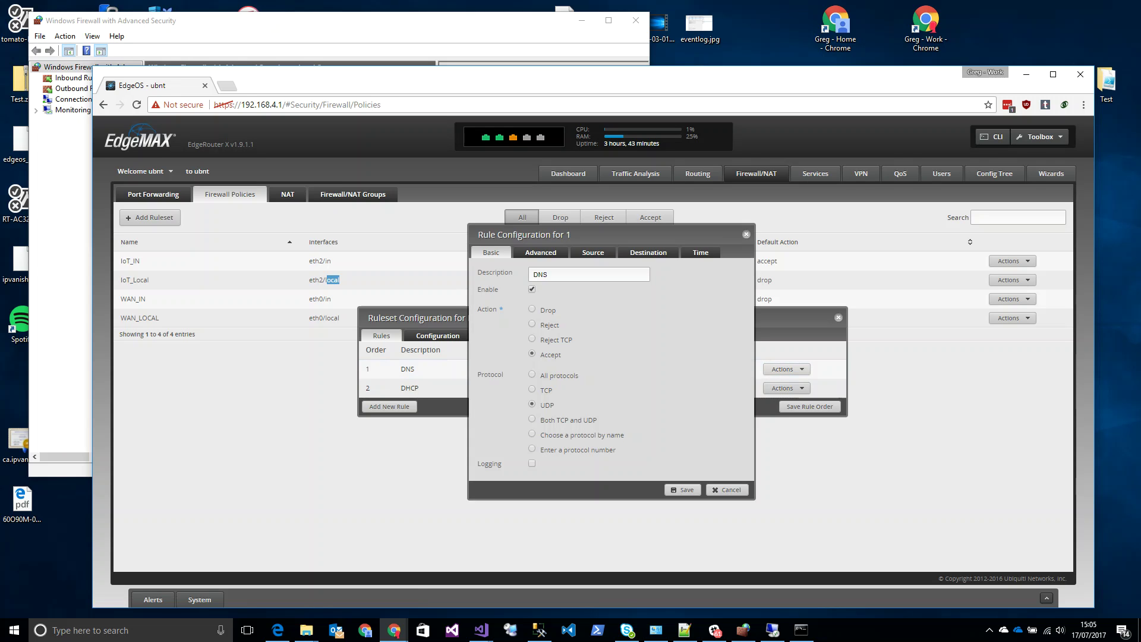
click(649, 252)
click(541, 347)
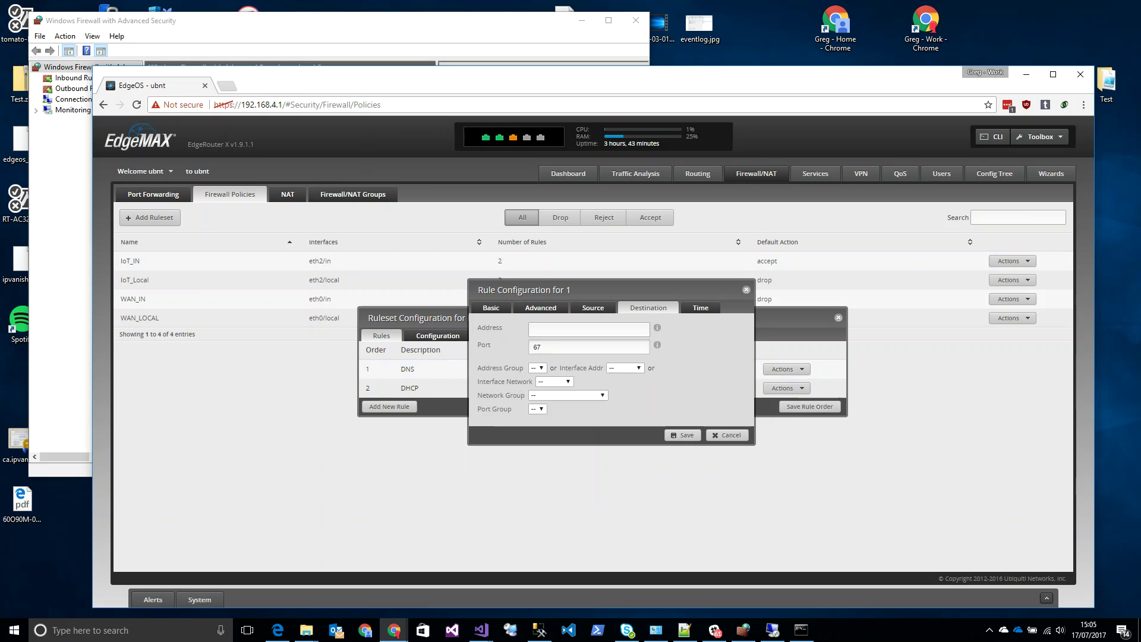
key(BackSpace)
key(BackSpace)
text(53)
click(733, 289)
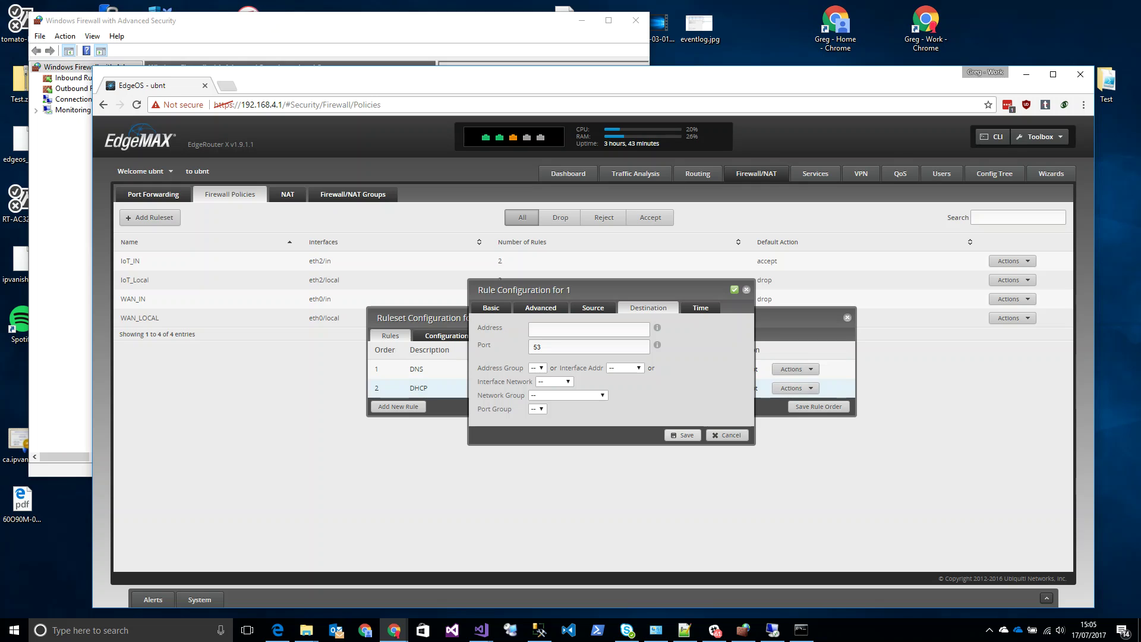
click(727, 435)
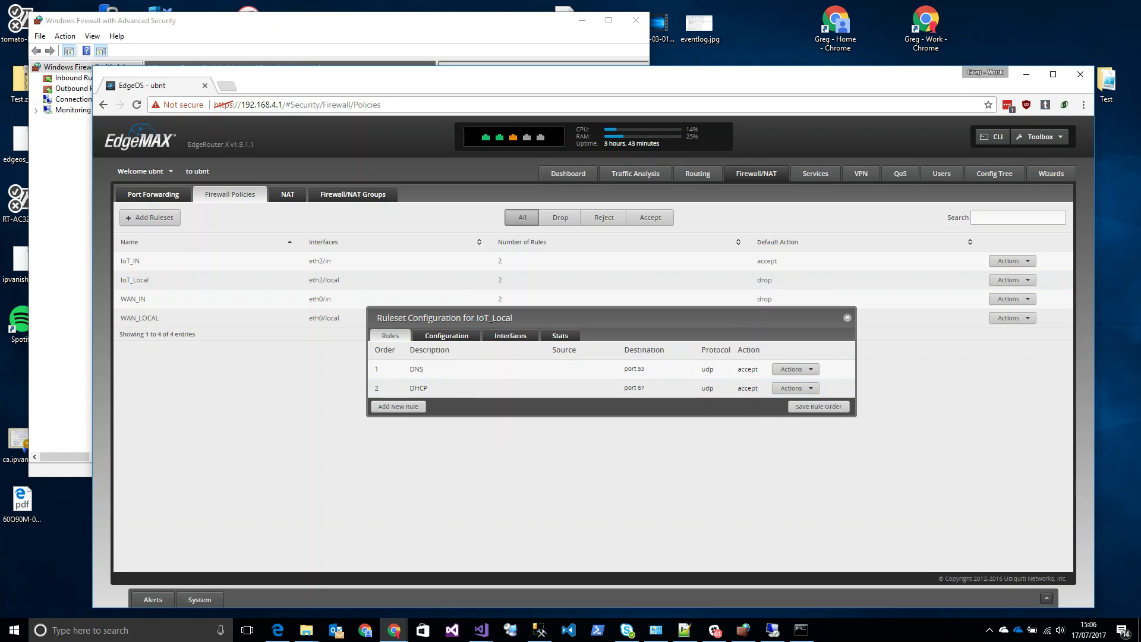
key(Escape)
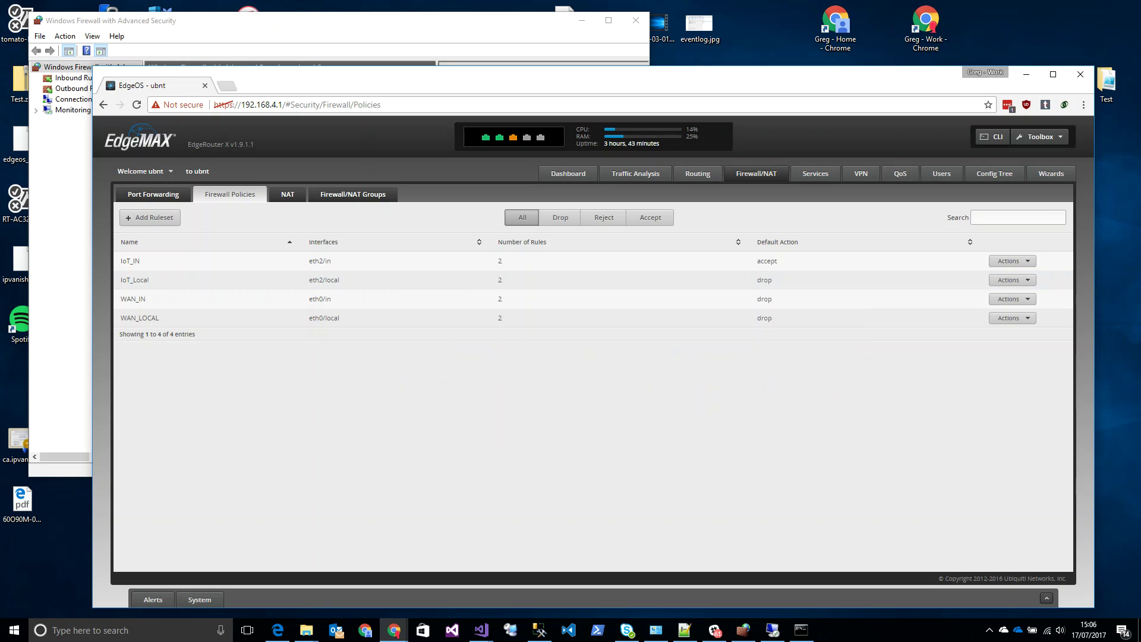
Drop the ASUS network and connect the laptop to the ASUS-IOT Wi-Fi instead.
click(1047, 630)
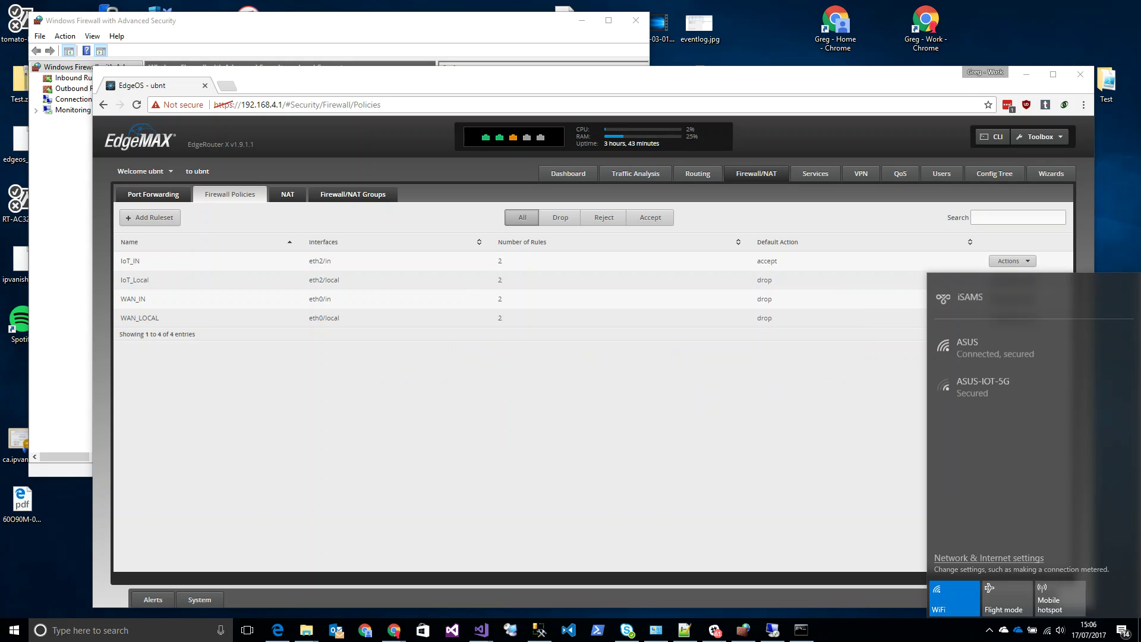
click(1090, 396)
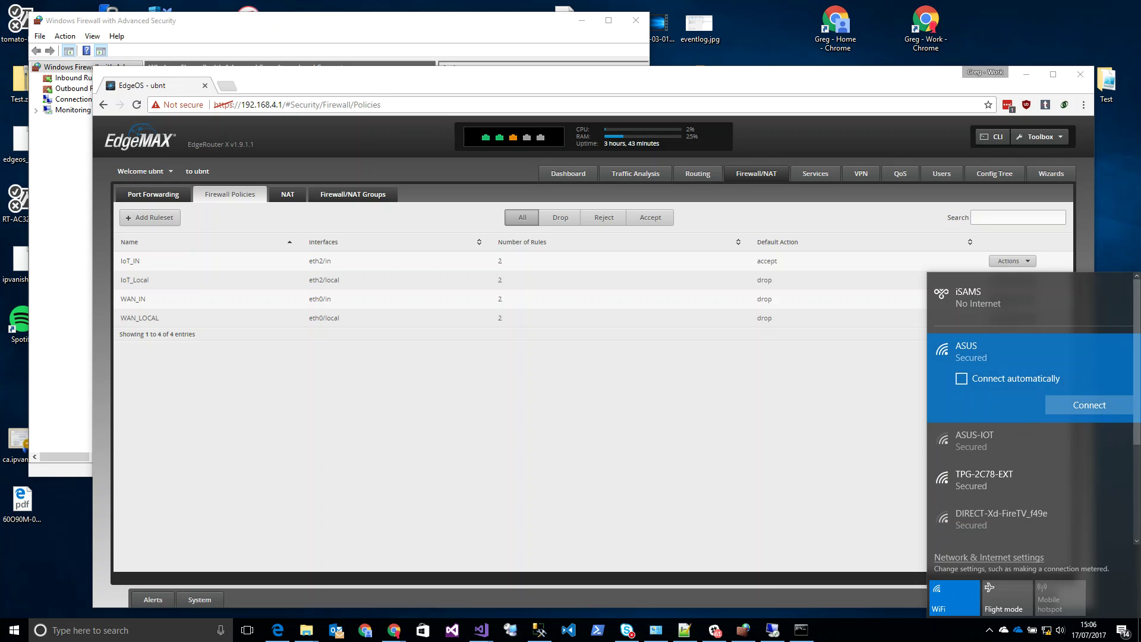
click(975, 440)
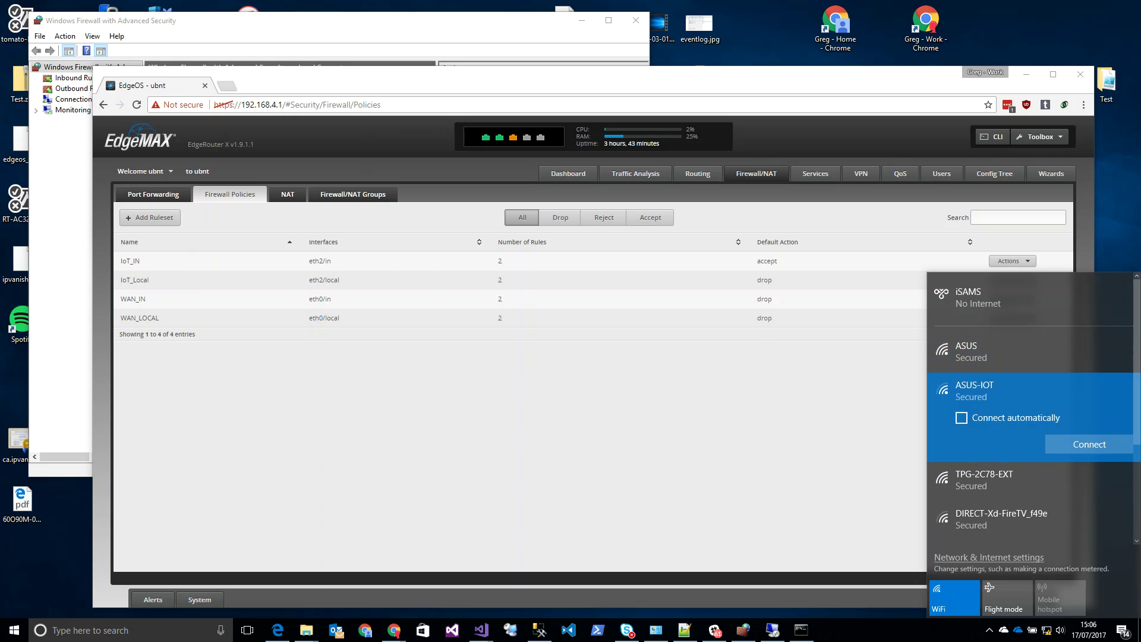
click(1089, 433)
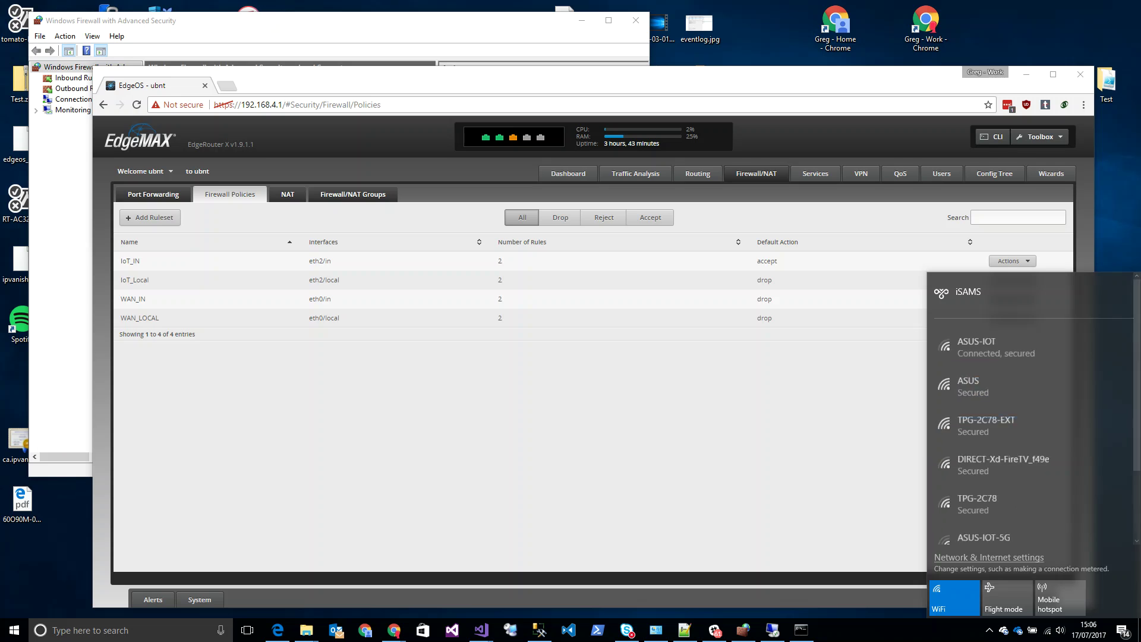
Back in Command Prompt, run ipconfig to check the Wi-Fi address and gateway.
key(Escape)
key(alt+Tab)
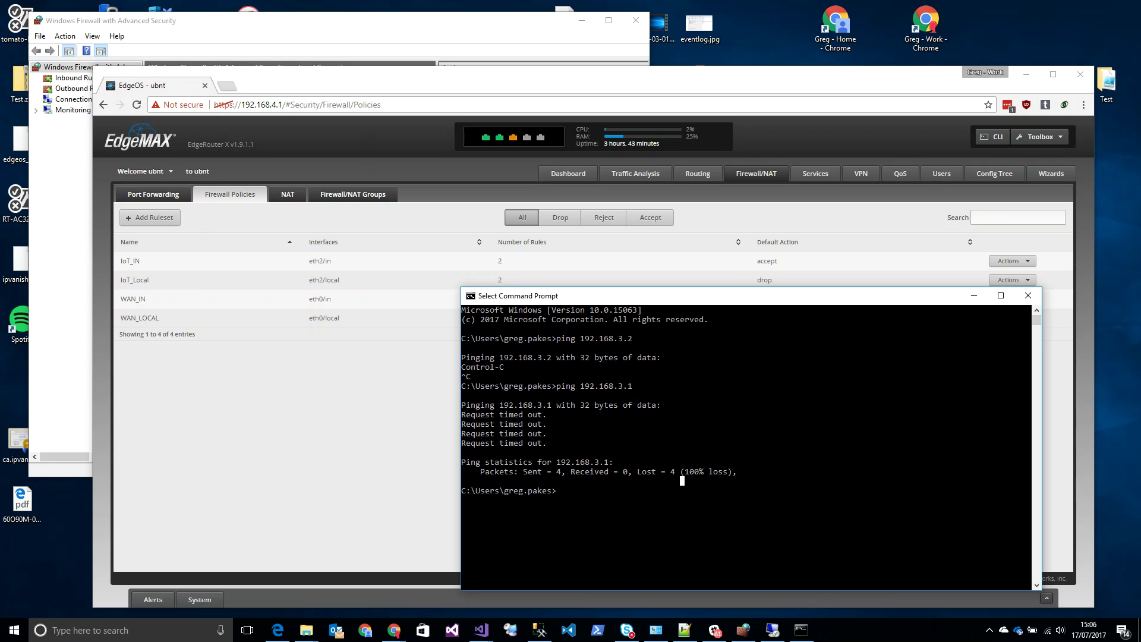
text(ipconfig)
key(Return)
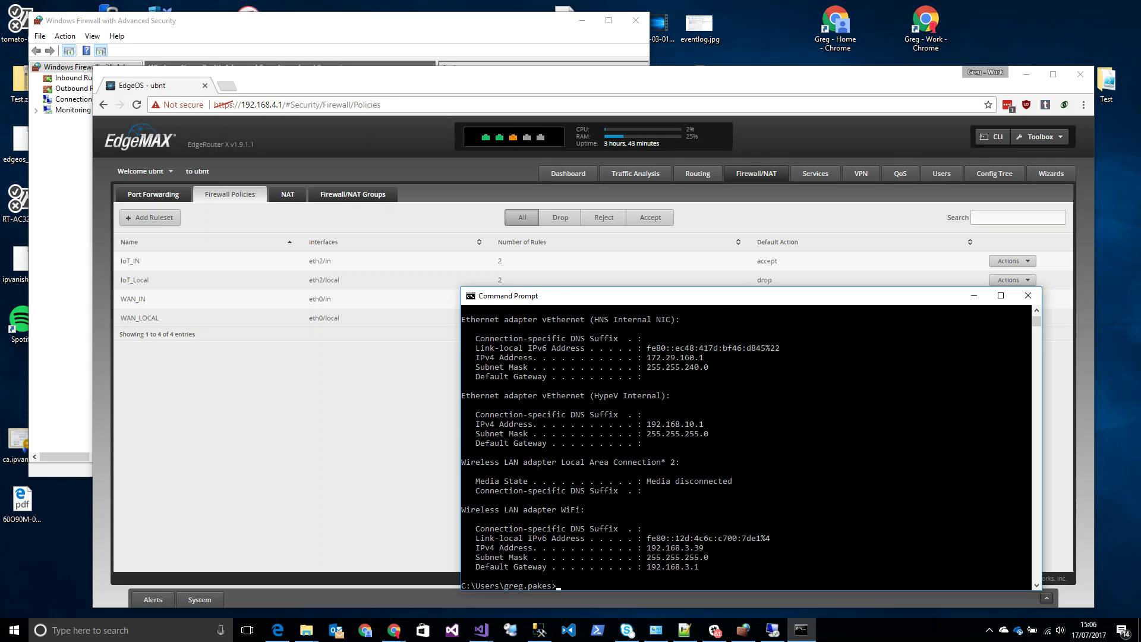
text(ping www.google.com)
key(Return)
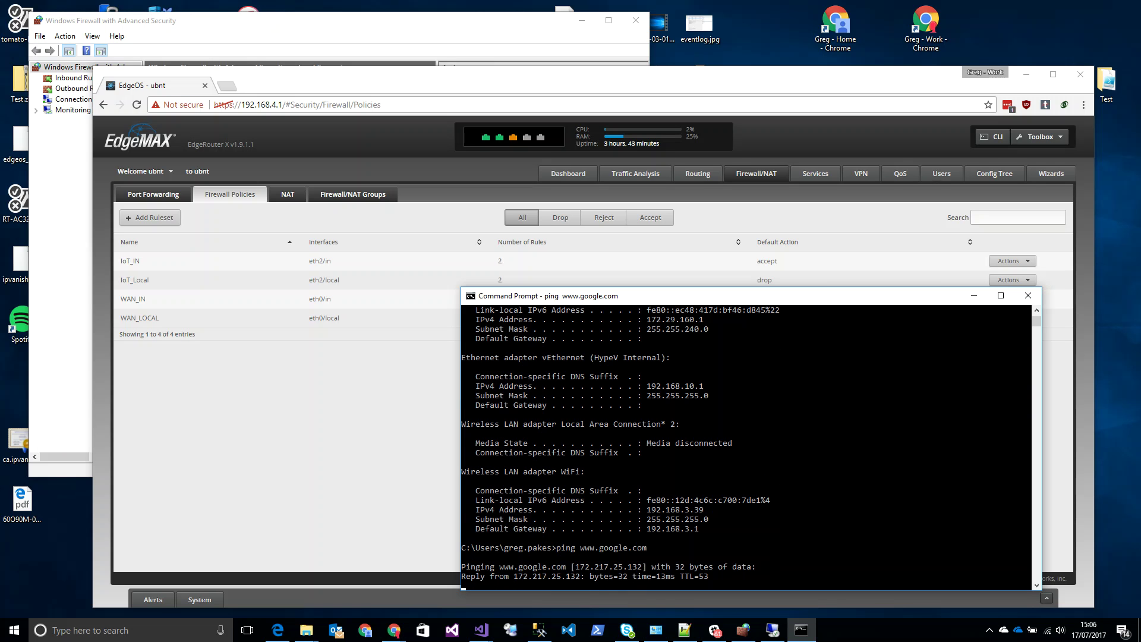
key(ctrl+c)
key(alt+Tab)
key(ctrl+t)
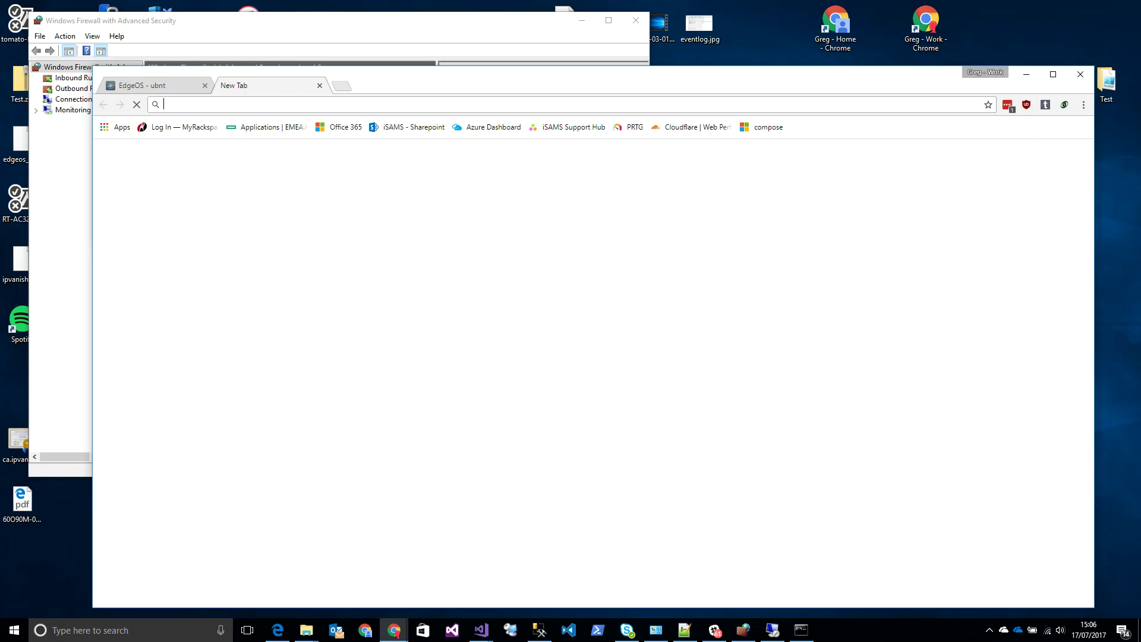
text(google.com)
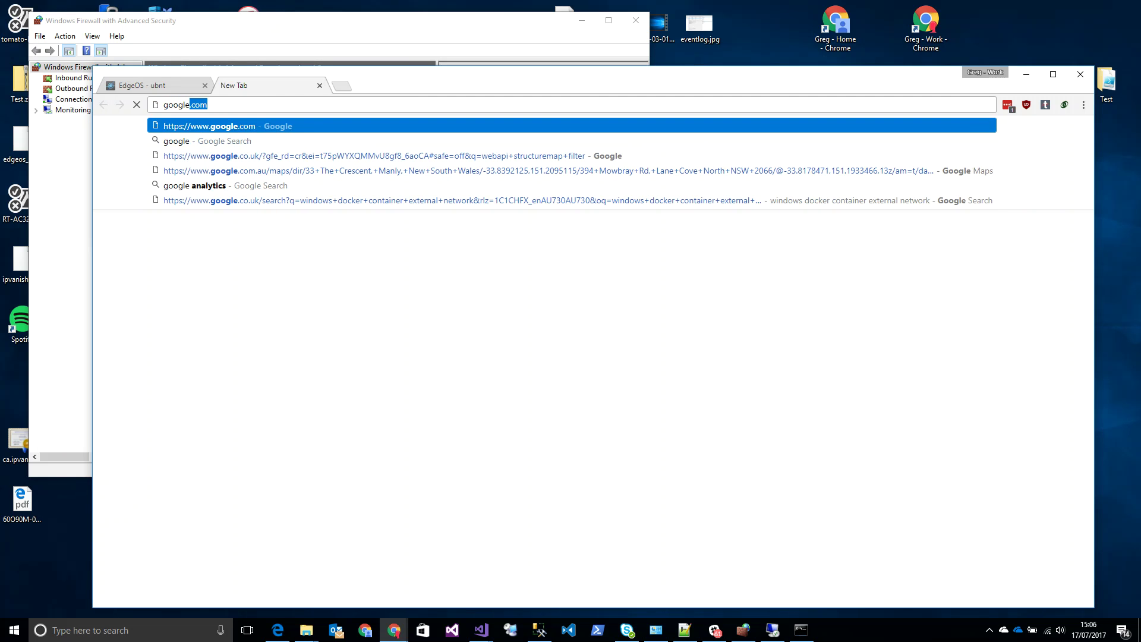
key(Return)
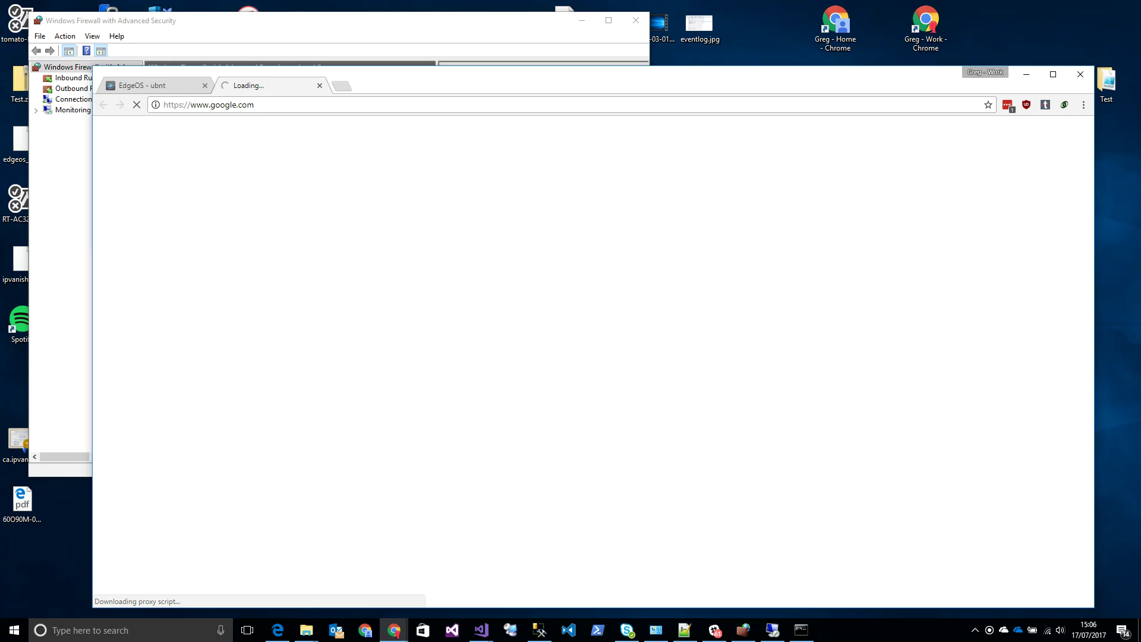
key(ctrl+l)
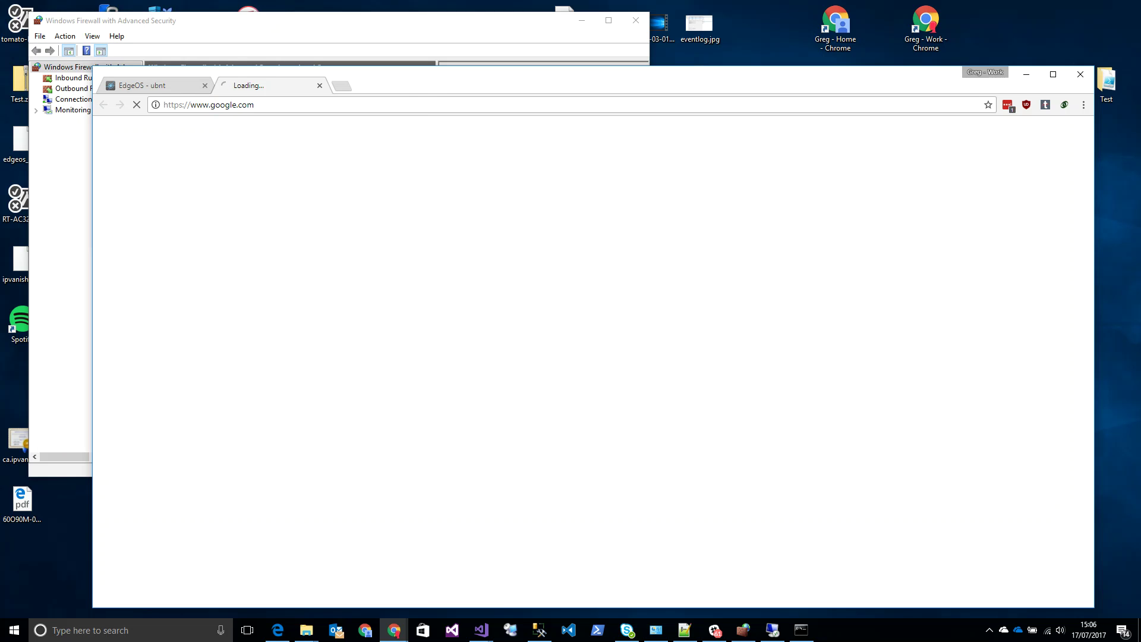
drag(384, 83, 336, 227)
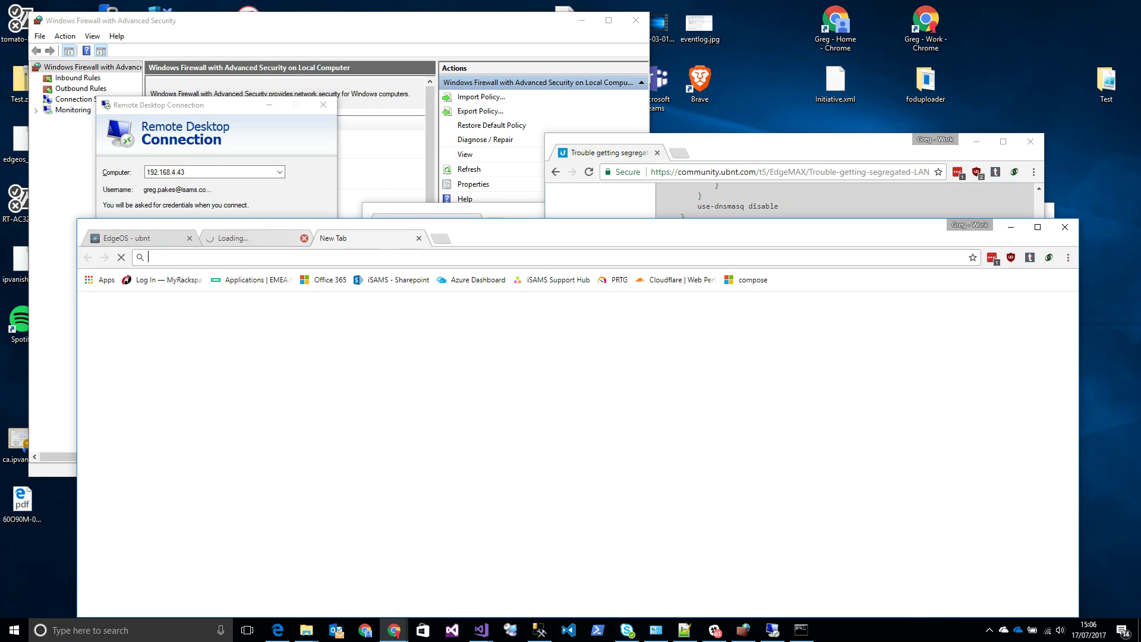
text(ww)
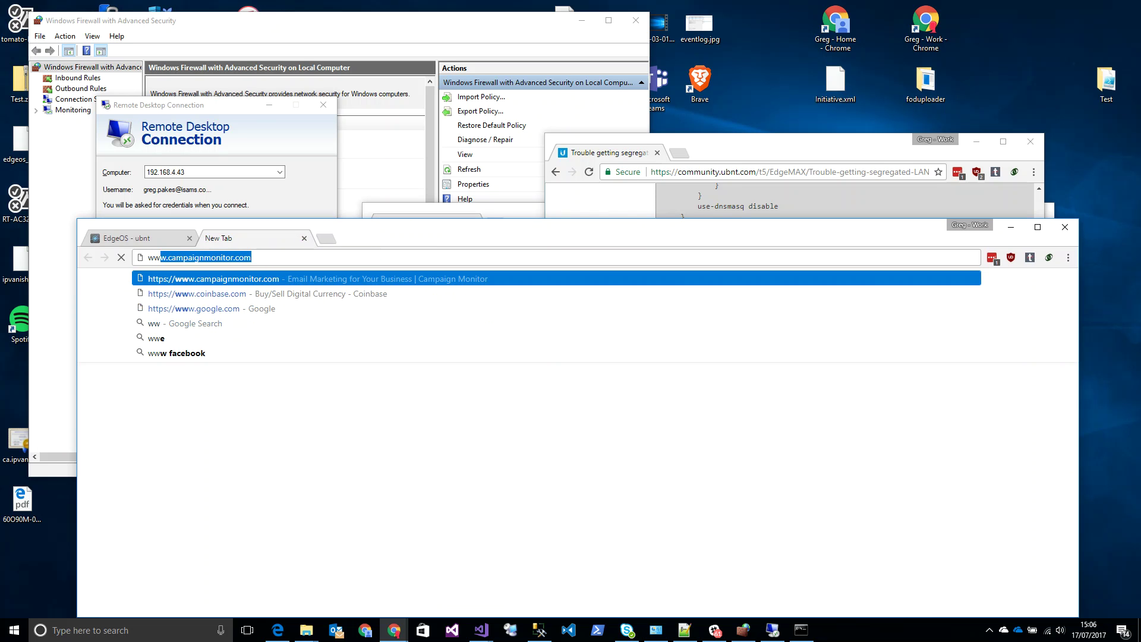
text(w.google.)
key(Return)
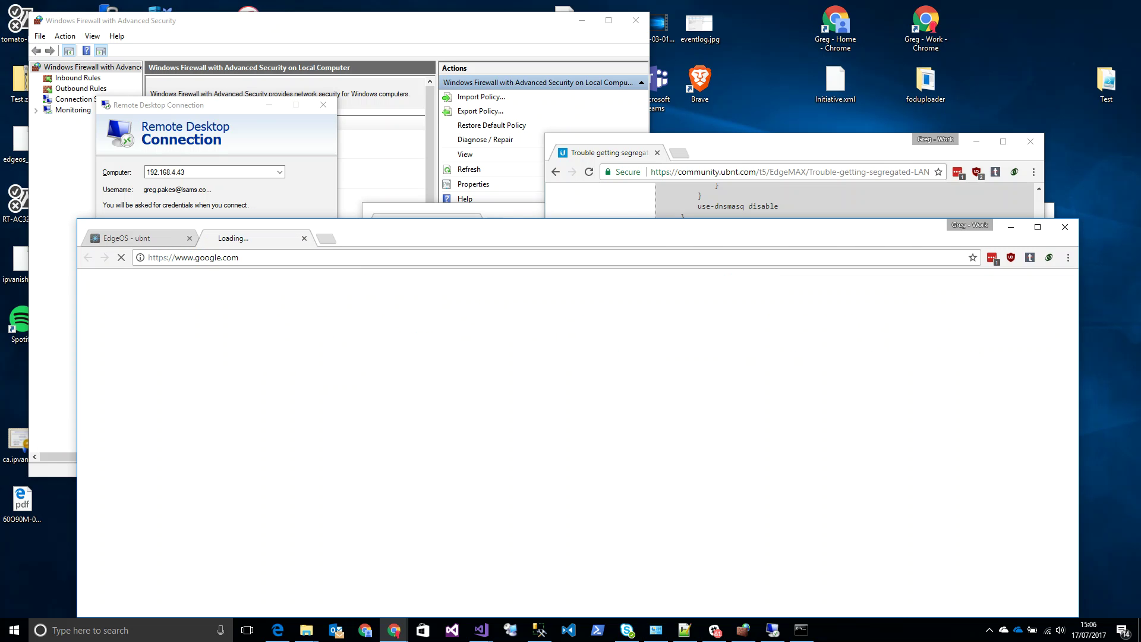
drag(387, 227, 451, 223)
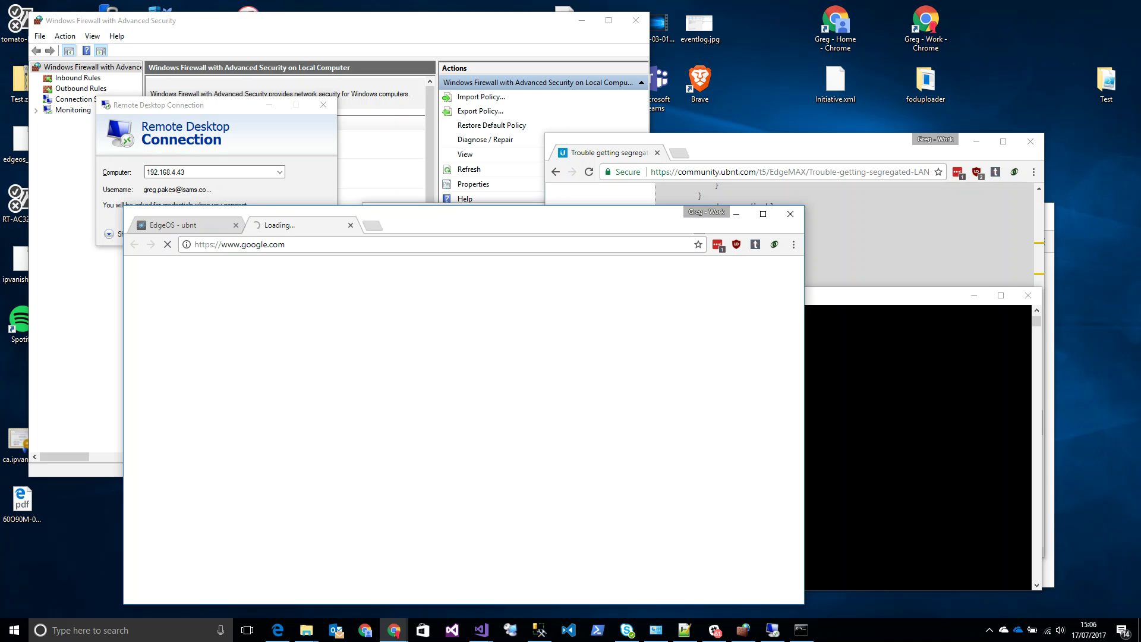
key(alt+Tab)
drag(595, 296, 680, 307)
drag(418, 232, 395, 230)
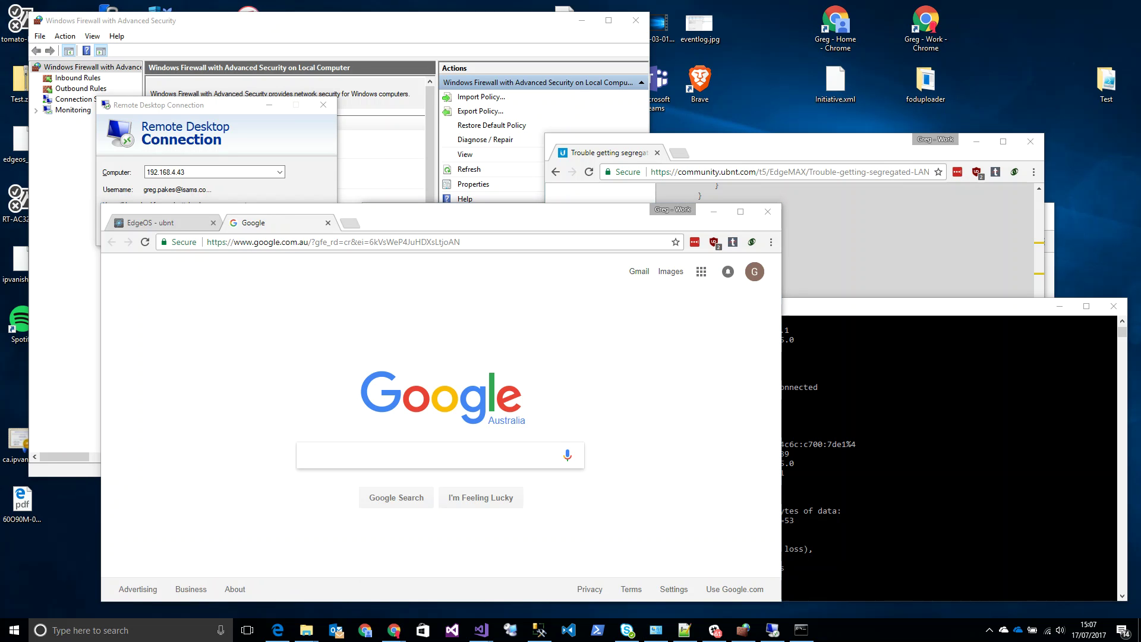
key(ctrl+l)
text(www.google.com)
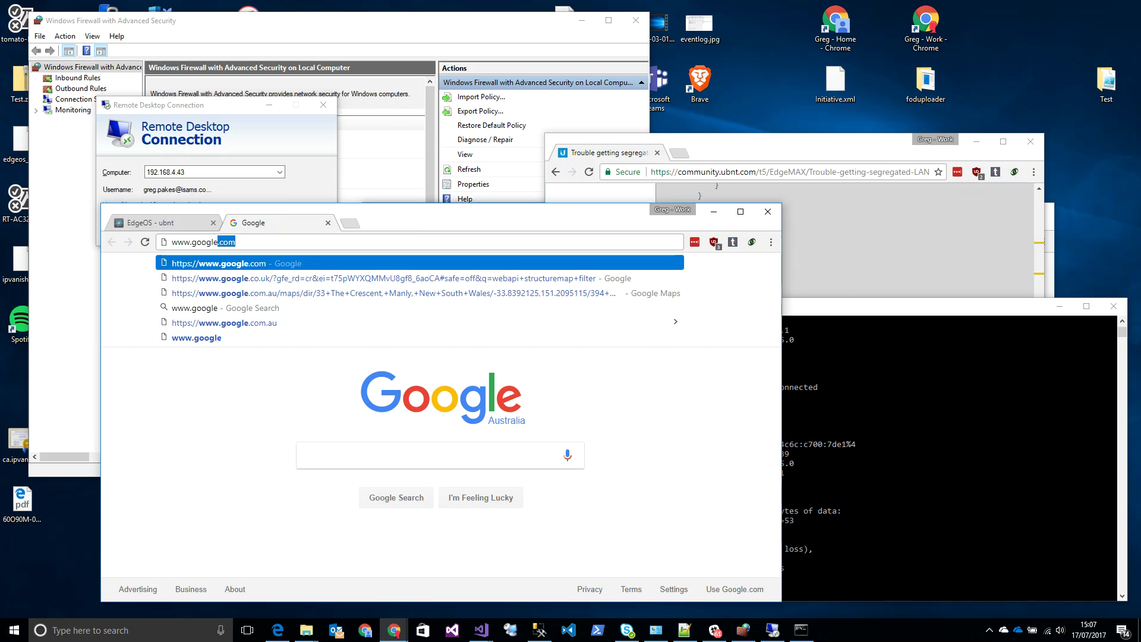
key(Return)
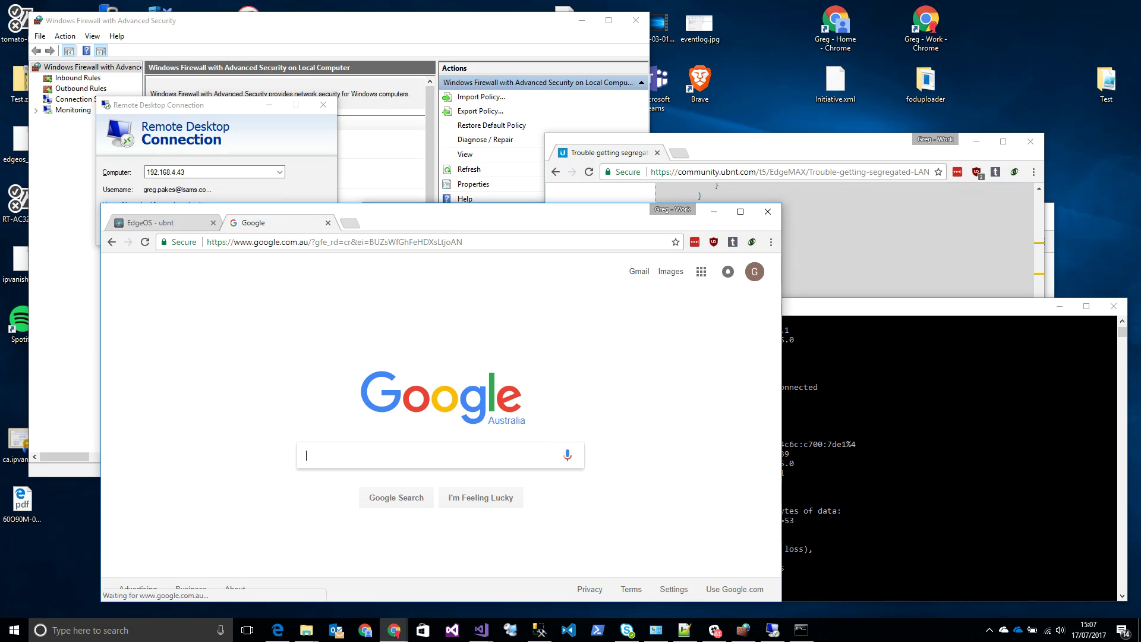
Search Google for 'google', then close the results window.
key(Tab)
key(shift+Tab)
text(google)
key(Return)
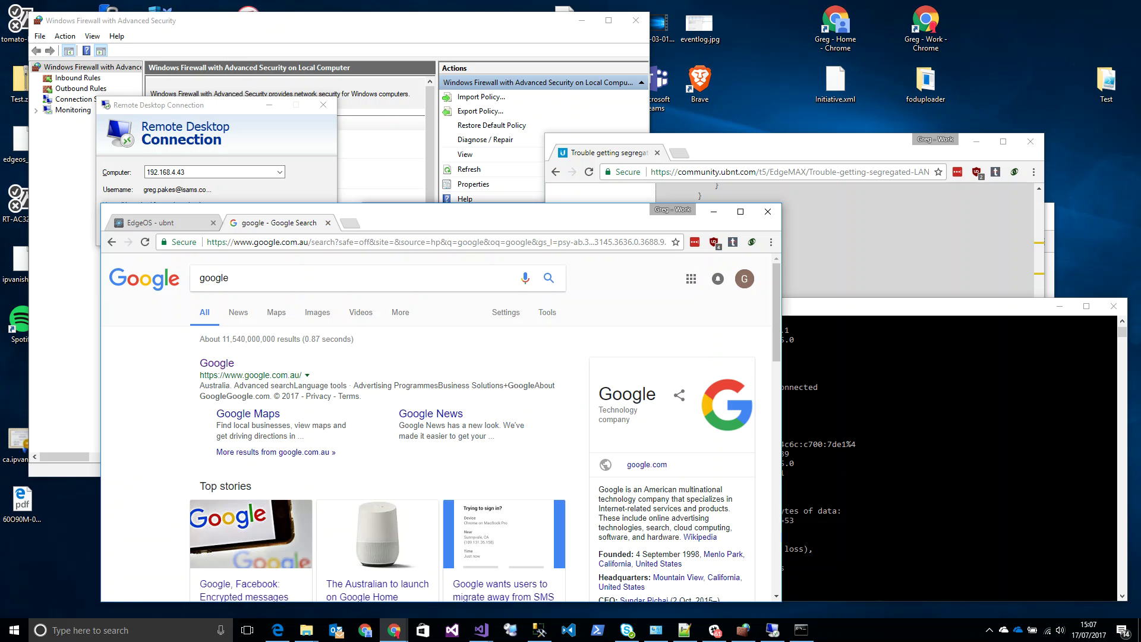
key(alt+F4)
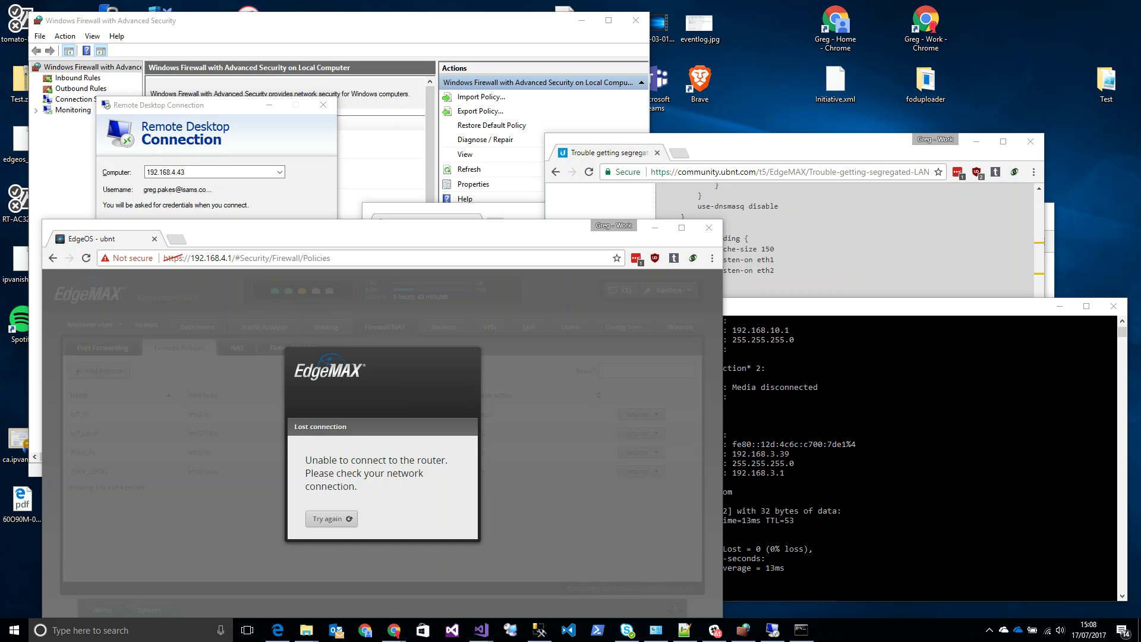
Disconnect from ASUS-IOT and reconnect the laptop to the ASUS Wi-Fi network.
click(1047, 630)
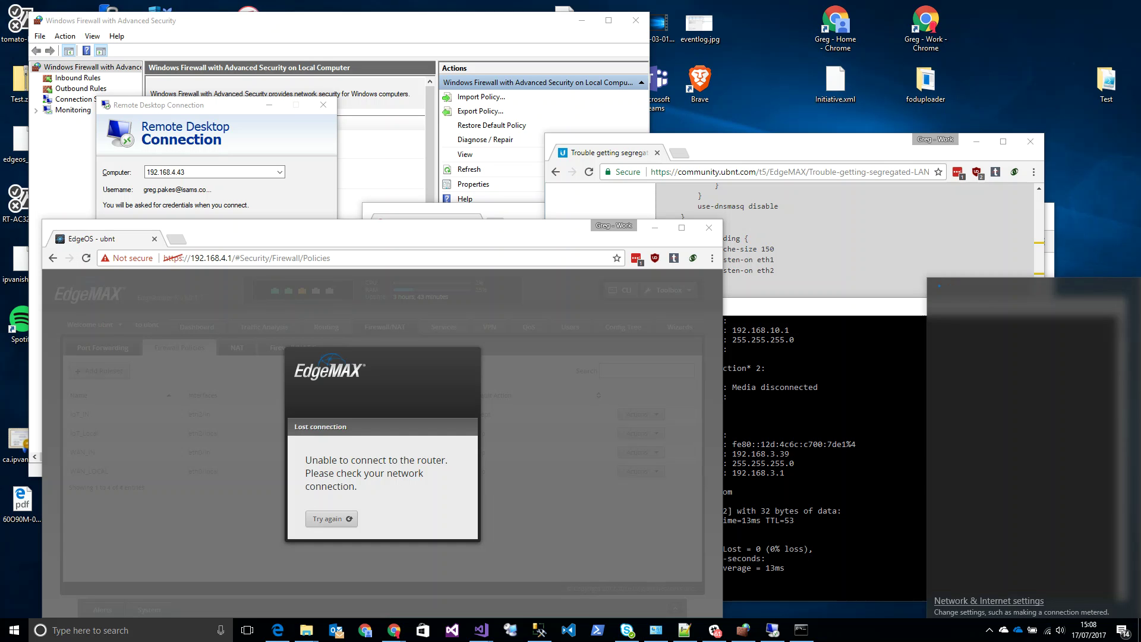
click(981, 345)
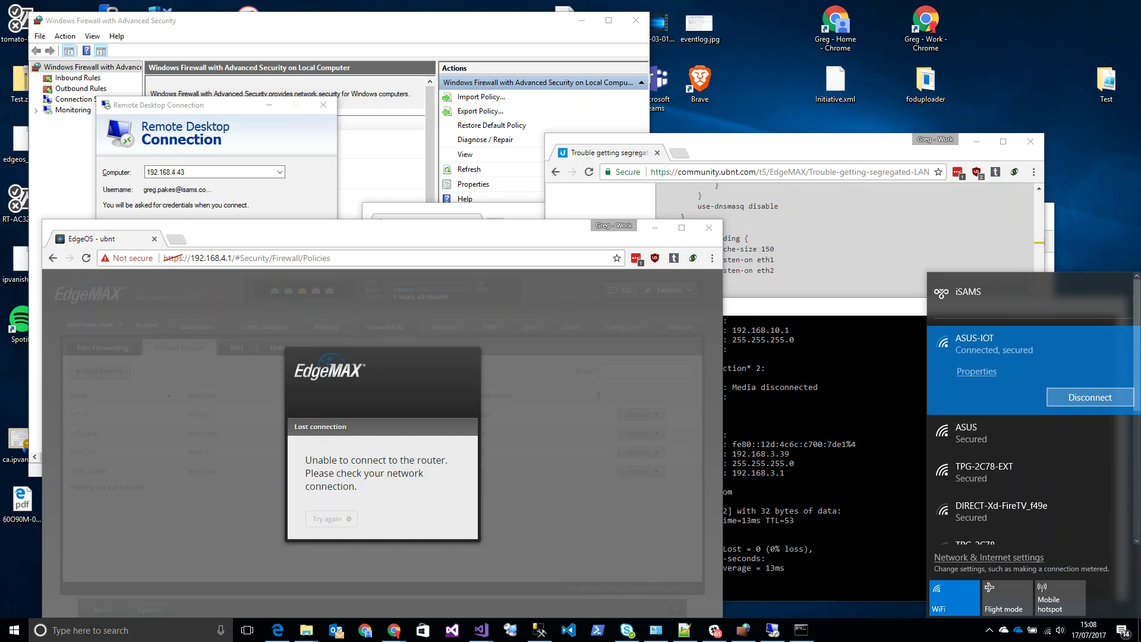
click(1090, 397)
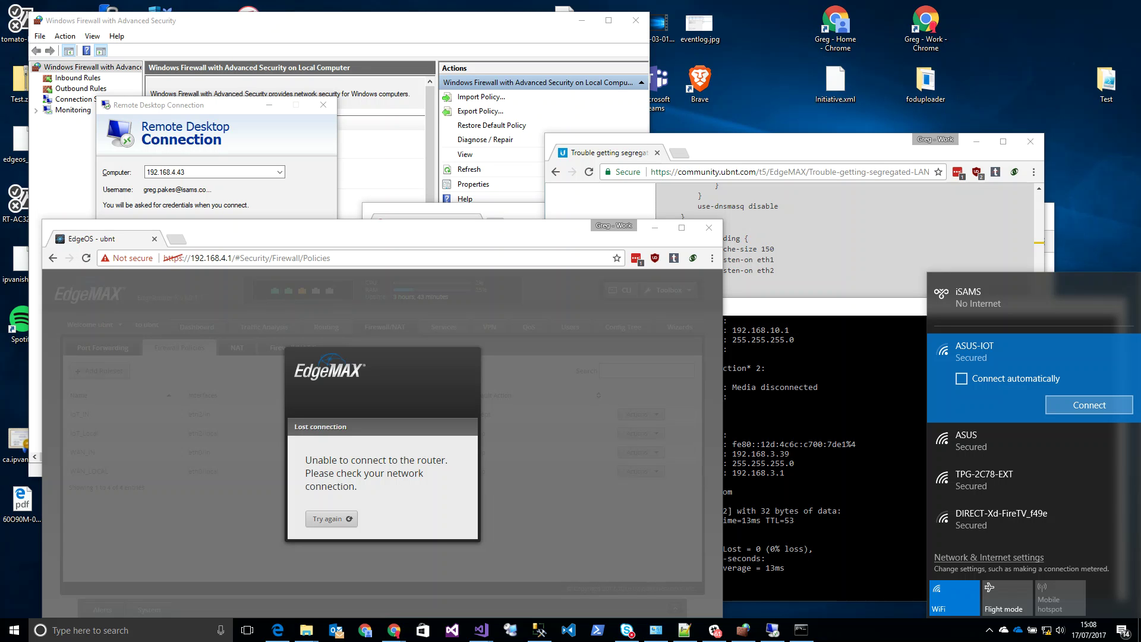
click(975, 441)
click(1089, 441)
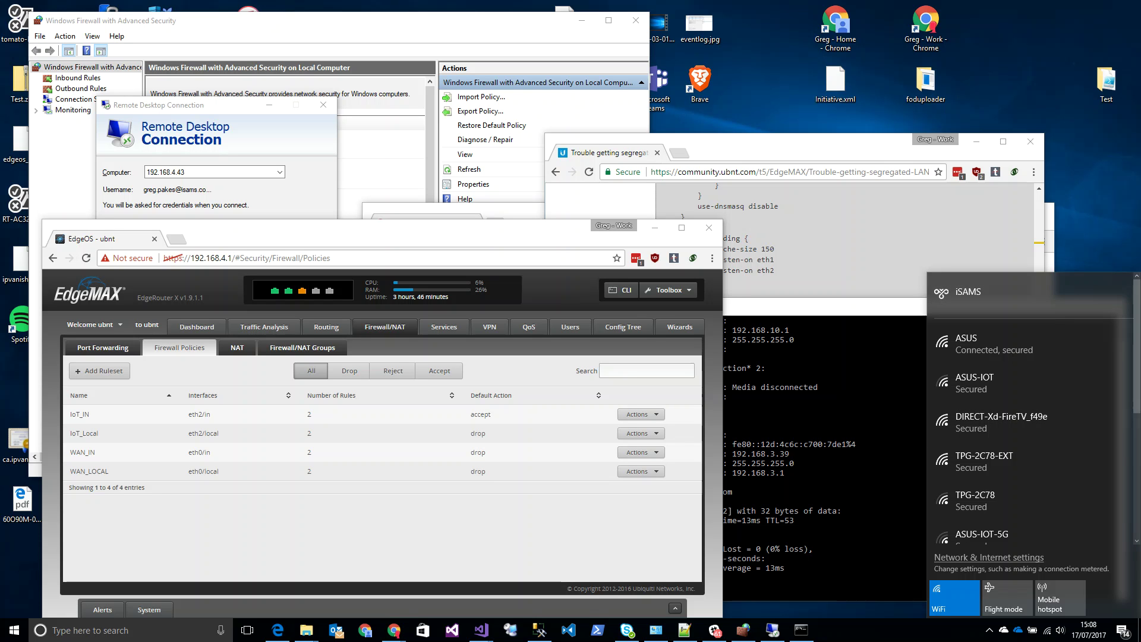
Run ipconfig to confirm 192.168.4.40 via gateway 192.168.4.1, then ping 192.168.3.42.
key(alt+Tab)
text(ipcon)
key(BackSpace)
key(BackSpace)
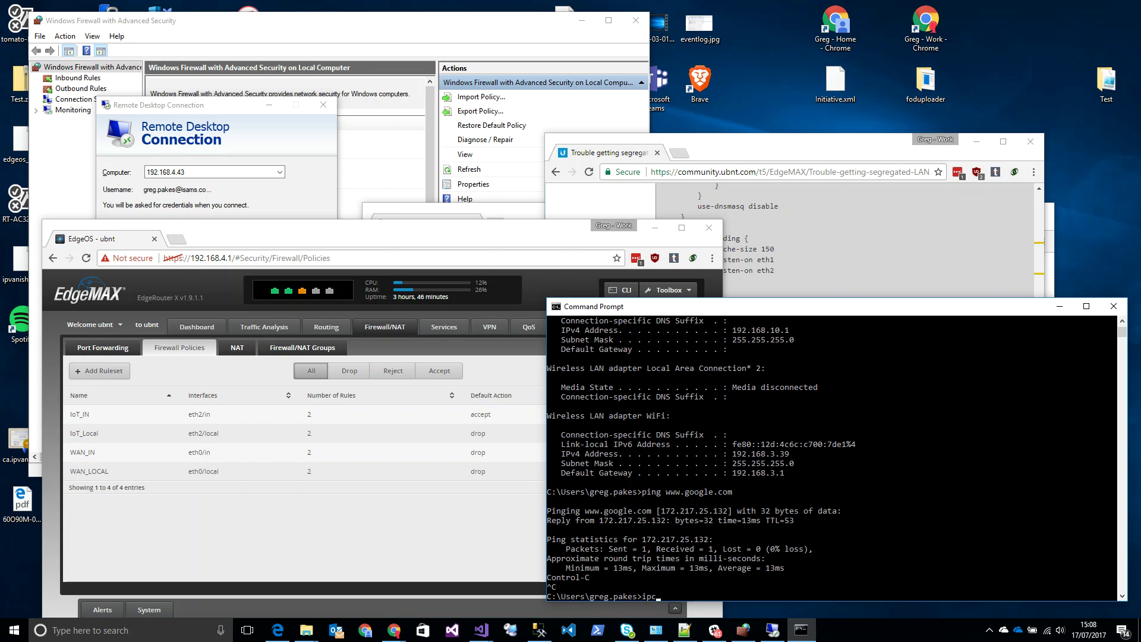
text(onfig)
key(Return)
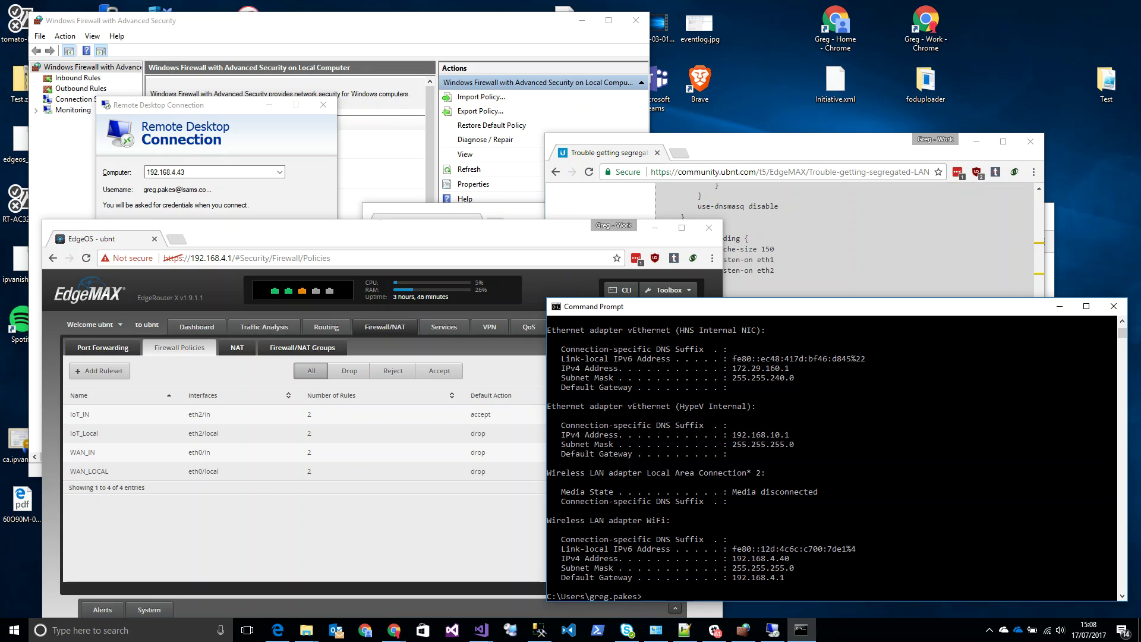
text(ping 192.168.3.42)
key(Return)
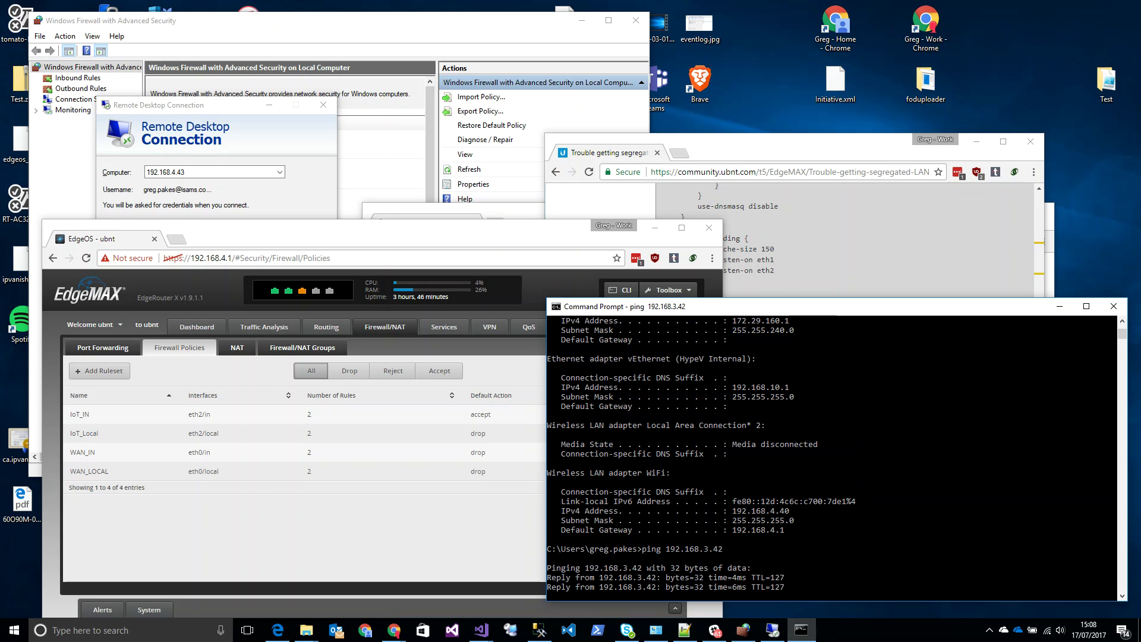